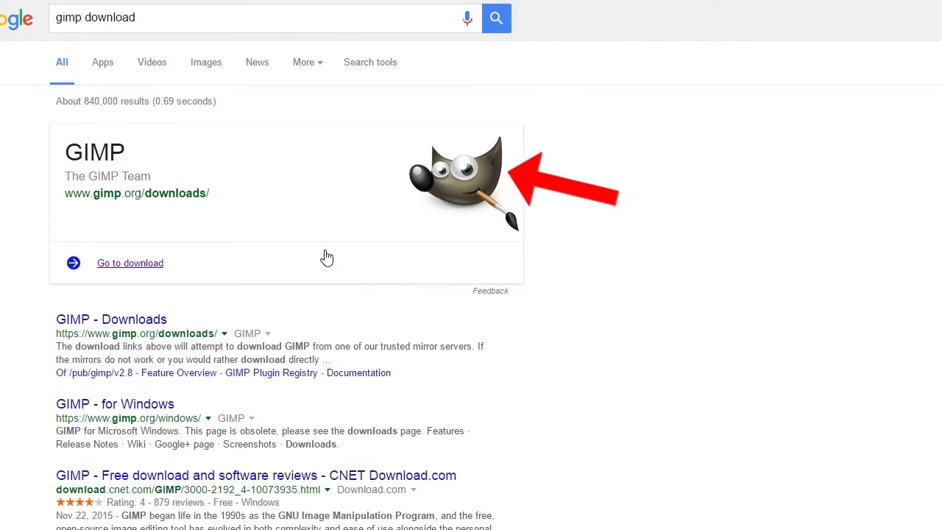
click(324, 251)
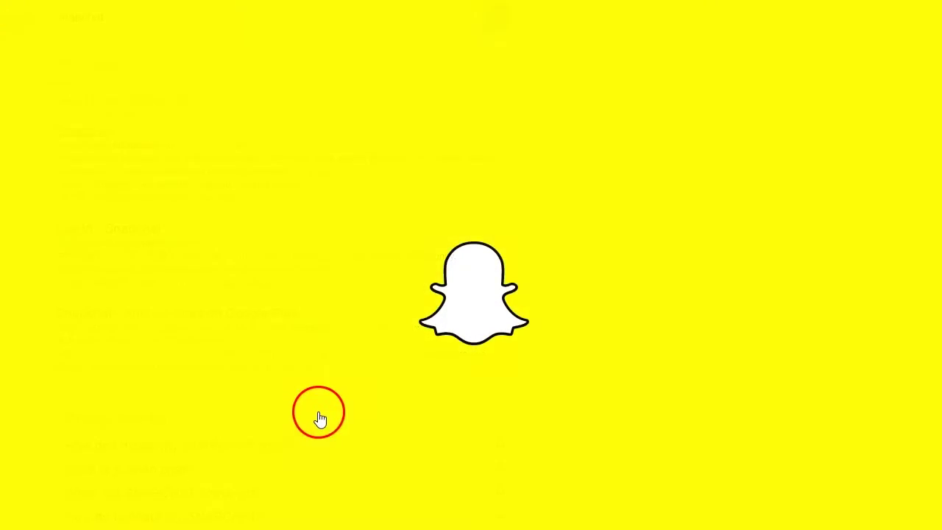
scroll(397, 327, down, 4)
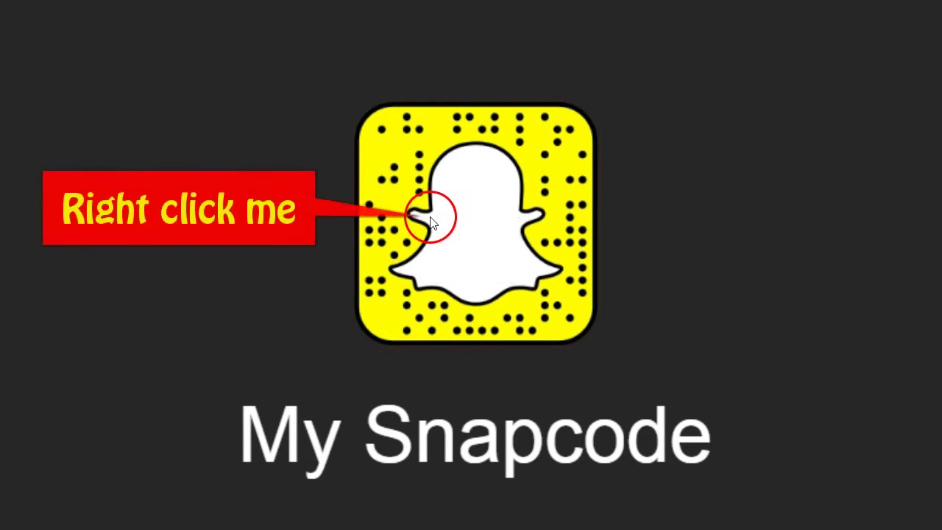
Save the Snapcode image from the web page as snapcodestuts.png in the Downloads folder.
right_click(430, 217)
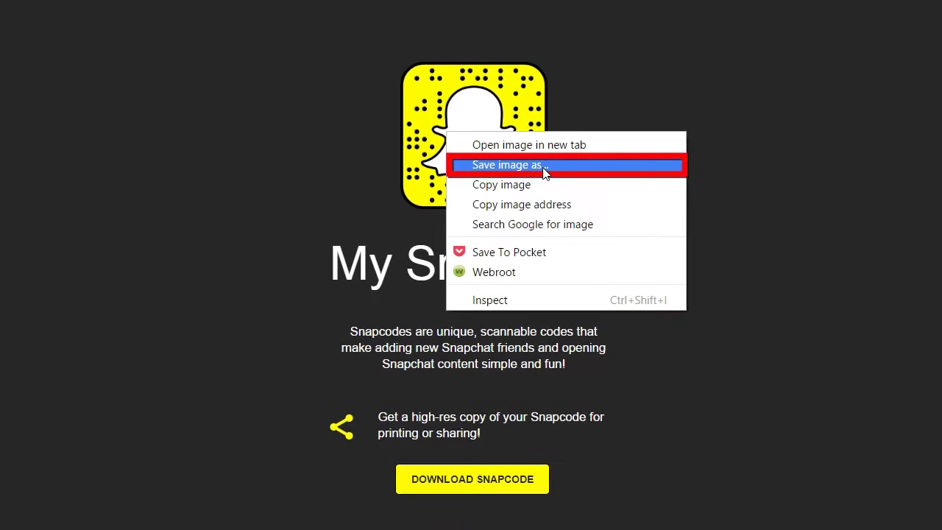
click(544, 167)
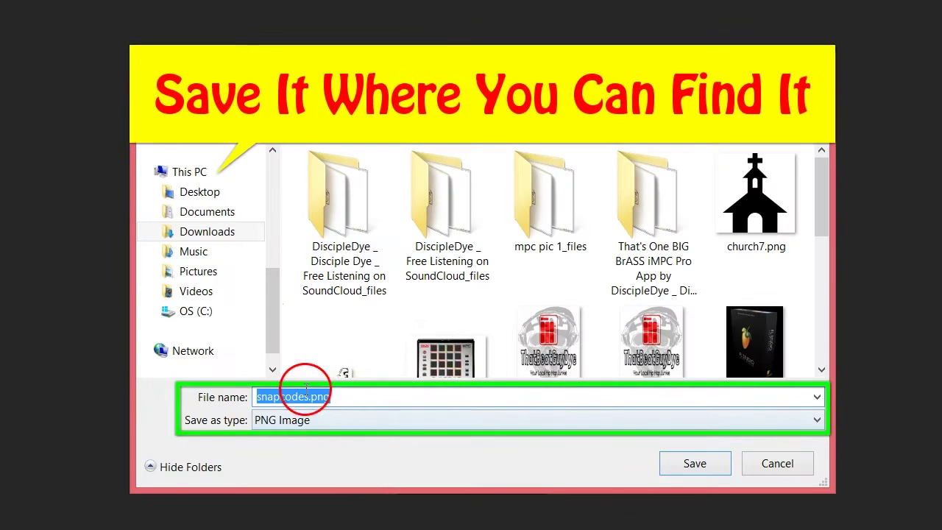
click(309, 397)
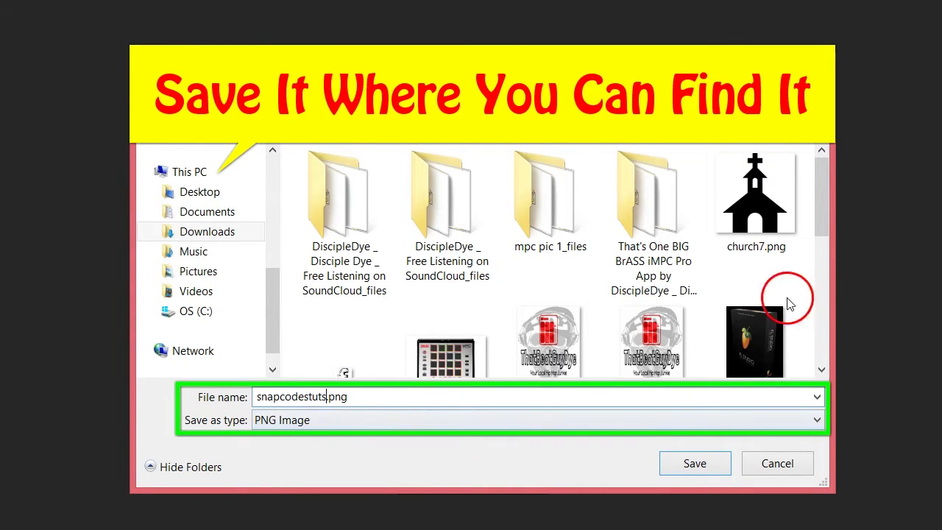
drag(820, 191, 840, 308)
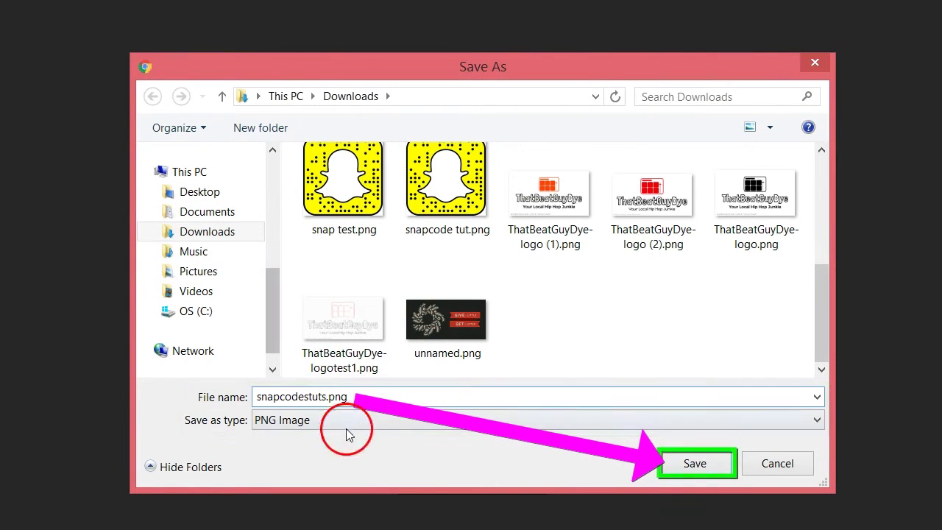
click(682, 469)
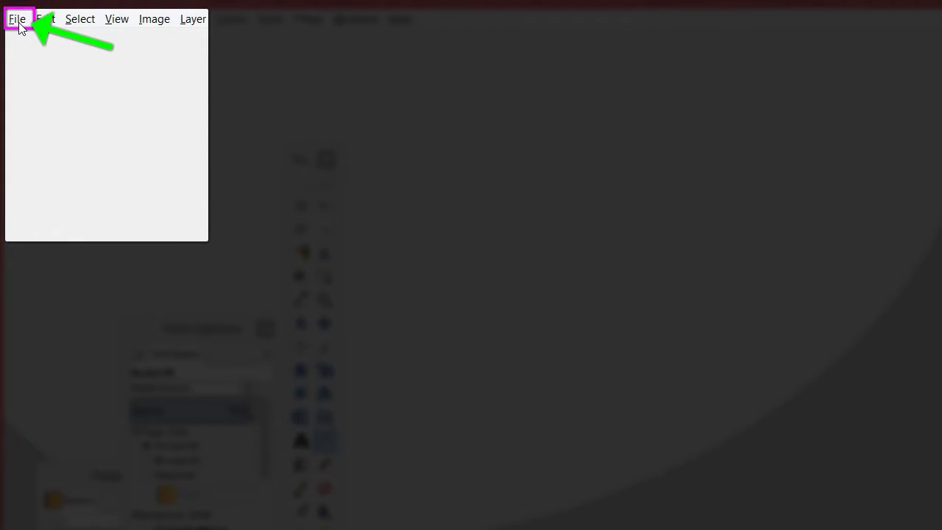
Switch to GIMP and open snapcodestuts.png from the Downloads folder.
click(18, 19)
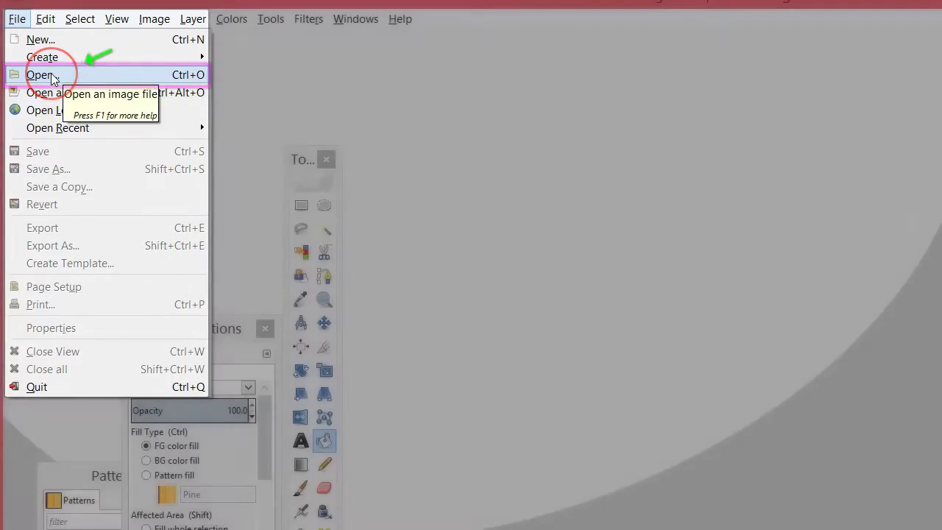
click(39, 73)
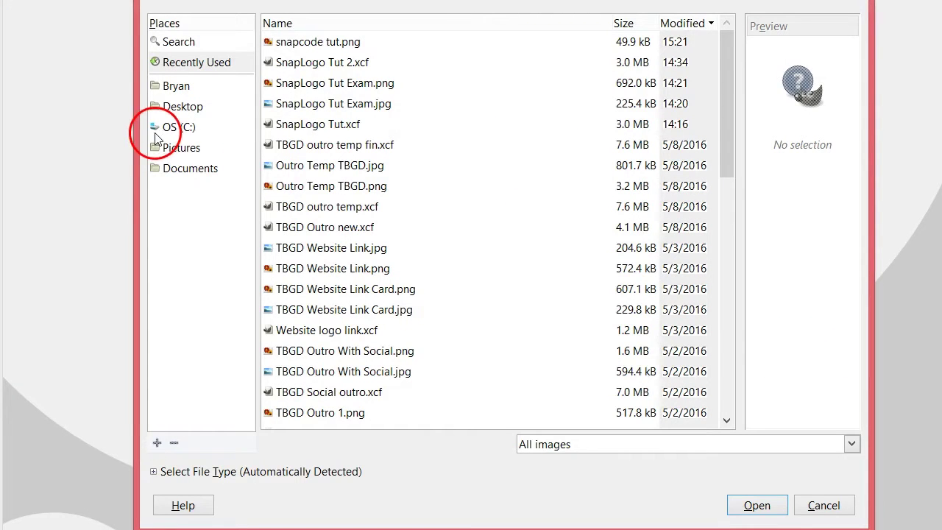
click(177, 85)
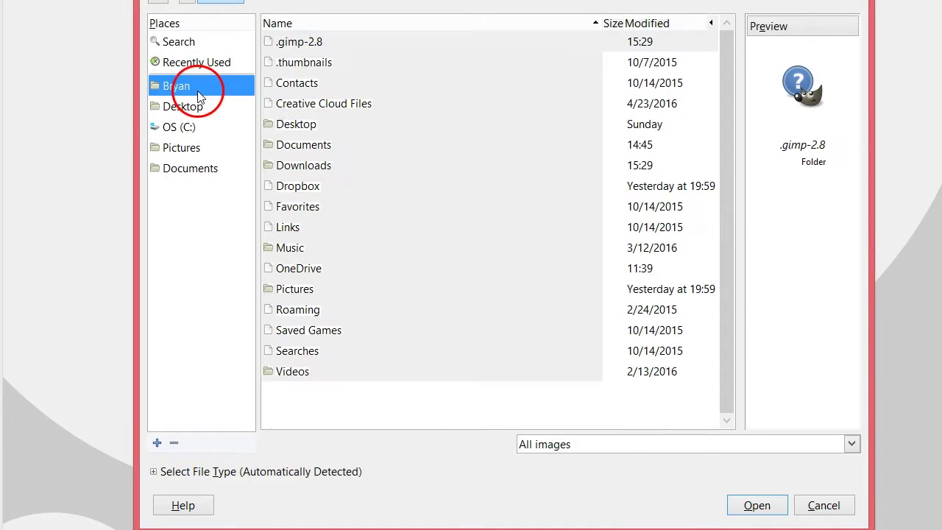
double_click(303, 146)
scroll(315, 359, down, 5)
scroll(315, 359, down, 10)
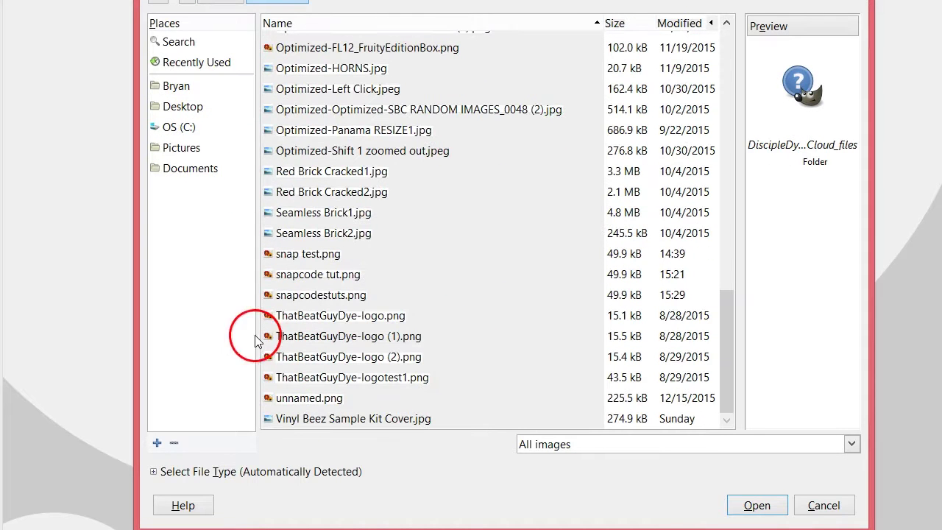
click(343, 298)
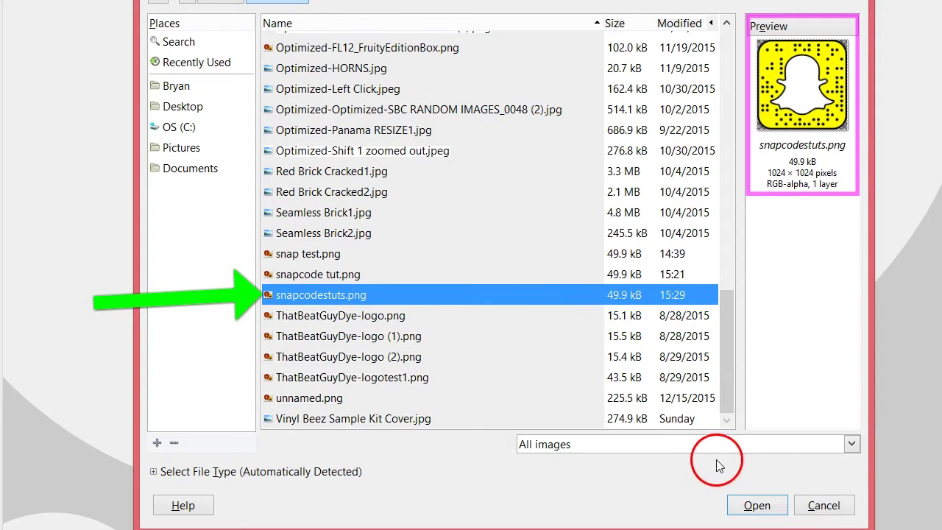
click(744, 508)
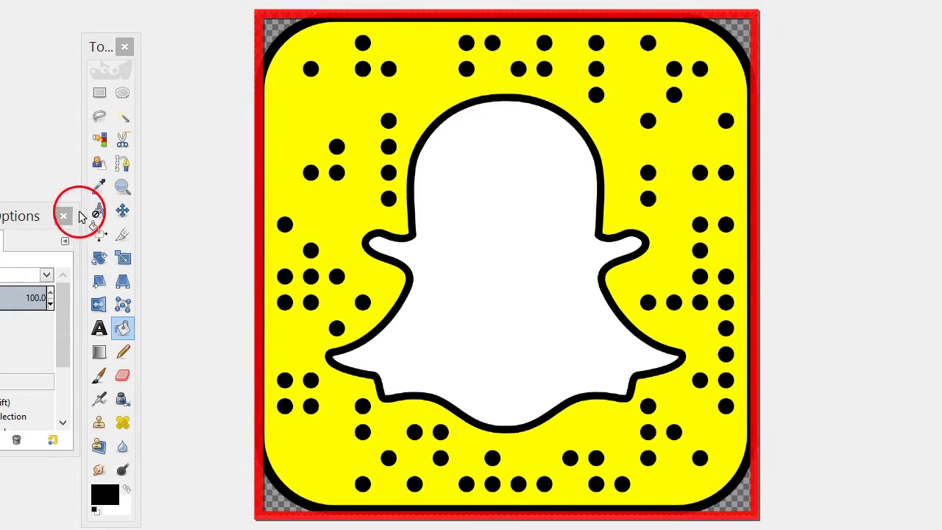
Reposition the toolbox beside the Snapcode and show the Layers dialog on the opposite side, clear of the image.
drag(99, 48, 90, 24)
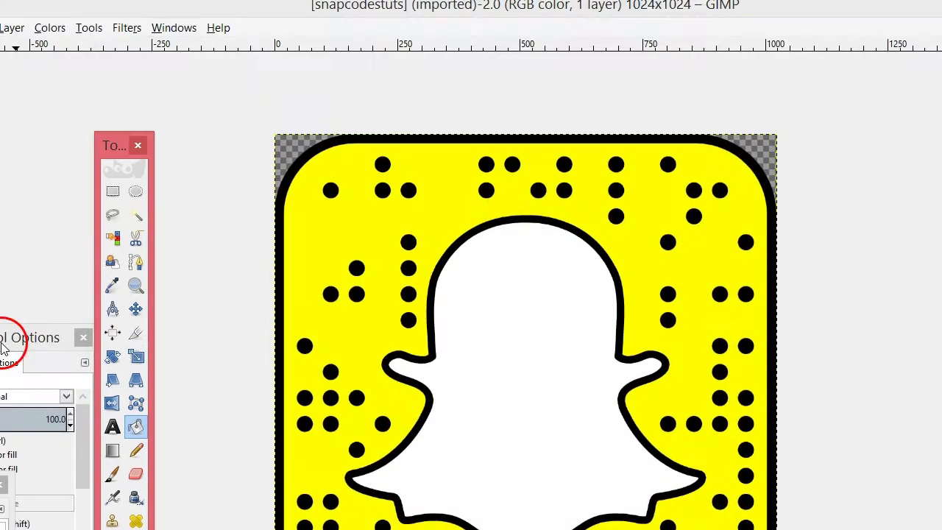
click(161, 45)
click(168, 32)
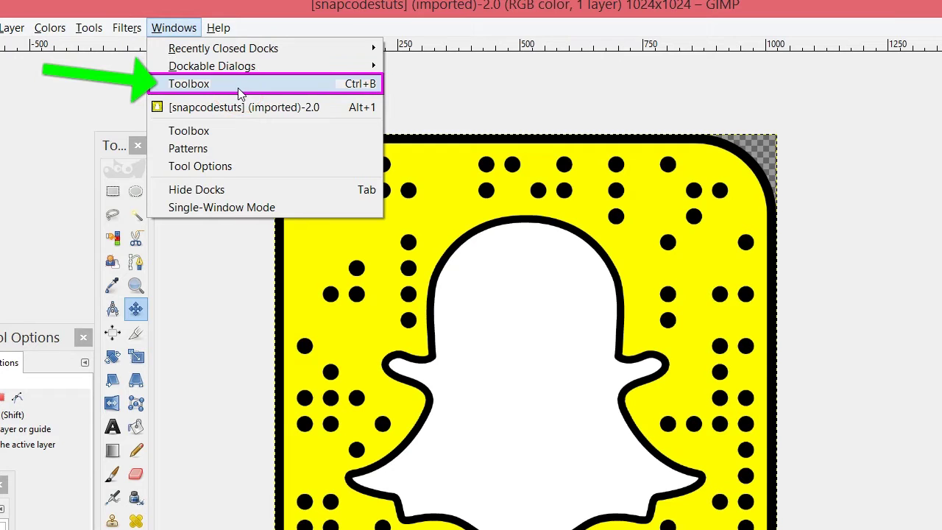
mouse_move(294, 68)
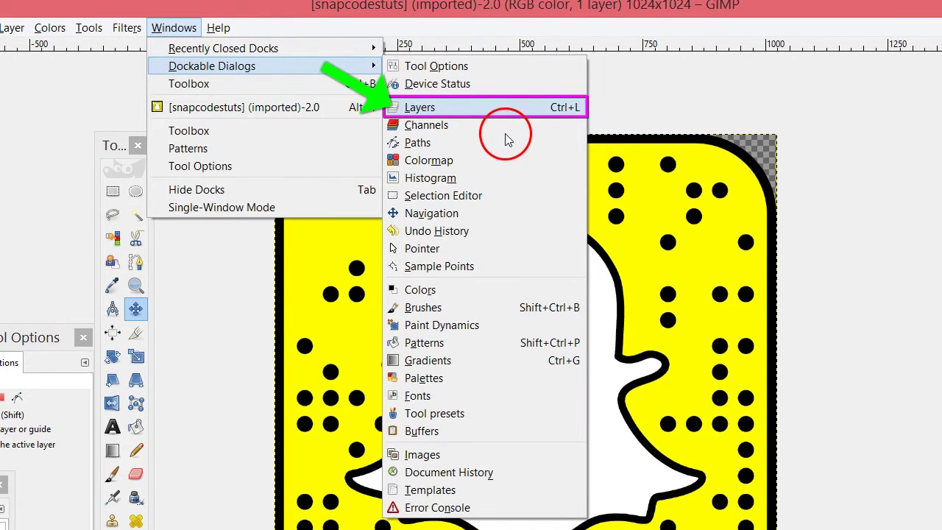
click(483, 107)
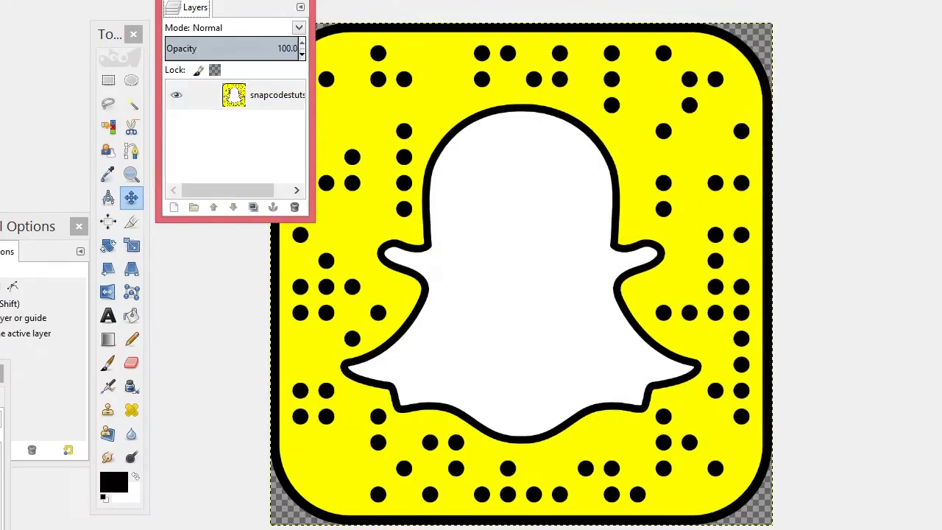
drag(233, 2, 856, 78)
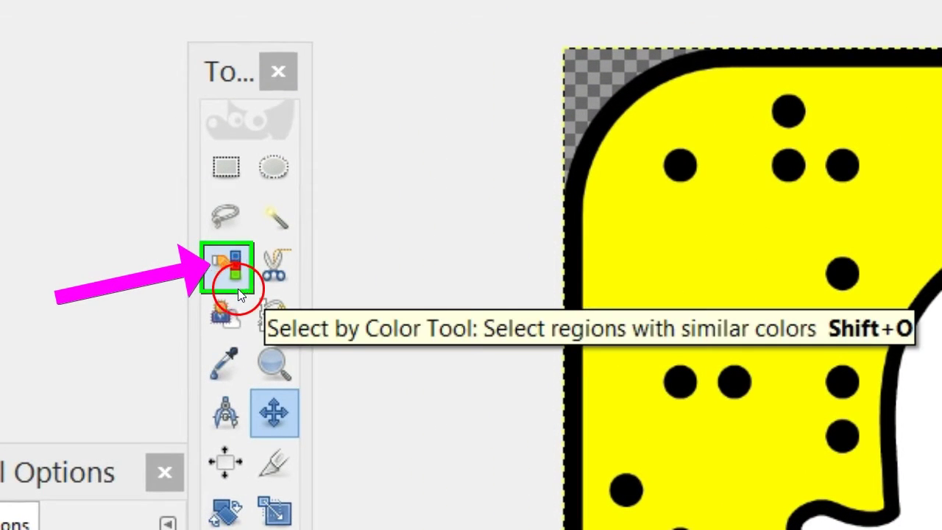
Select the white interior of the ghost with the Select by Color tool.
click(229, 266)
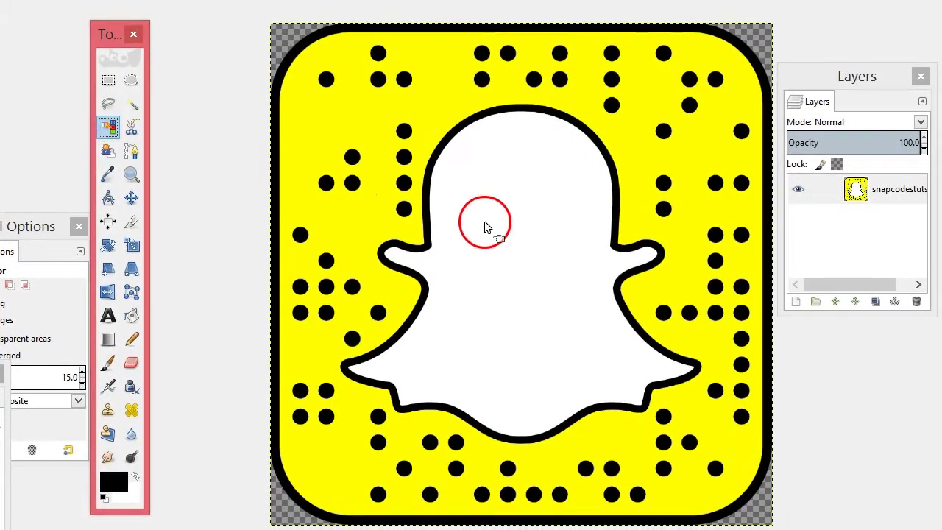
click(485, 226)
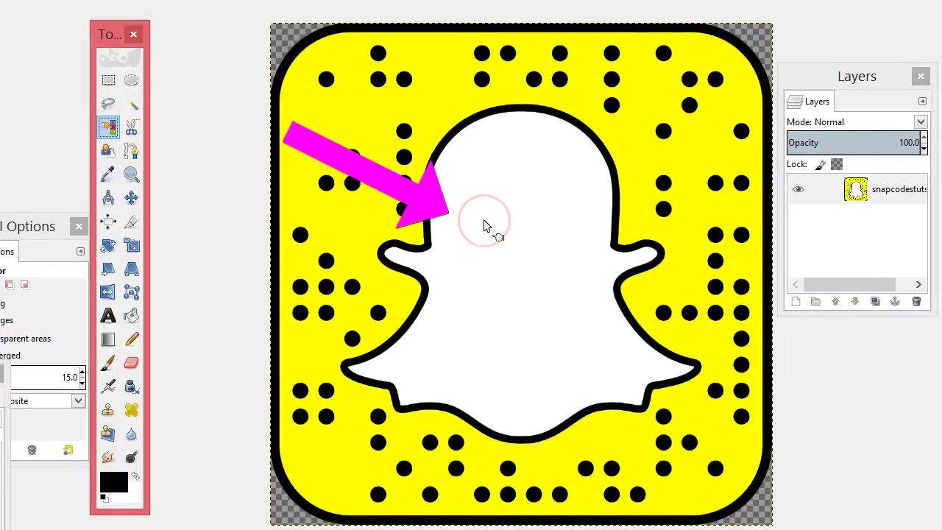
click(520, 208)
drag(533, 340, 588, 315)
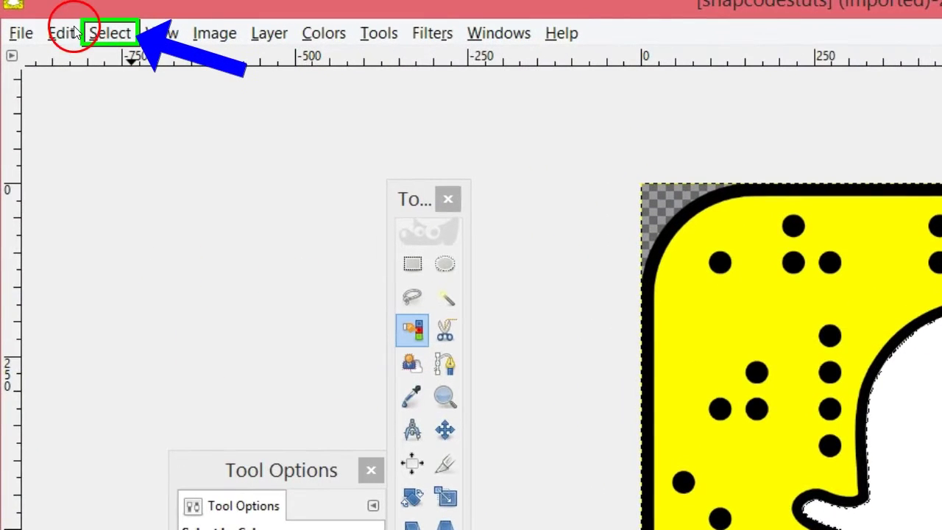
Grow the ghost selection by 3 px.
click(95, 33)
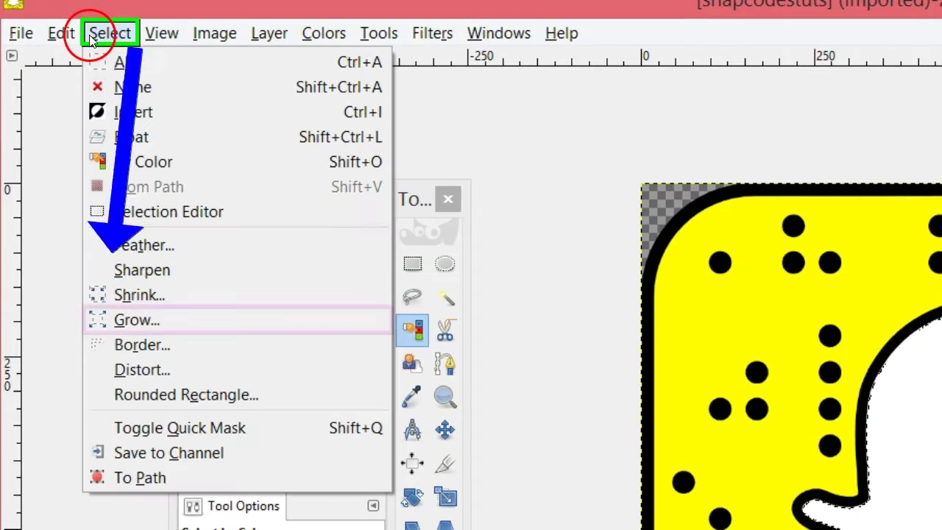
click(255, 325)
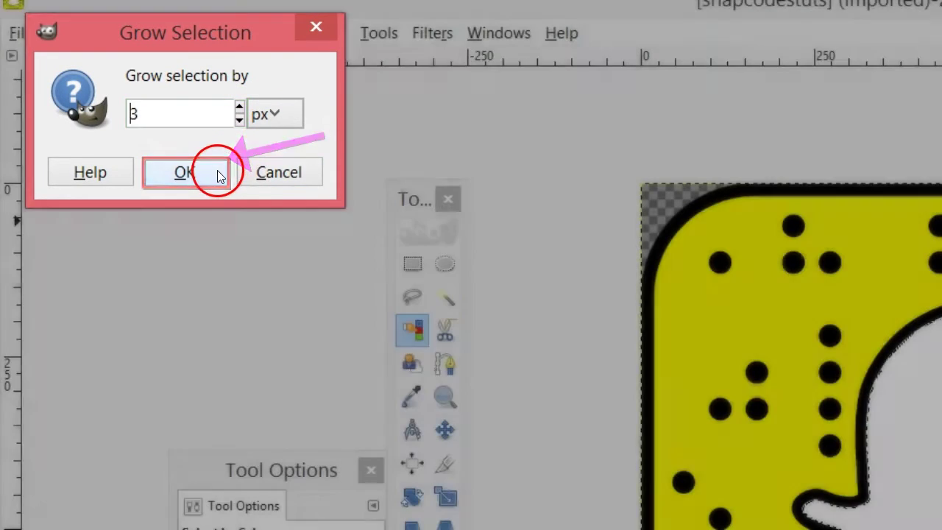
click(217, 170)
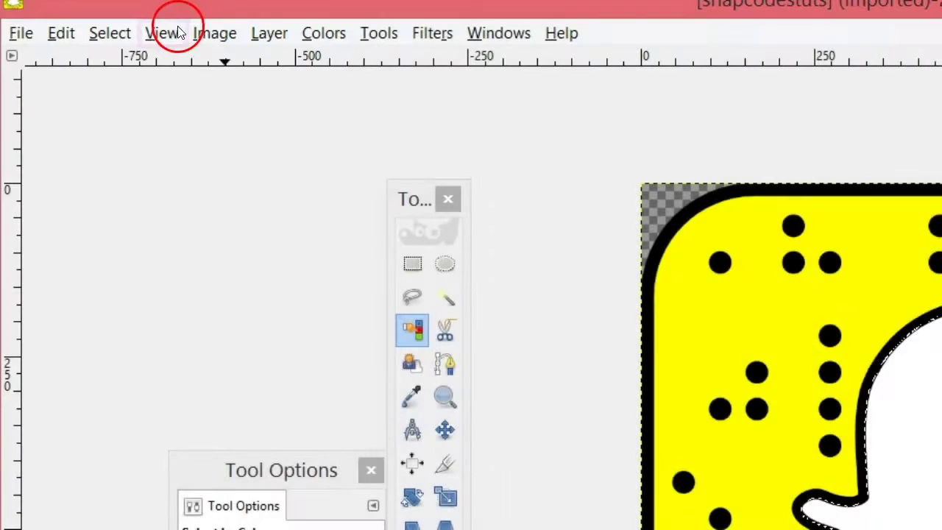
Inspect the selection edge along the ghost's black outline at 100% and 200% zoom.
click(177, 32)
mouse_move(316, 121)
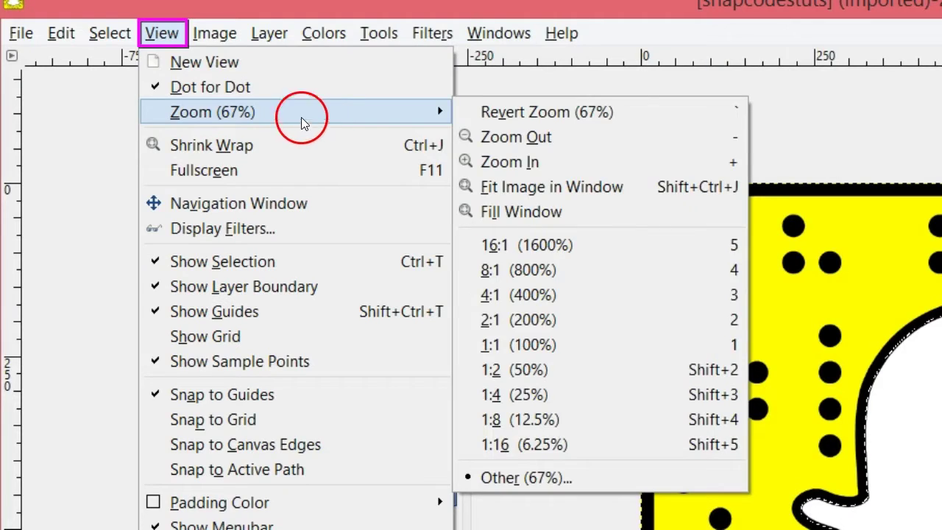
click(163, 33)
click(163, 34)
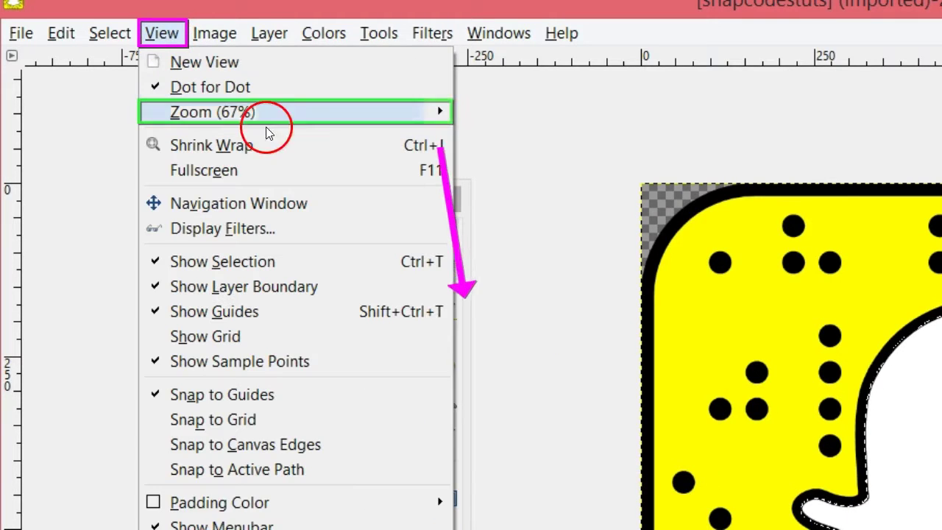
mouse_move(320, 131)
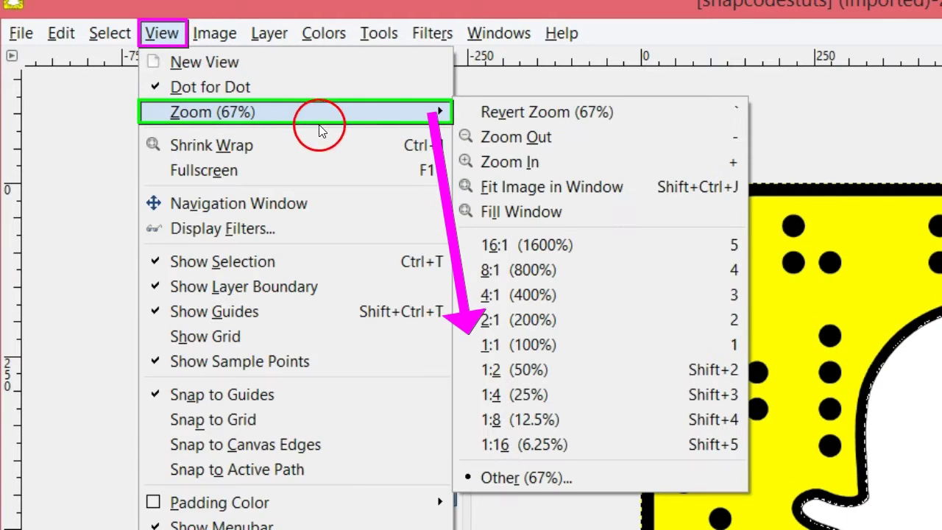
click(626, 345)
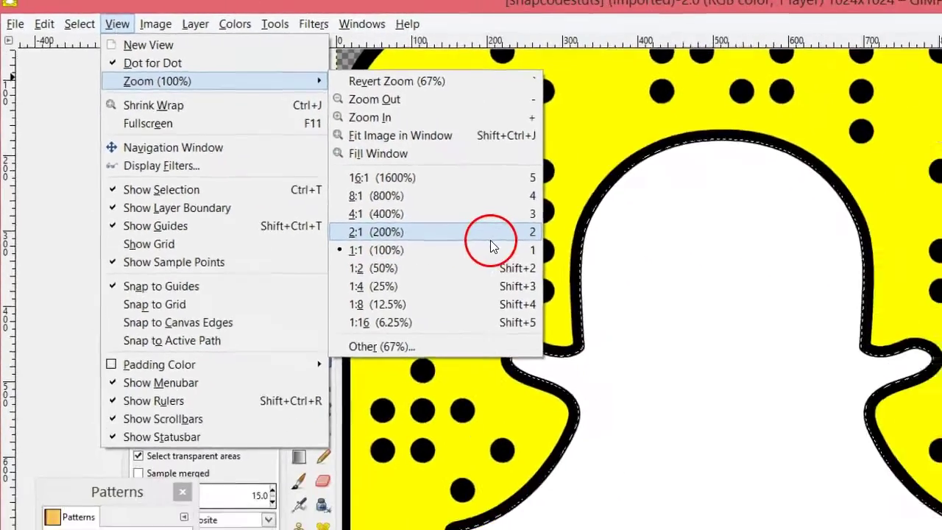
click(490, 237)
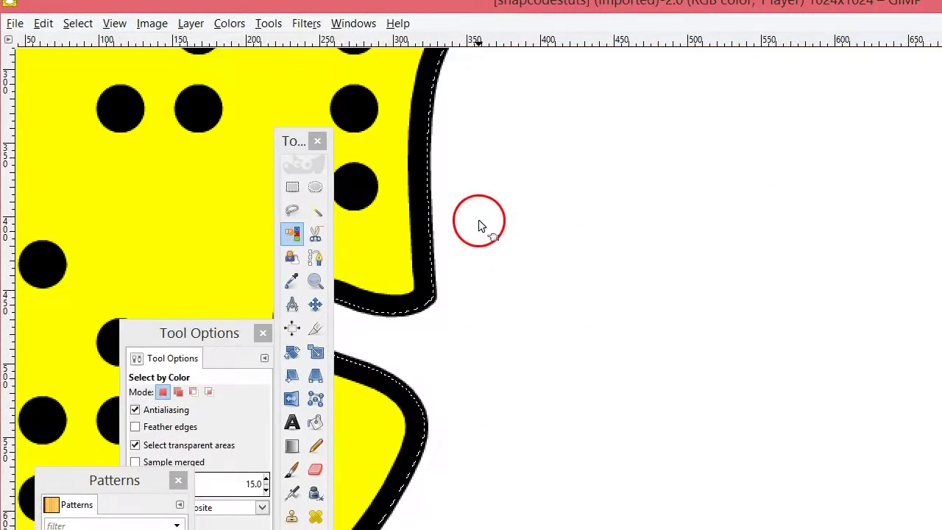
scroll(458, 199, up, 5)
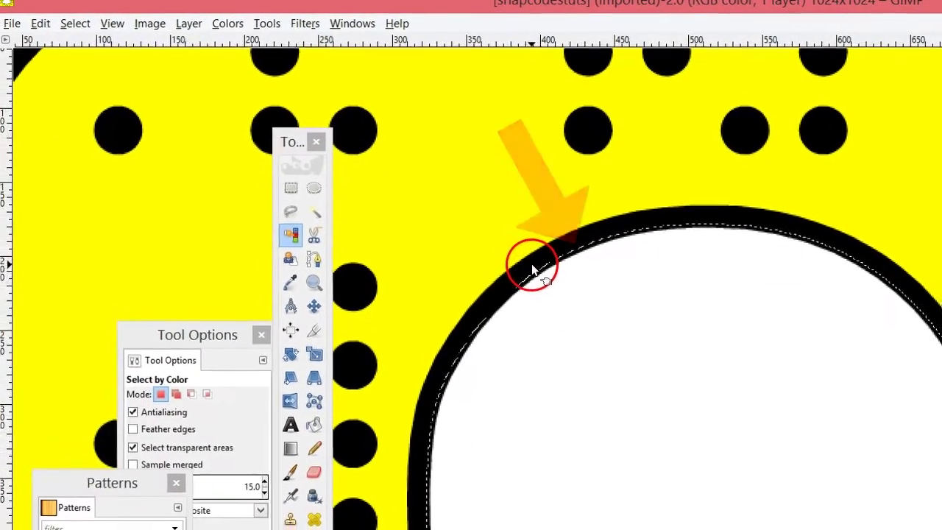
click(112, 23)
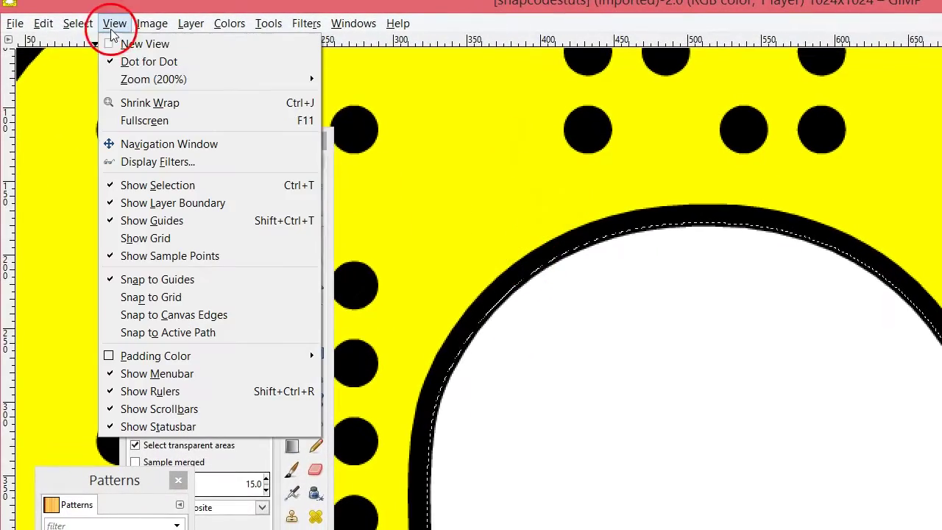
mouse_move(152, 79)
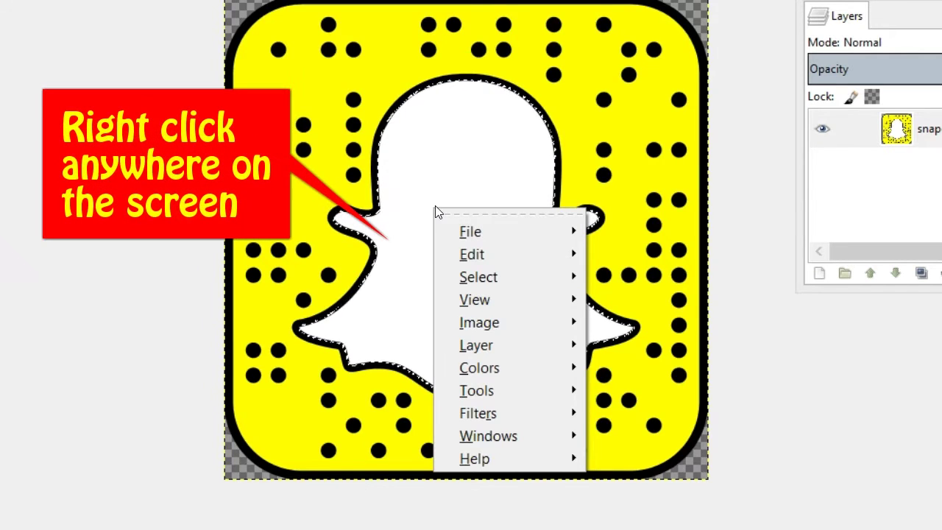
Clear the selected white ghost area to transparency.
click(409, 180)
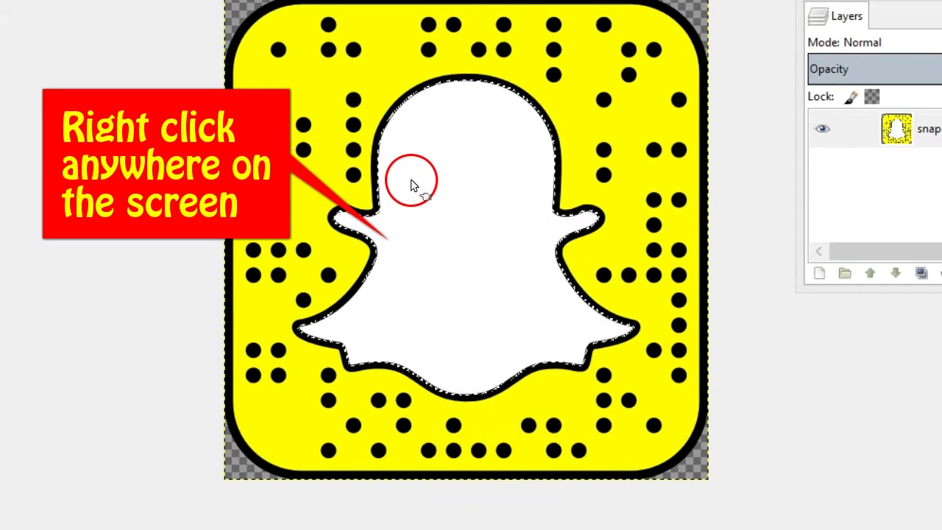
right_click(411, 179)
mouse_move(455, 221)
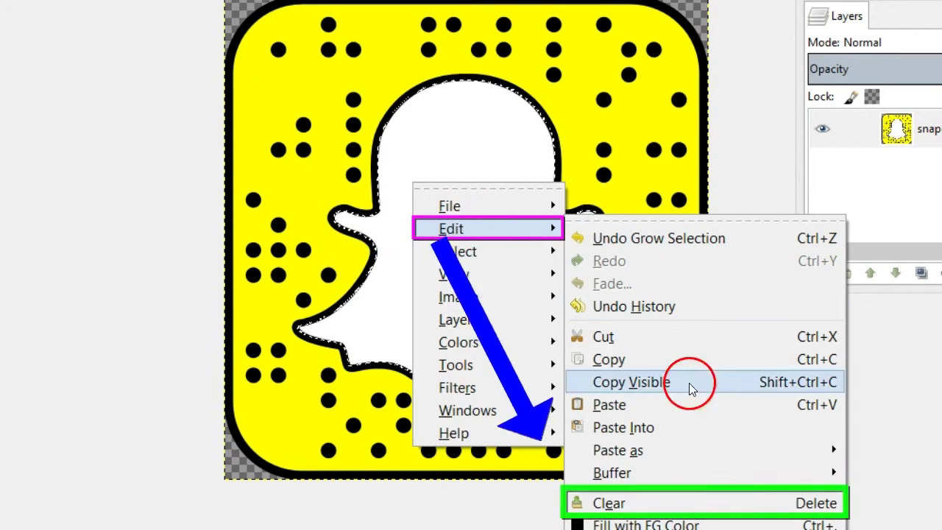
click(664, 492)
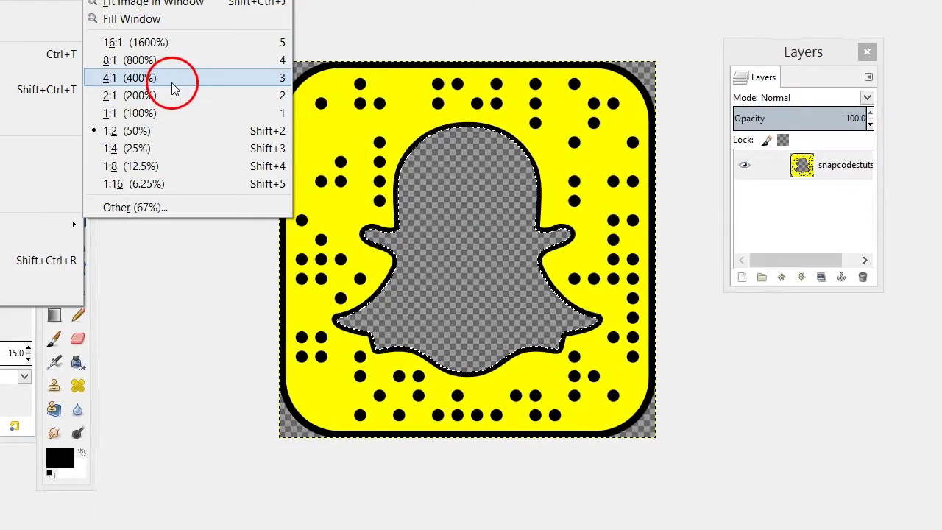
Remove the active selection around the transparent ghost area so nothing is selected.
click(172, 82)
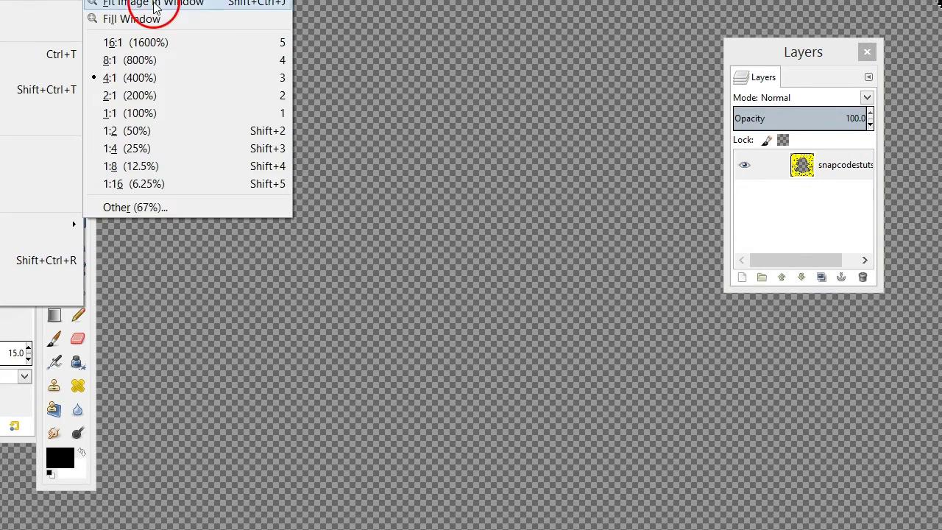
click(190, 117)
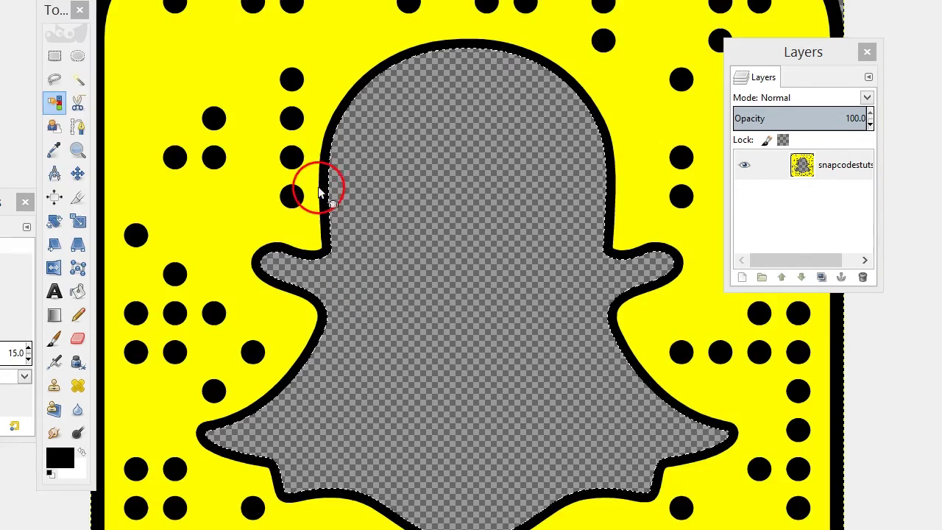
right_click(379, 182)
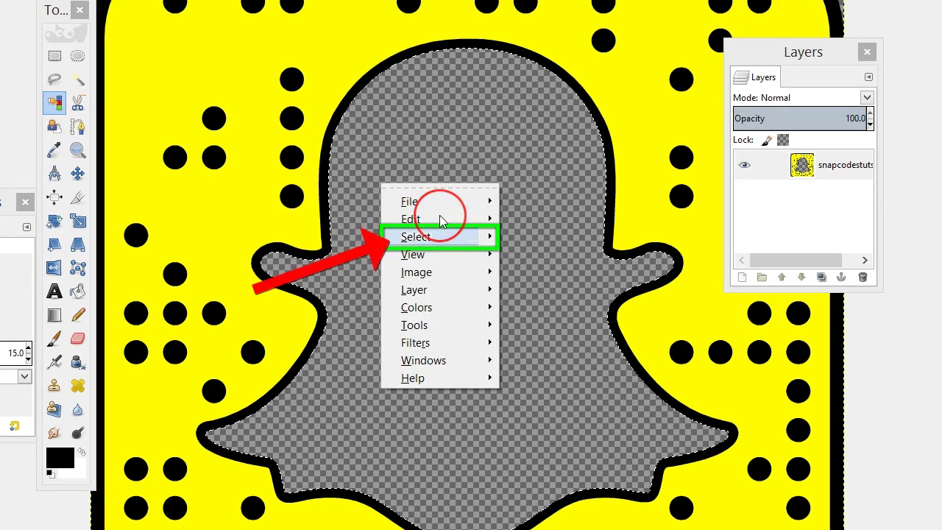
mouse_move(460, 234)
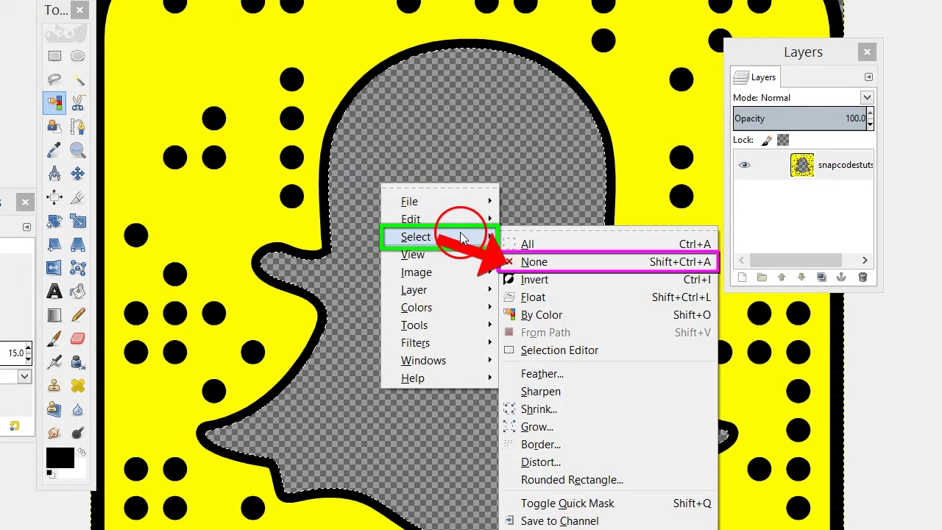
click(551, 264)
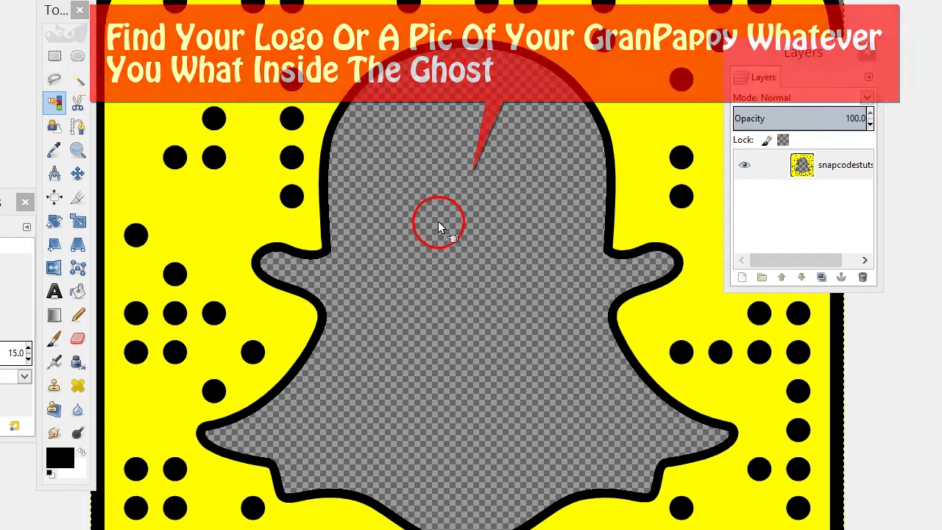
Open File Mar 10, 5 30 22 PM.png from the desktop's DISCIPLEDYE STUFF folder as a new layer over the Snapcode.
right_click(383, 163)
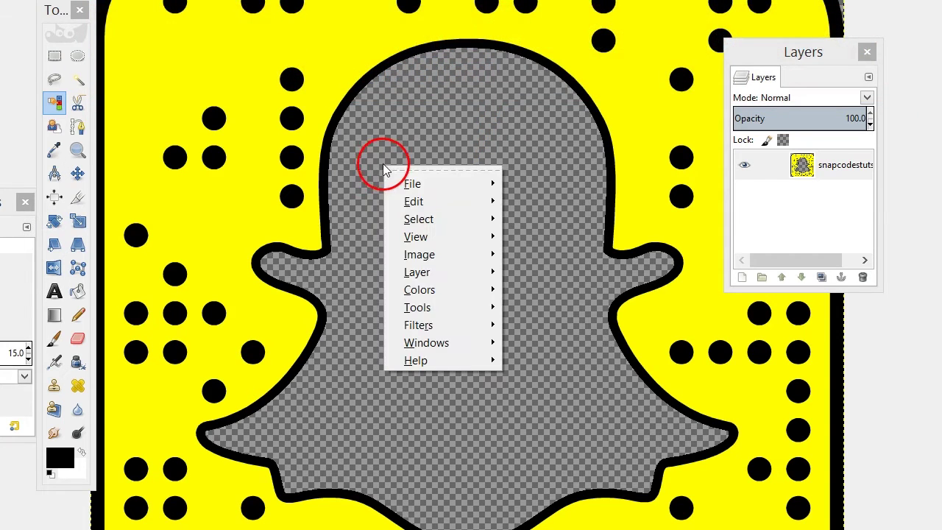
mouse_move(412, 183)
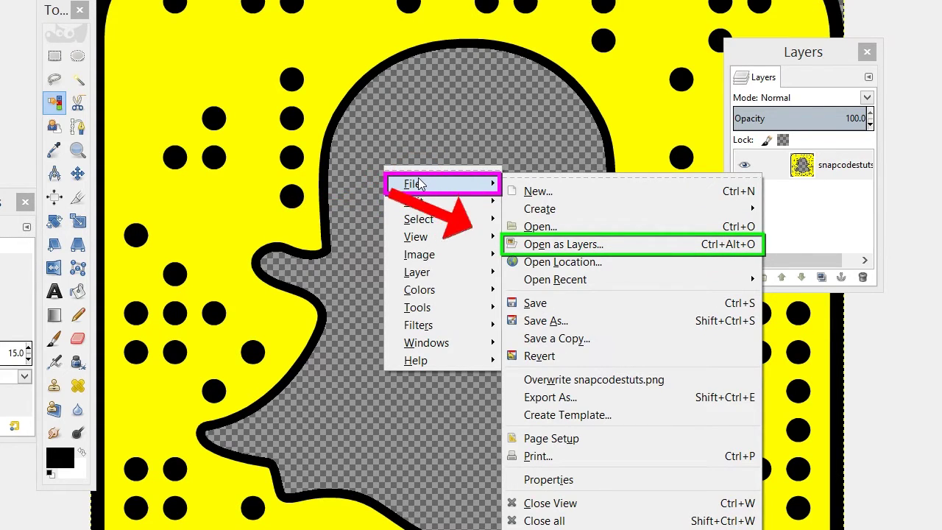
click(601, 246)
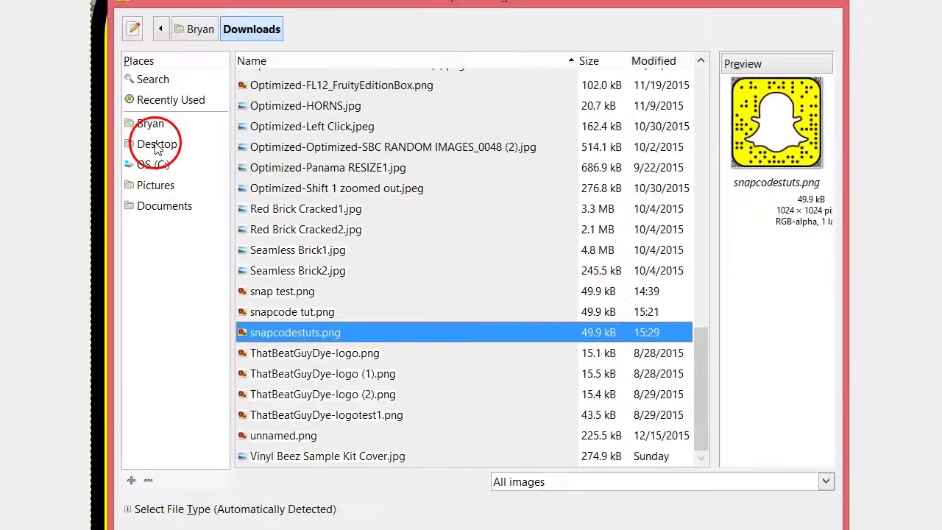
click(157, 143)
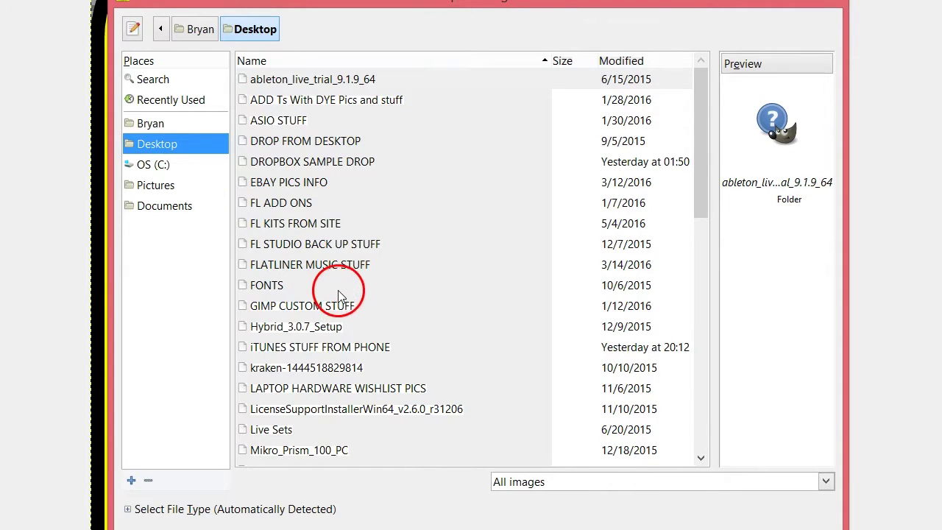
scroll(331, 287, down, 3)
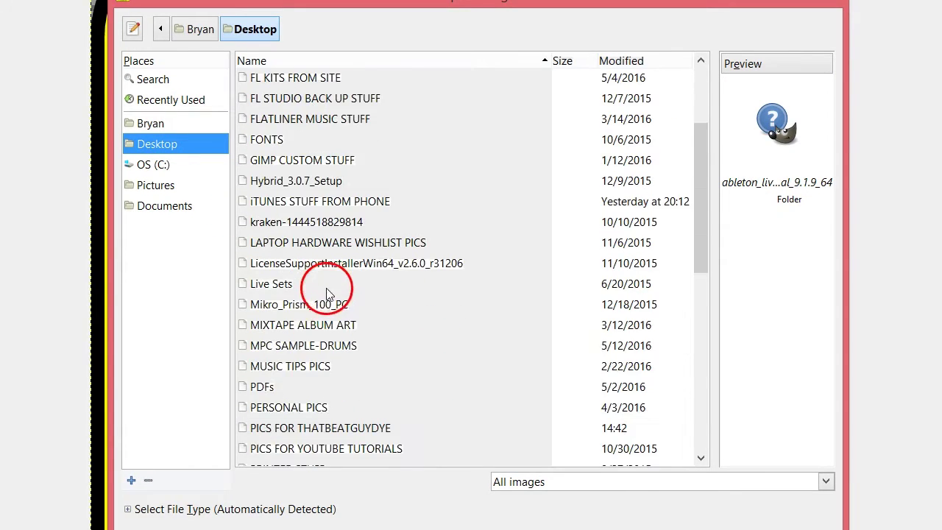
scroll(327, 293, down, 9)
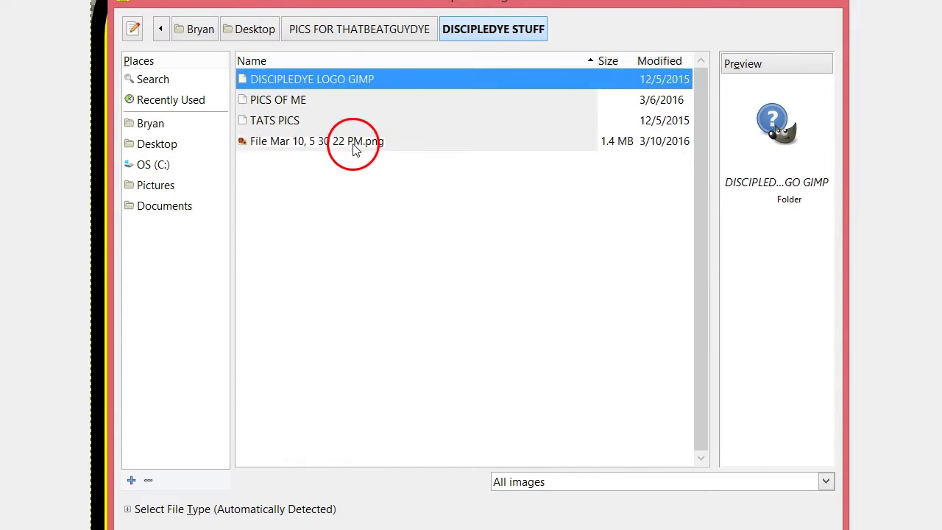
click(354, 143)
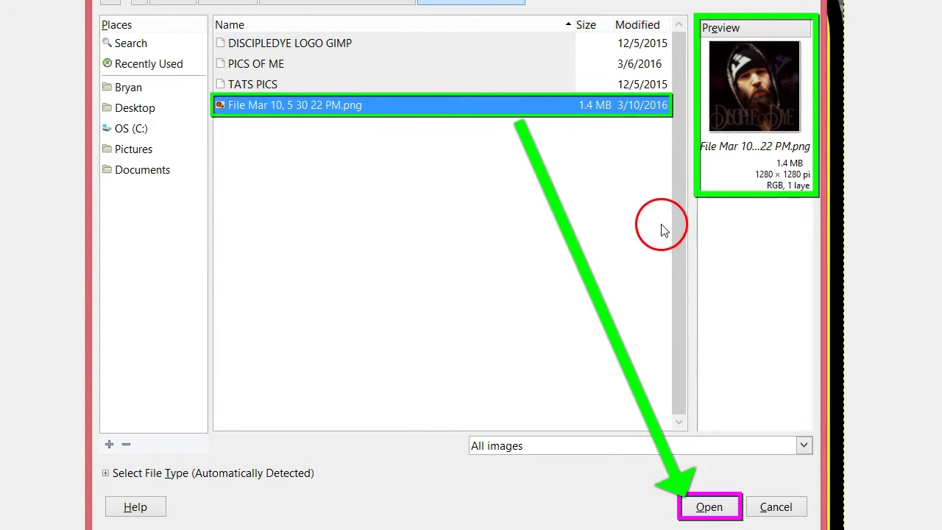
click(717, 505)
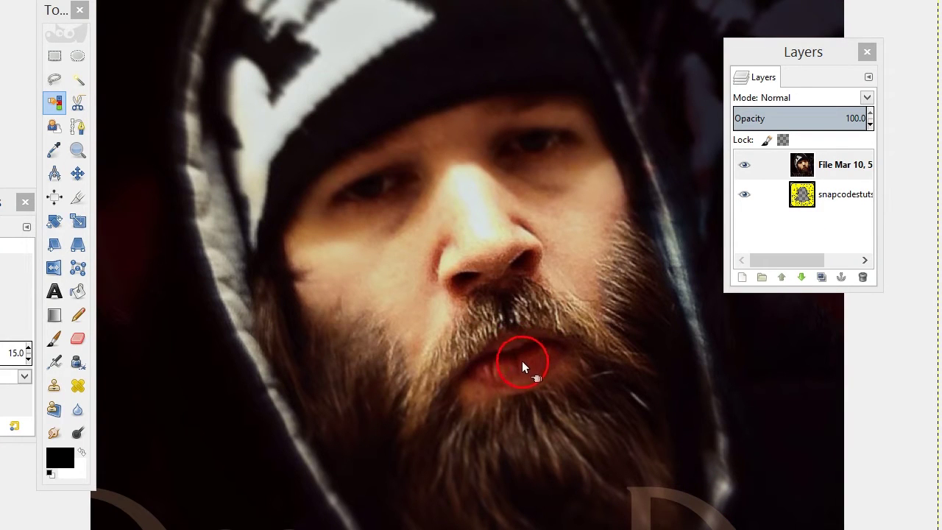
Add an alpha channel to the photo layer above the Snapcode.
drag(803, 51, 751, 14)
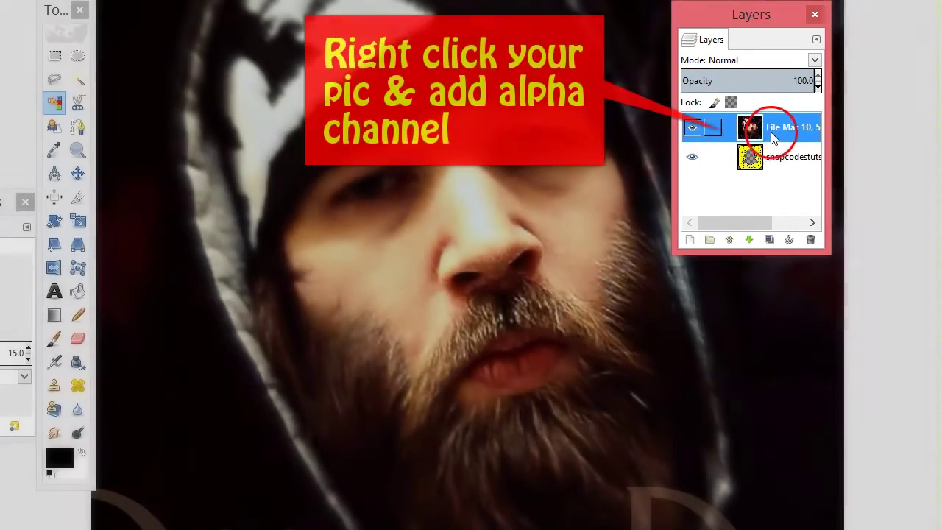
right_click(770, 131)
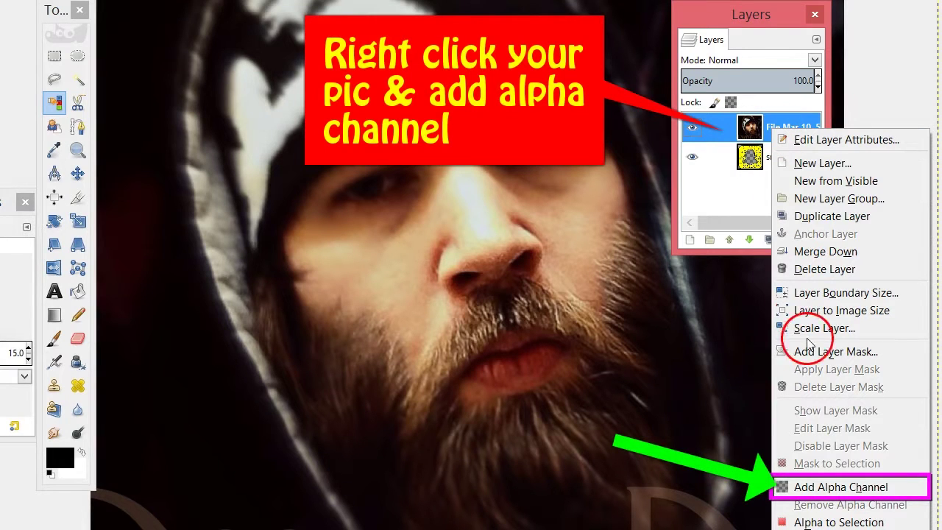
click(851, 487)
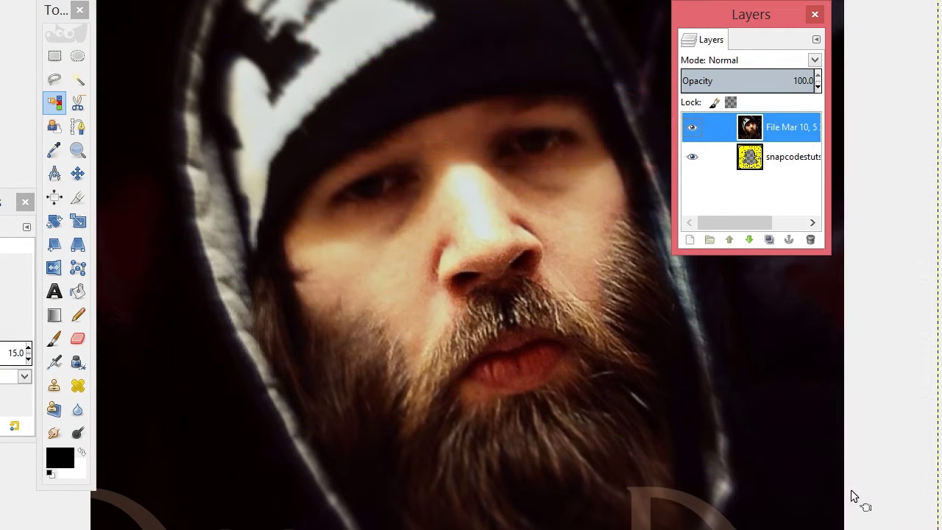
Show the grid over the image and enable snapping to the grid.
right_click(450, 127)
mouse_move(546, 207)
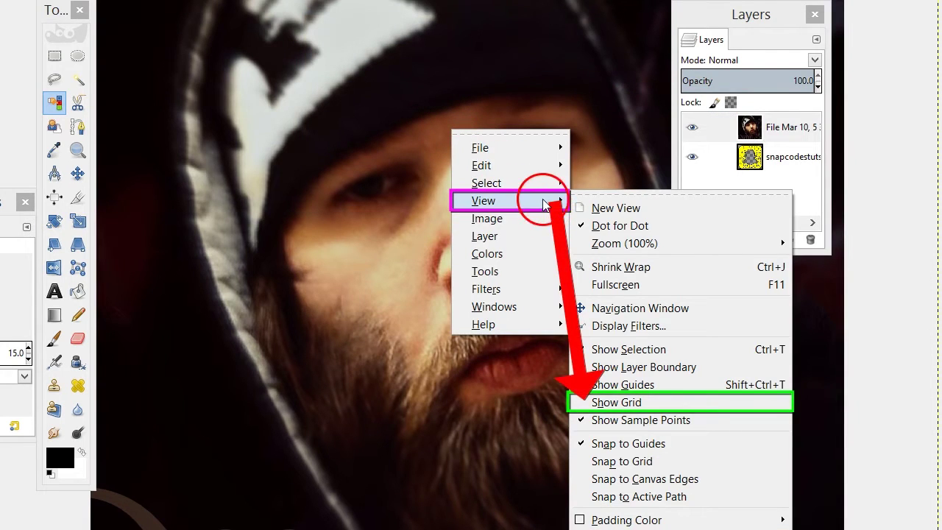
click(677, 404)
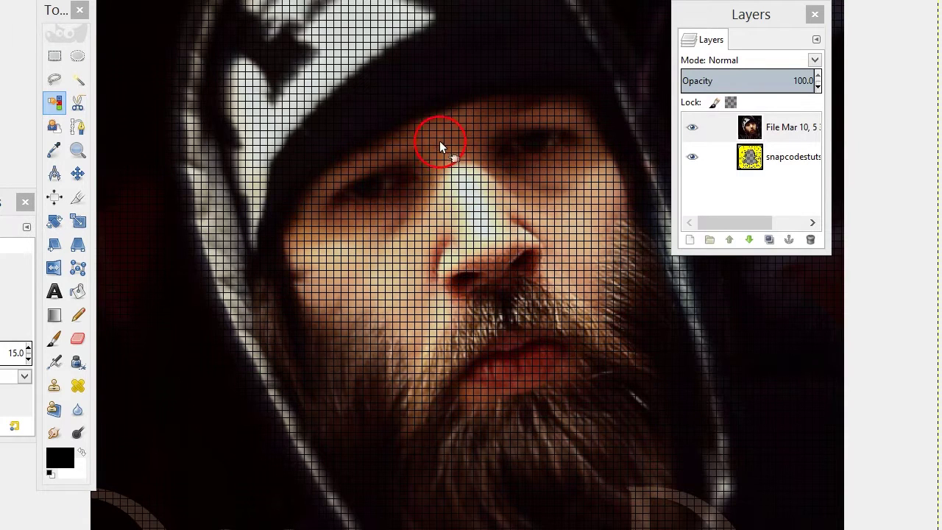
right_click(418, 115)
mouse_move(479, 183)
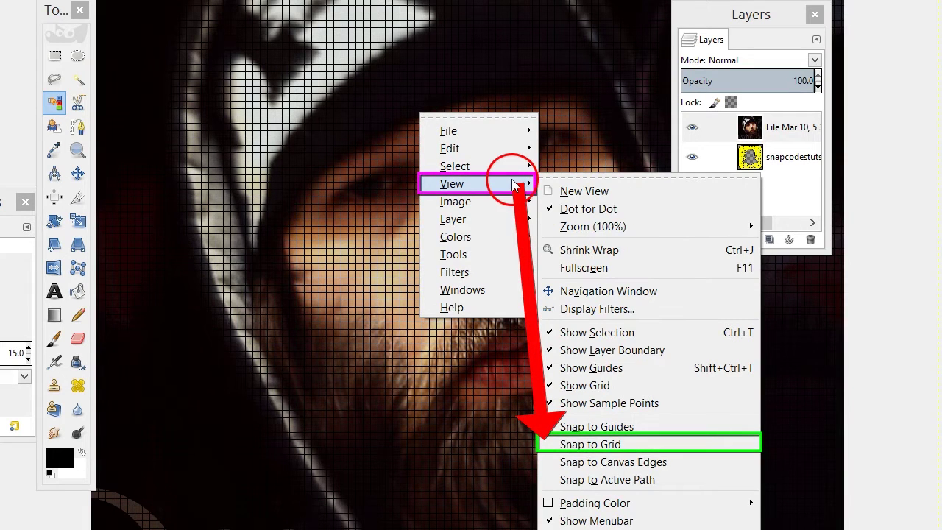
click(667, 445)
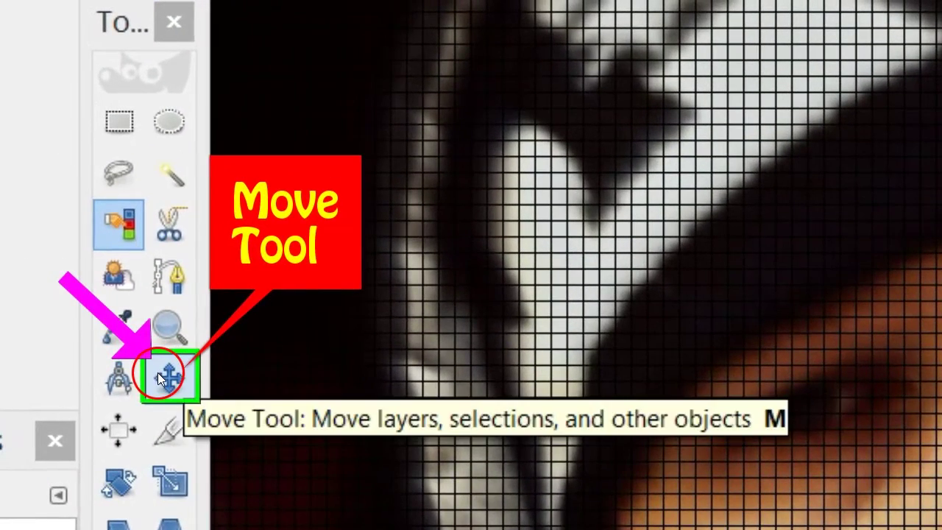
Move the photo layer sideways with the Move tool to uncover the ghost on the Snapcode.
click(168, 378)
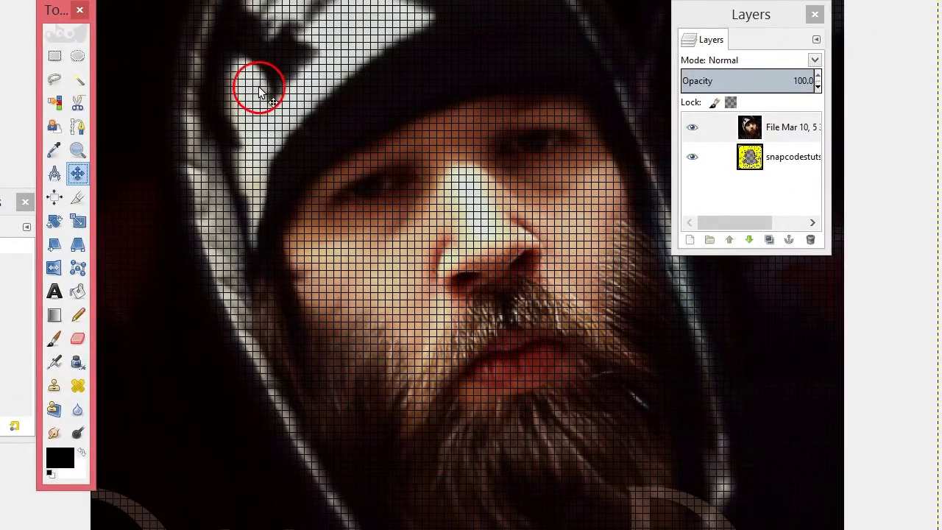
click(777, 131)
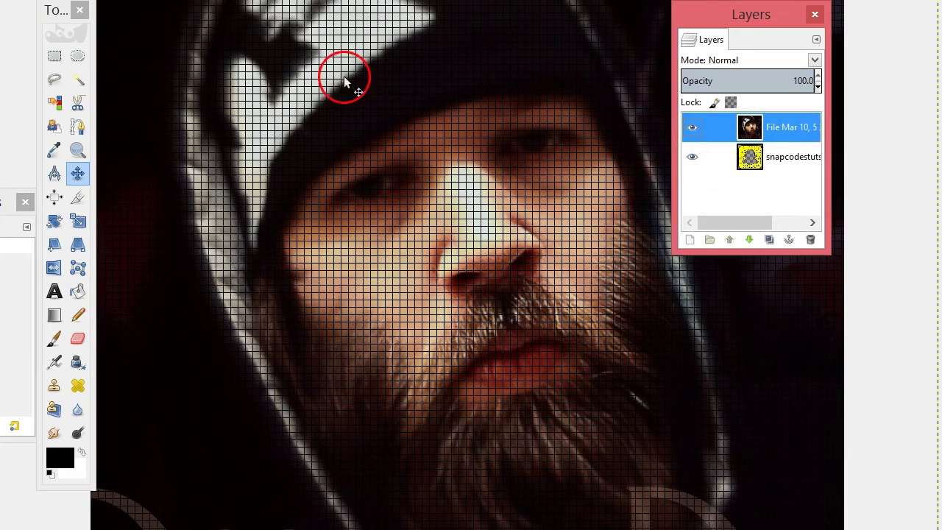
drag(338, 78, 941, 259)
click(809, 330)
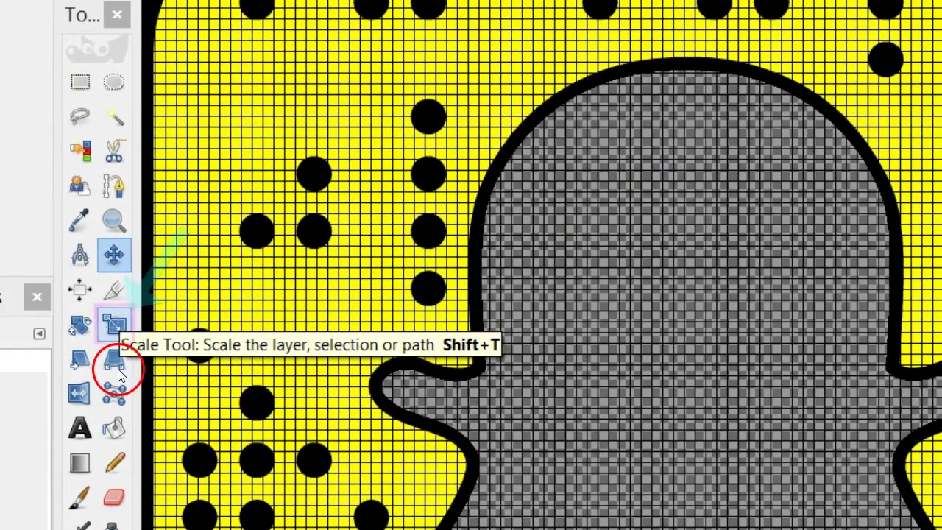
Choose the Scale tool and set its preview image opacity to 50.
double_click(114, 328)
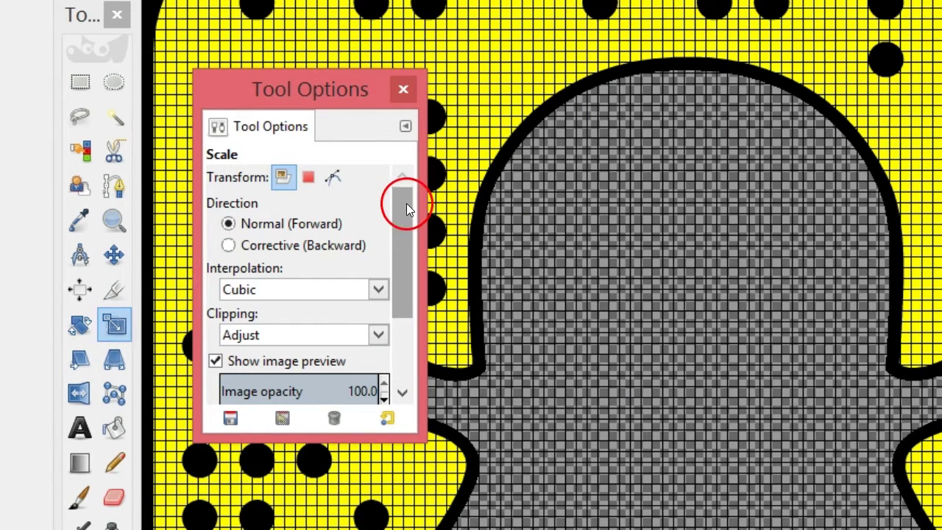
drag(406, 211, 423, 304)
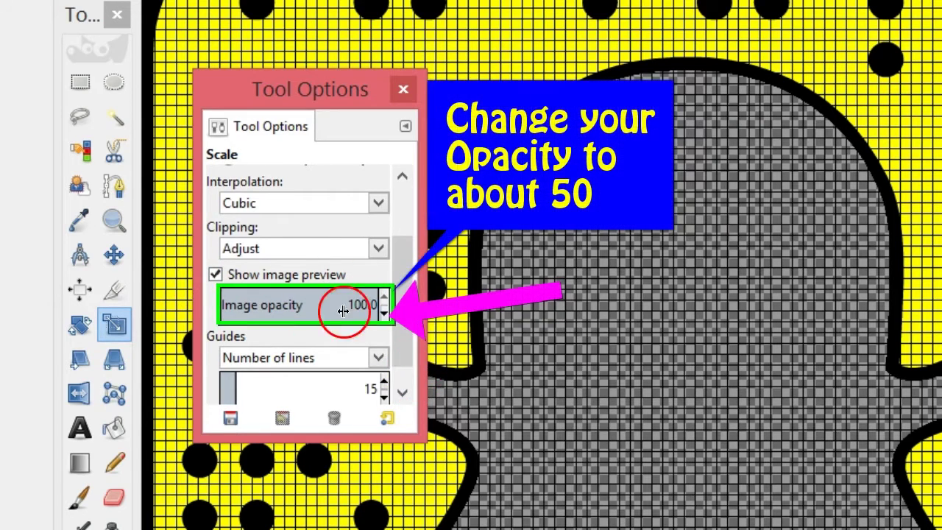
drag(387, 311, 382, 308)
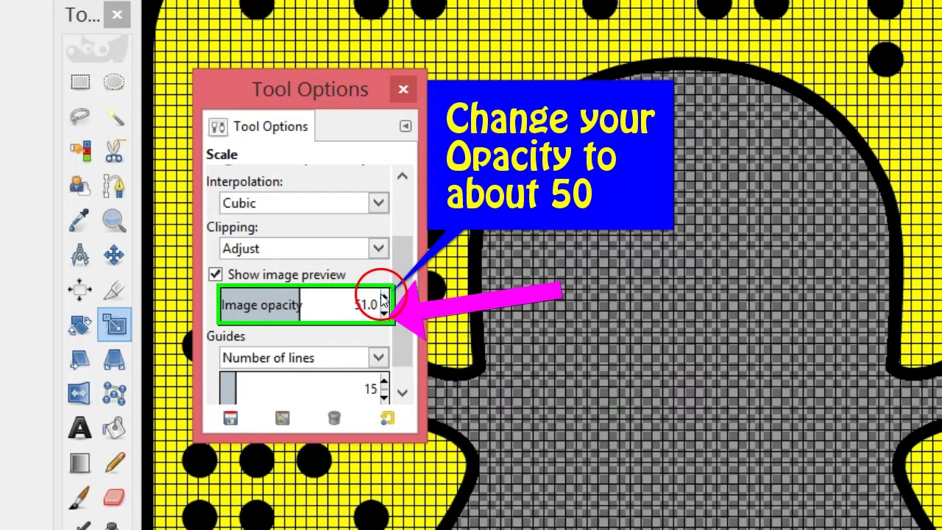
click(386, 312)
click(387, 312)
click(386, 312)
click(386, 312)
click(387, 312)
click(387, 312)
click(387, 312)
click(387, 312)
click(387, 312)
click(387, 312)
click(387, 312)
click(387, 312)
click(387, 312)
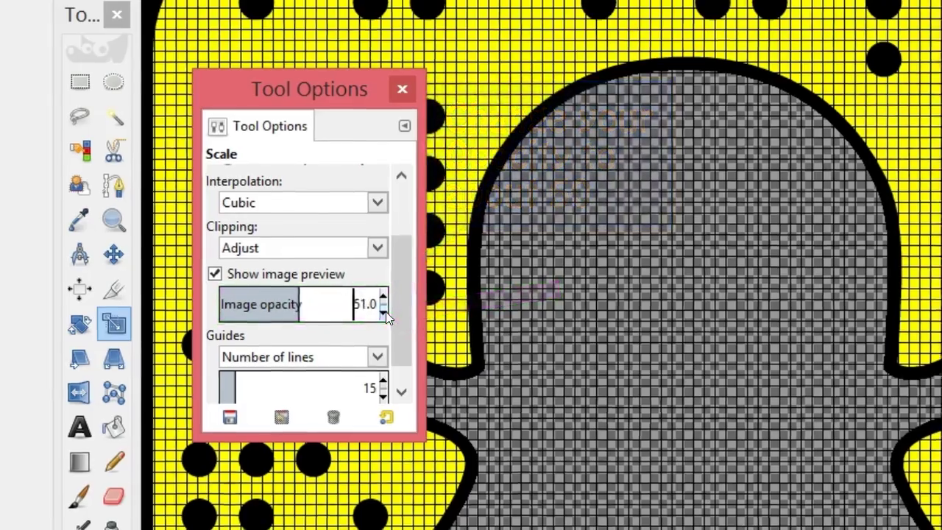
click(387, 312)
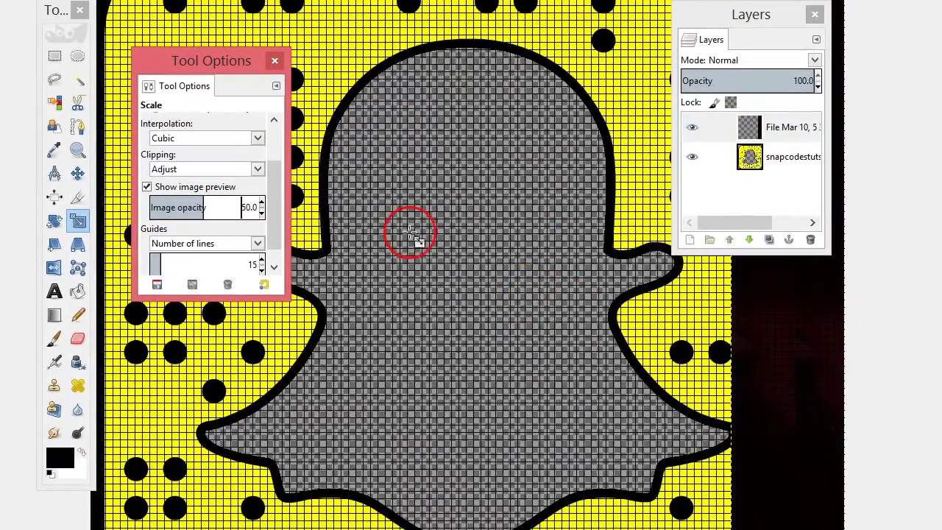
Start scaling the photo layer and move its preview so the face sits over the ghost, working at 50% zoom.
click(768, 131)
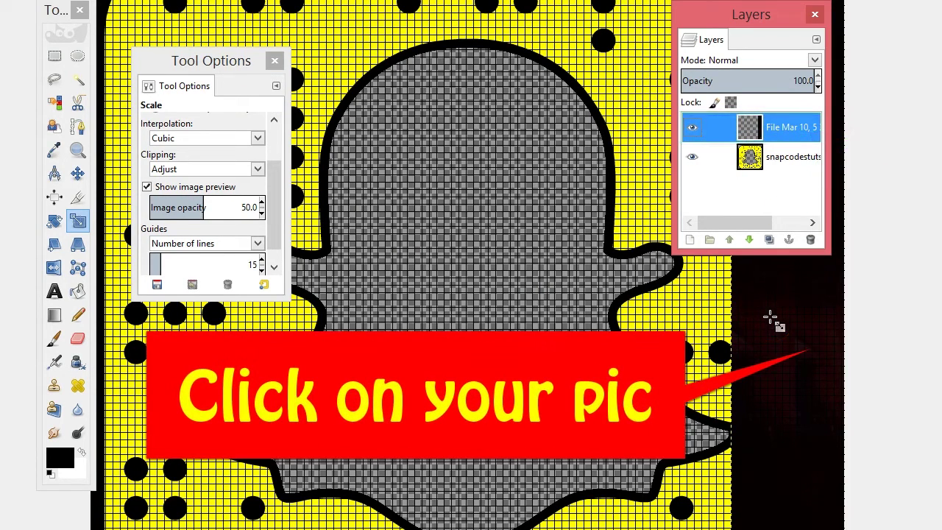
click(769, 317)
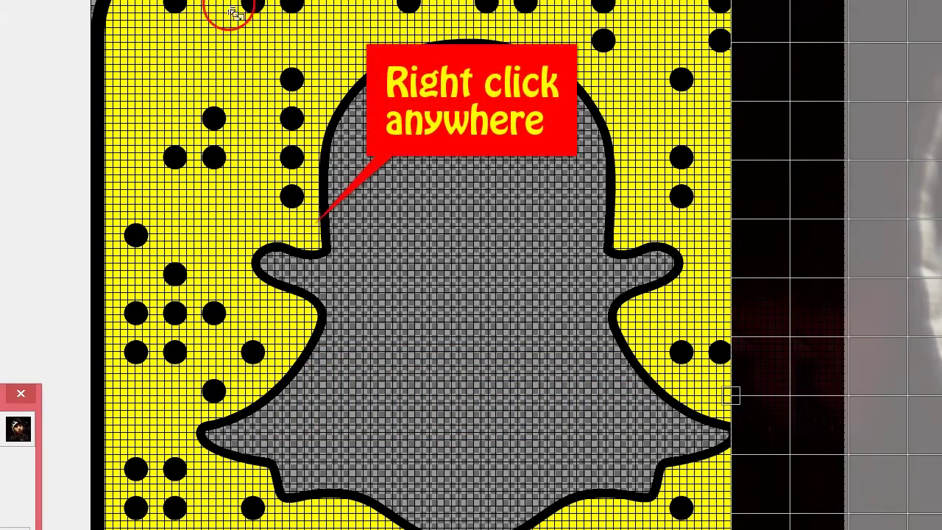
right_click(242, 152)
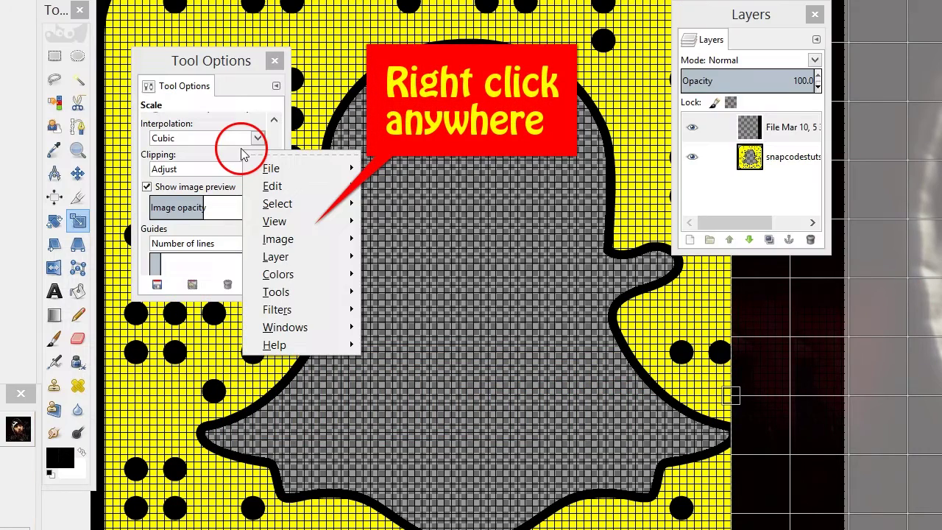
mouse_move(334, 221)
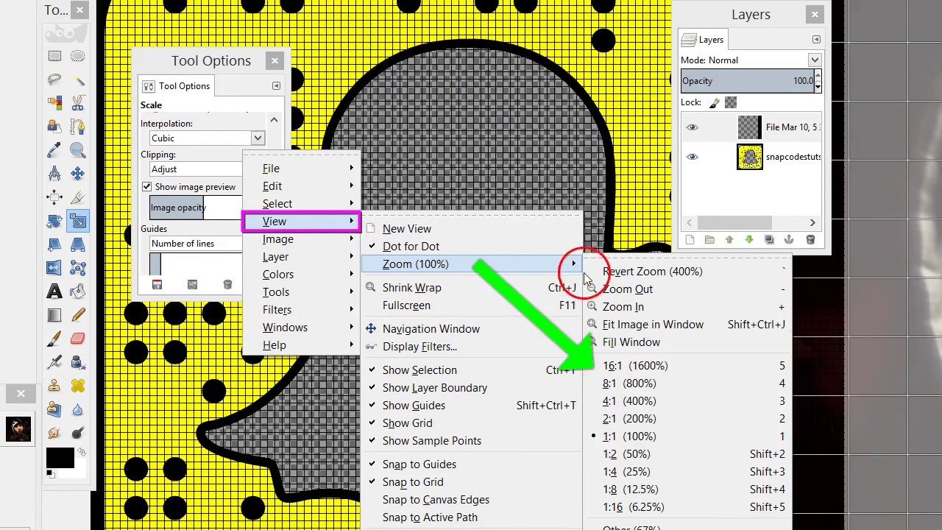
click(658, 454)
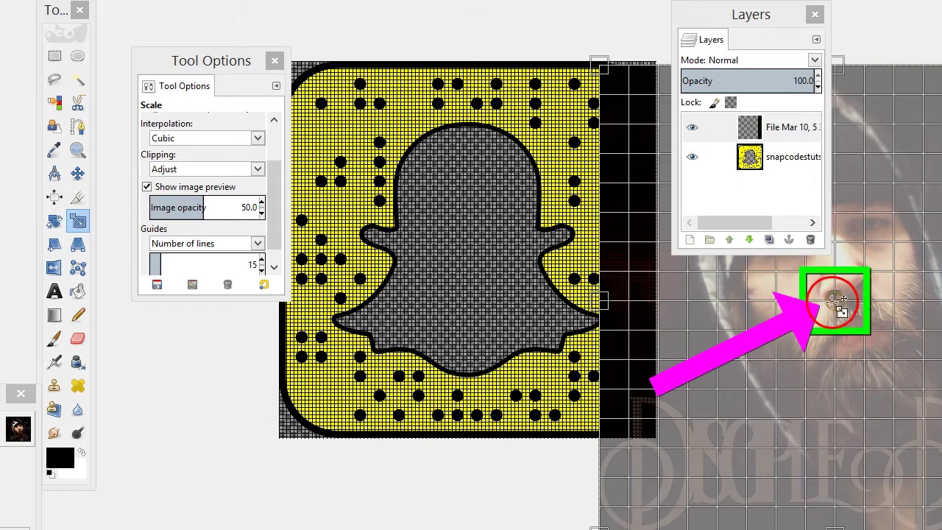
drag(834, 298, 455, 252)
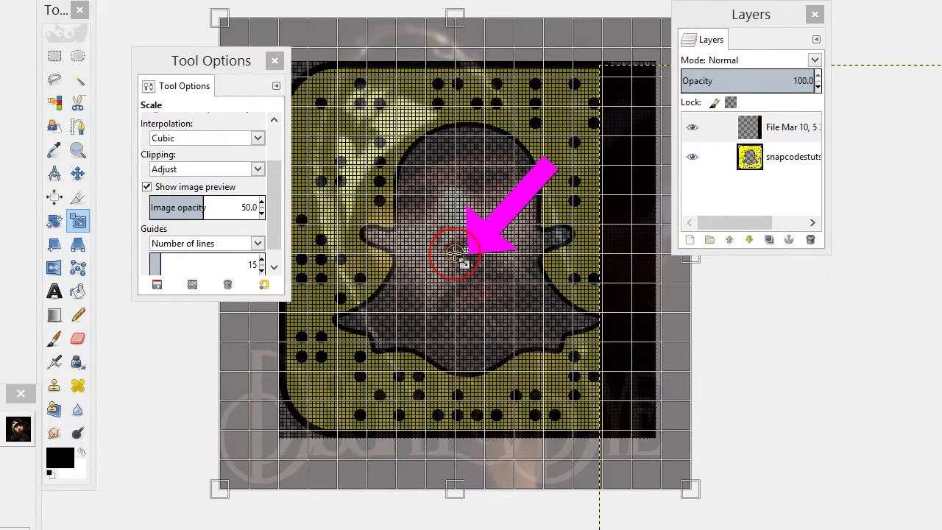
Try a stronger image opacity for the Scale preview and return it to 50.
click(262, 204)
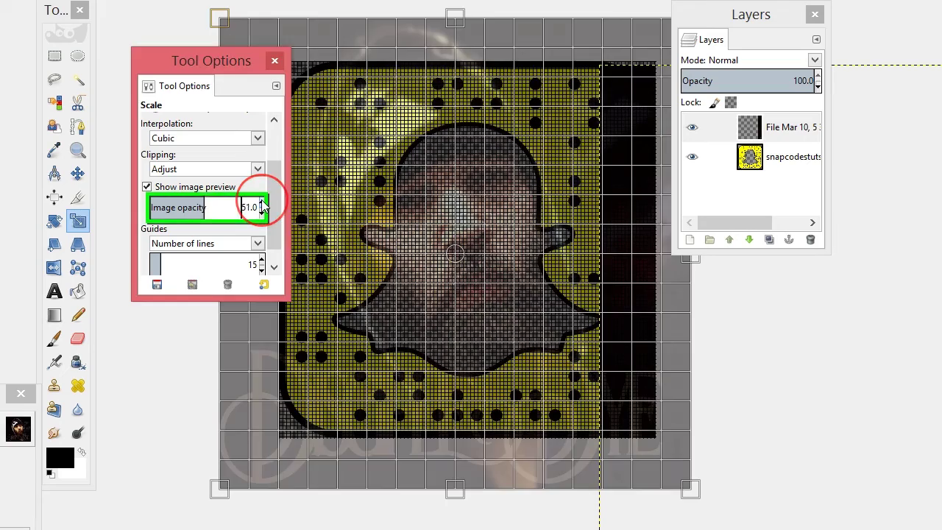
click(262, 204)
click(262, 212)
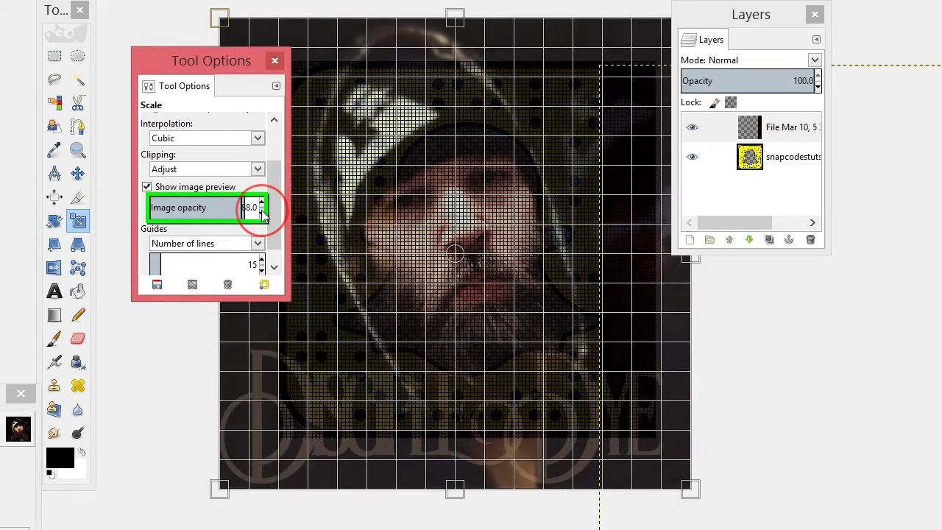
click(262, 212)
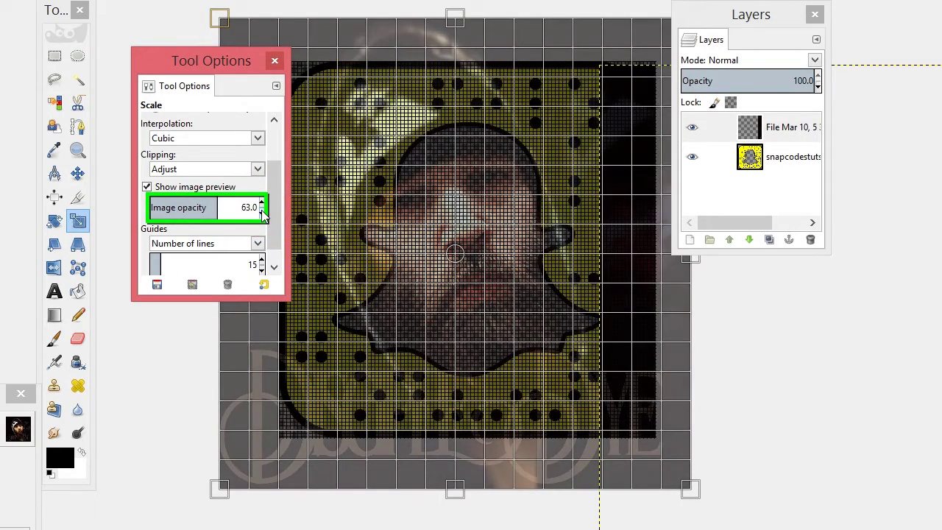
click(262, 212)
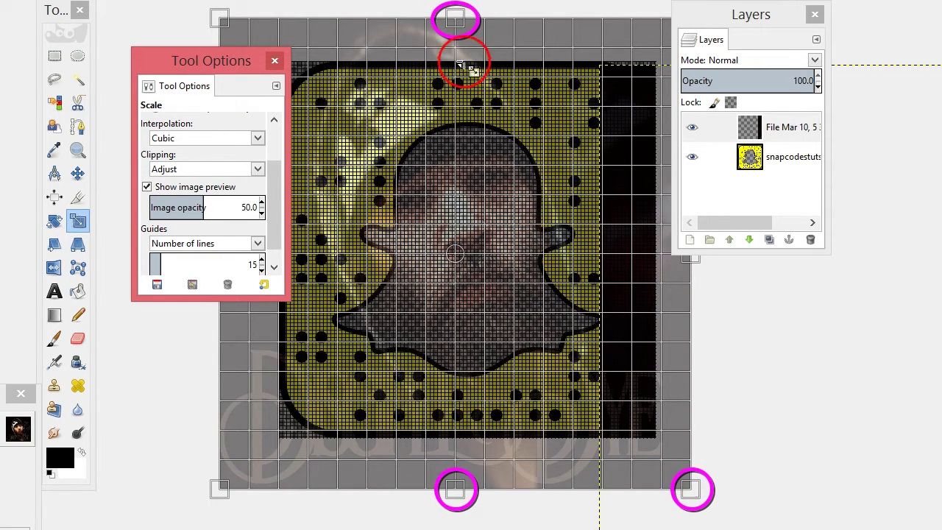
Shrink the photo's scale preview on all four sides to match the borders of the Snapcode image.
drag(187, 53, 48, 47)
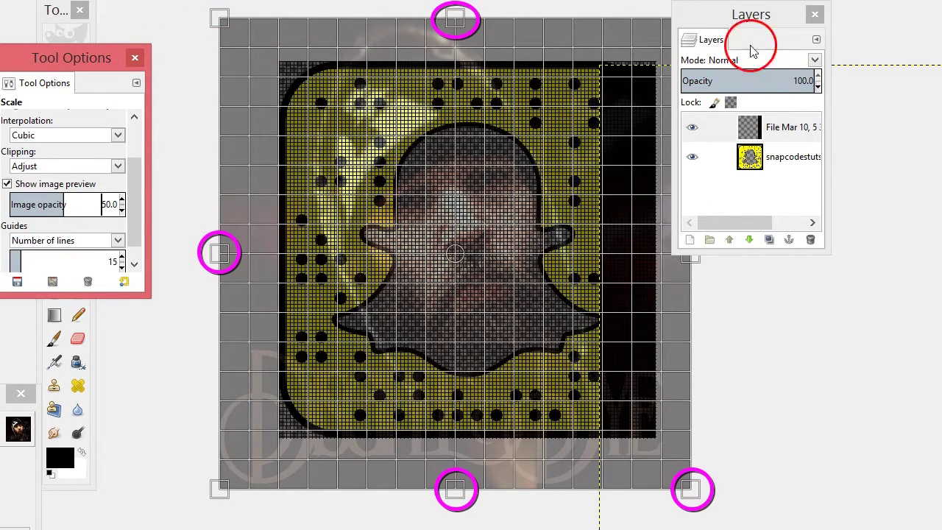
drag(752, 40, 831, 91)
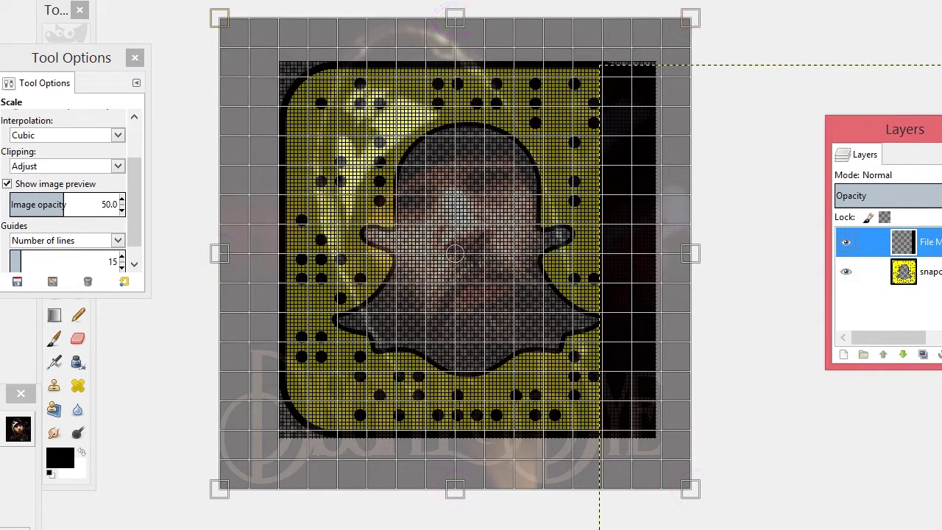
mouse_move(456, 245)
mouse_down()
mouse_move(464, 252)
mouse_move(459, 239)
mouse_up()
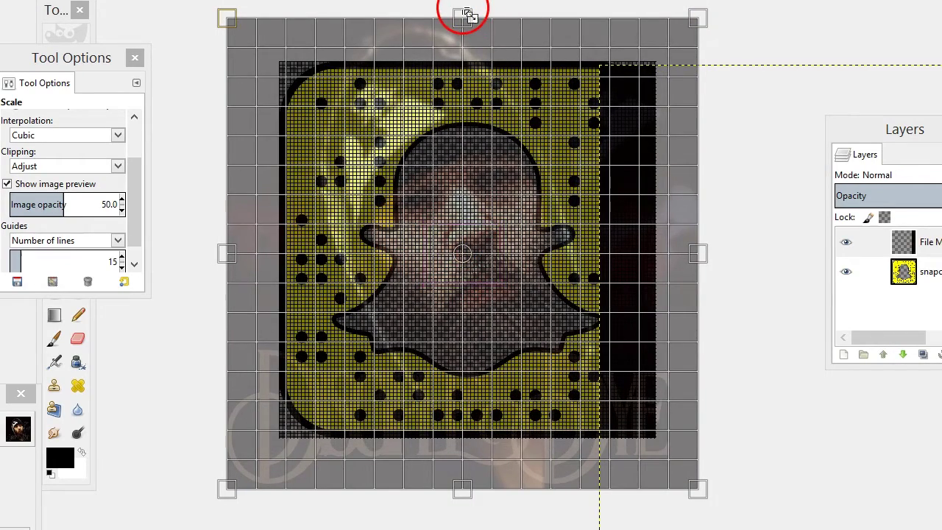
drag(462, 16, 462, 55)
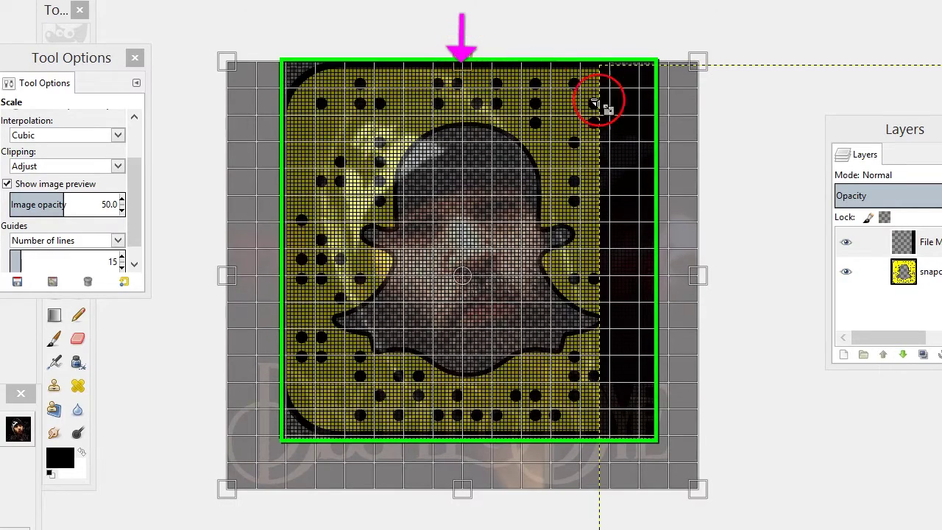
drag(697, 275, 655, 274)
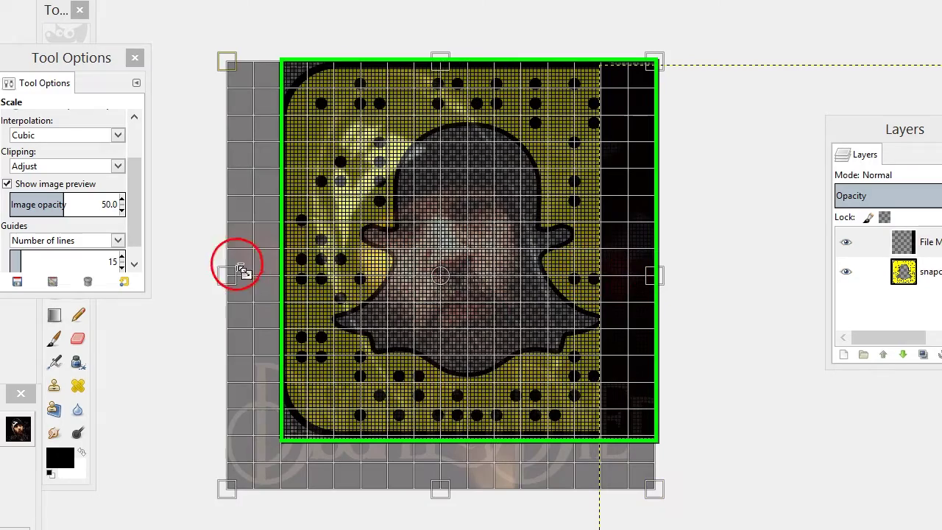
drag(230, 274, 281, 272)
drag(466, 490, 436, 442)
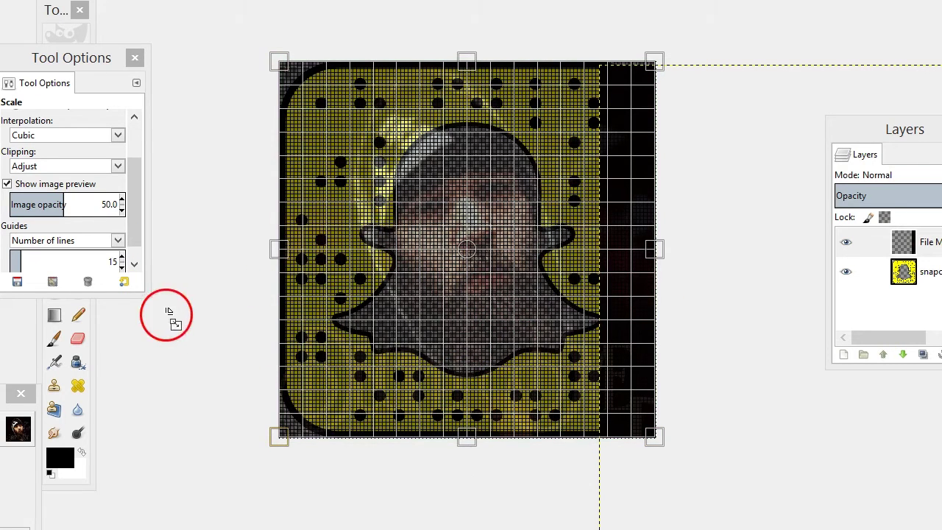
Apply the scaling to the photo layer at 1020 × 1020 pixels.
key(Tab)
drag(347, 199, 740, 118)
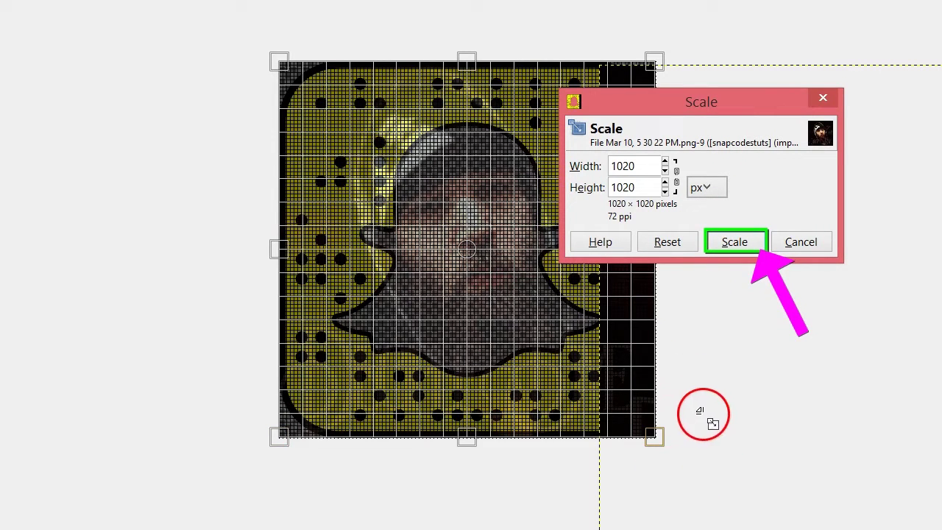
click(732, 243)
Move the scaled photo layer sideways with the Move tool to uncover the ghost, working at 50% zoom.
key(1)
scroll(434, 234, down, 2)
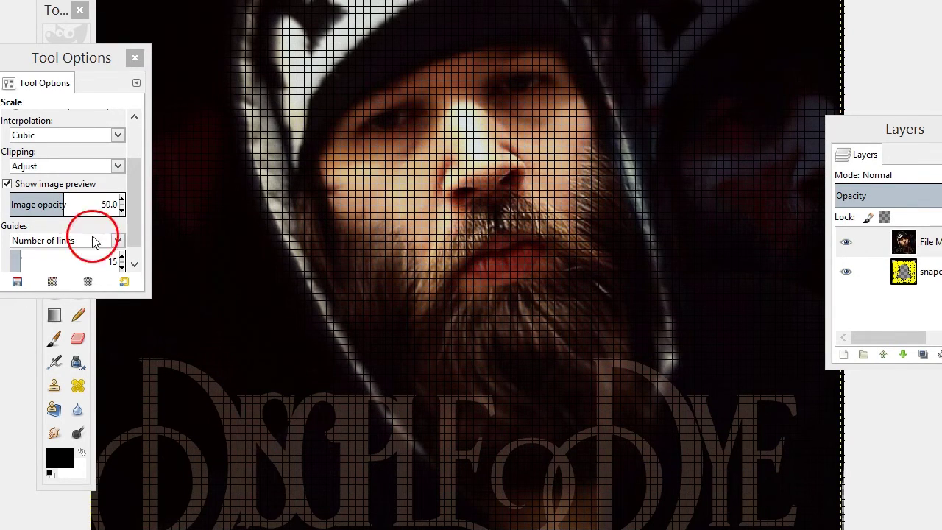
right_click(111, 396)
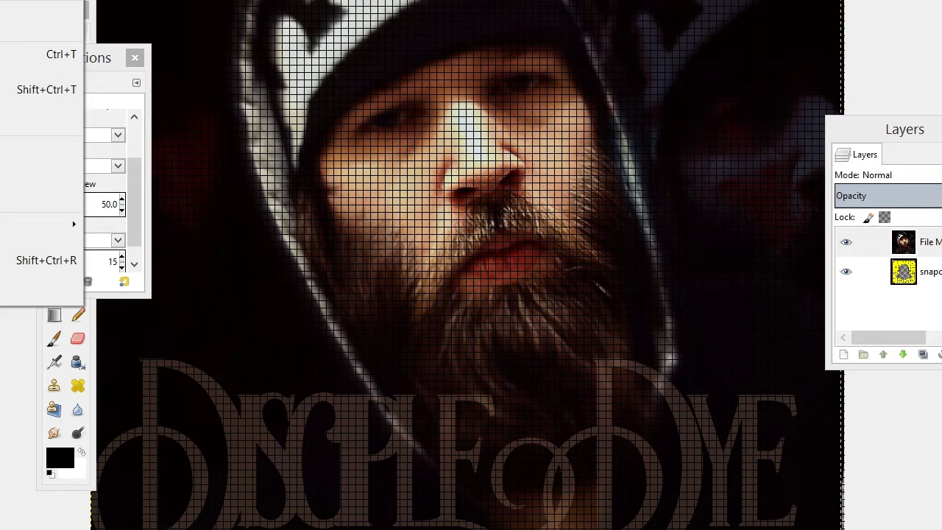
click(248, 126)
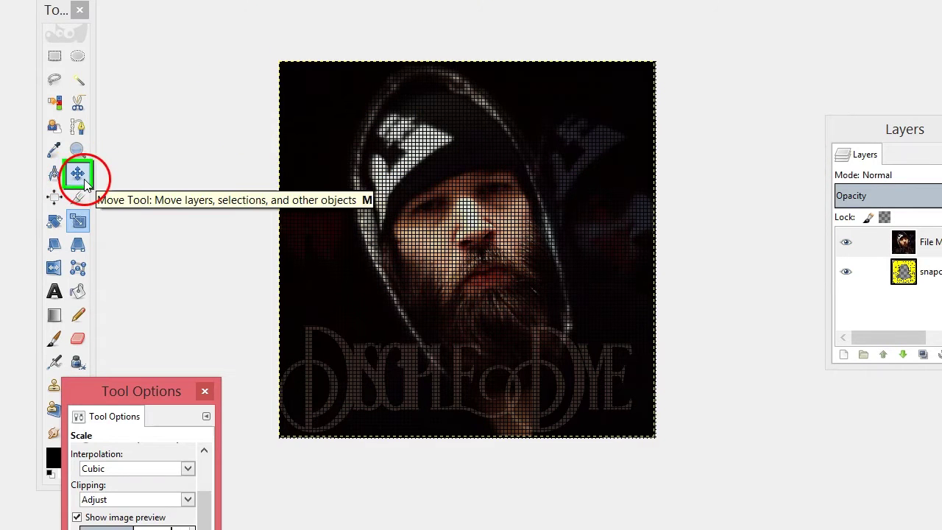
click(78, 173)
drag(437, 205, 744, 277)
click(625, 271)
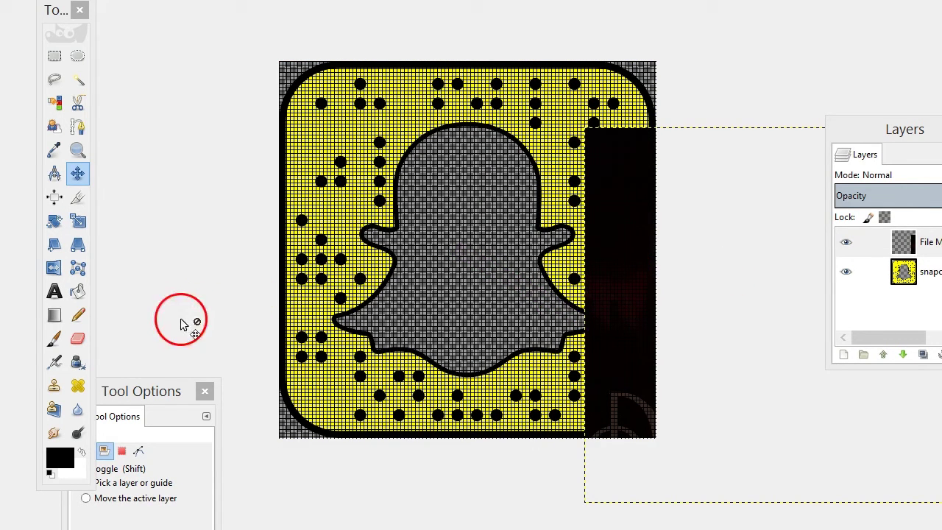
Start scaling the photo layer again and place its preview so the face sits over the ghost.
click(78, 221)
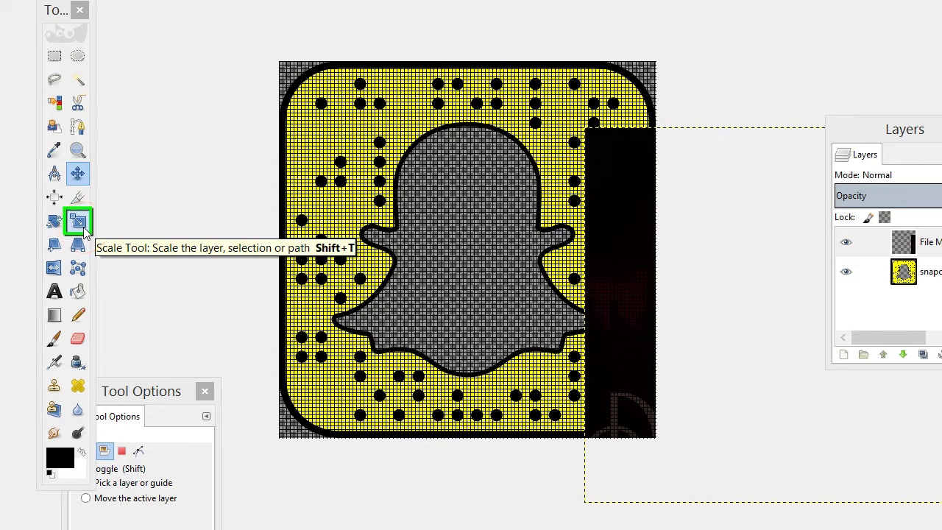
click(609, 239)
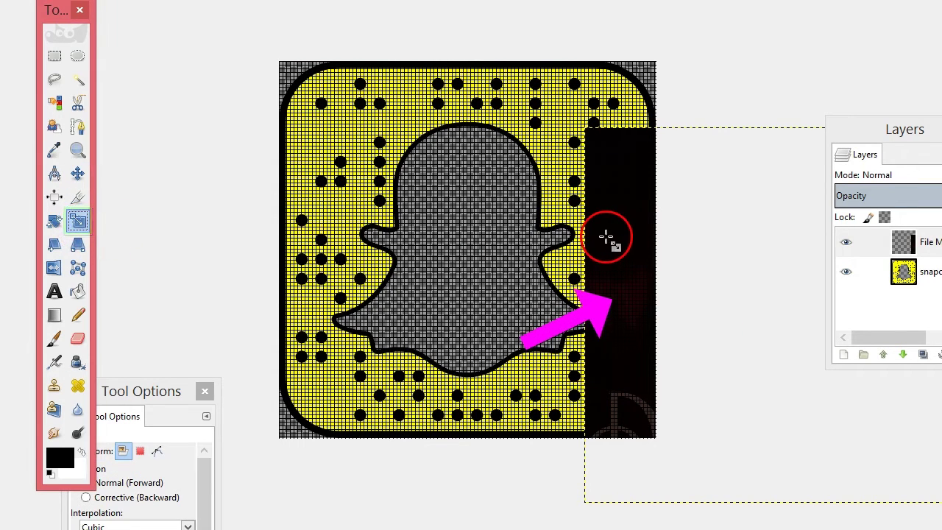
drag(772, 315, 477, 246)
drag(636, 103, 774, 99)
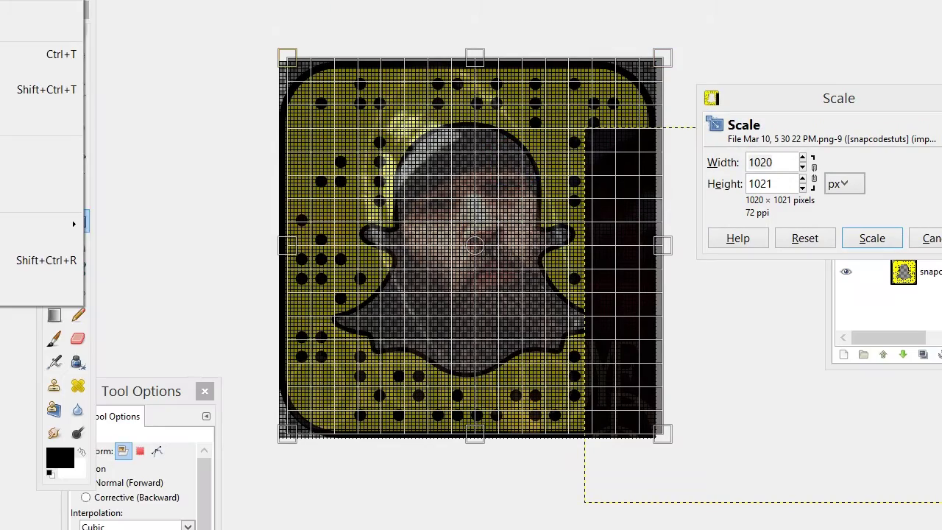
Pull the preview's left edge inward to make the photo 912 px wide, working at 100% zoom.
click(207, 115)
click(107, 195)
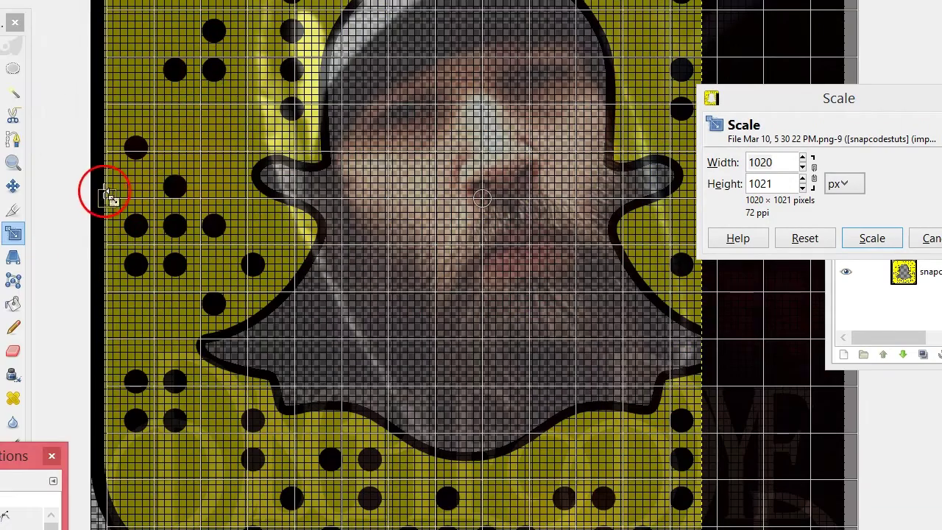
drag(107, 195, 184, 213)
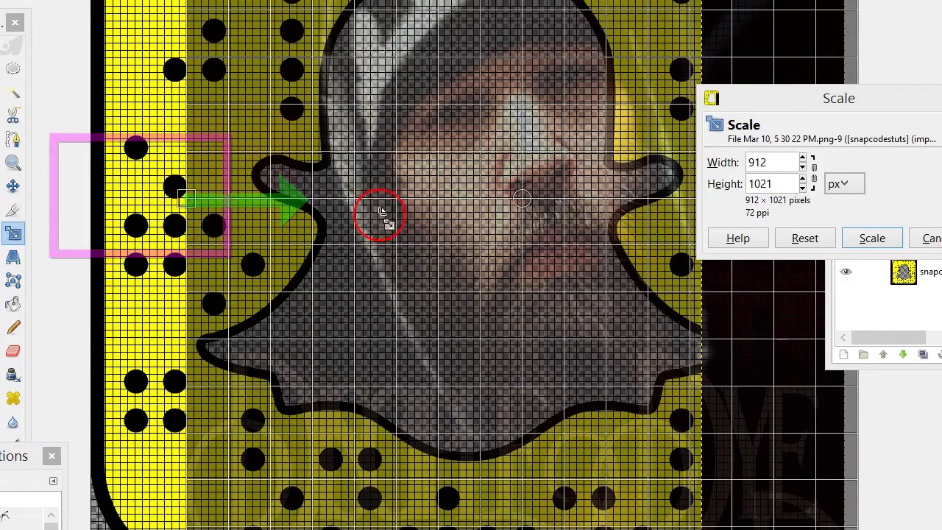
Raise the Scale tool's preview image opacity to 80.
drag(18, 457, 199, 133)
click(275, 339)
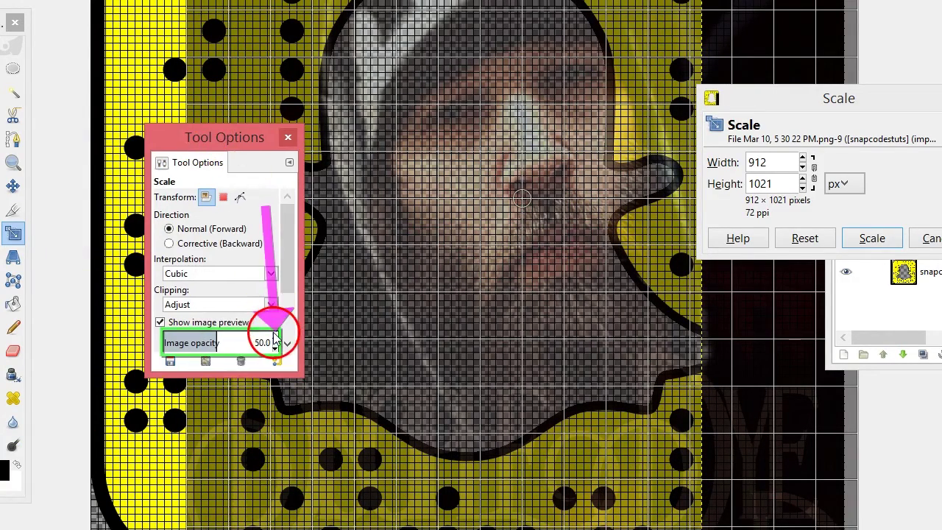
click(275, 339)
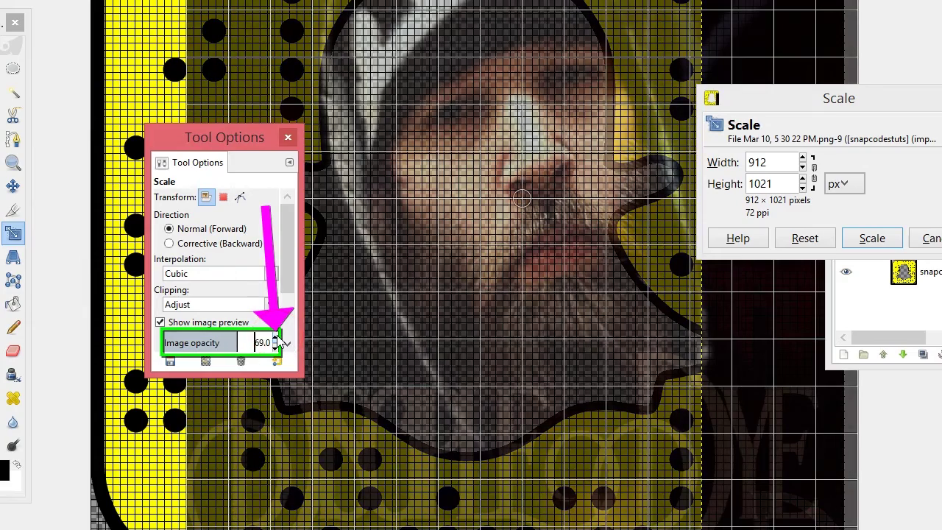
click(276, 339)
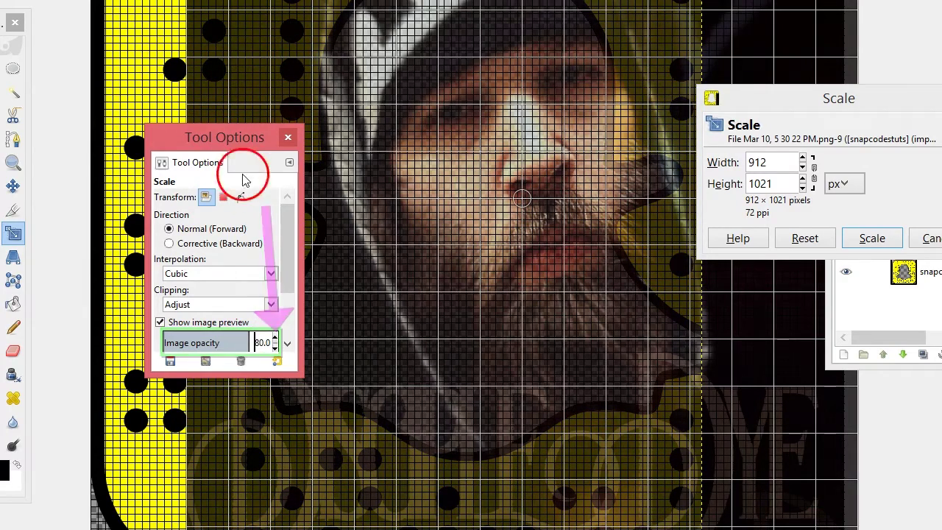
drag(243, 147, 37, 122)
Pull the preview's right and bottom edges inward until the photo measures 750 × 900 pixels.
drag(822, 101, 850, 376)
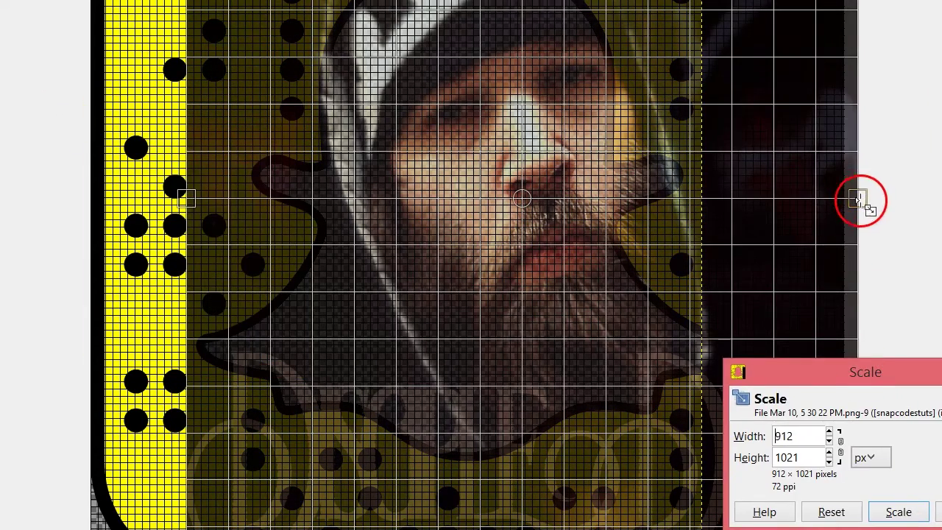
drag(858, 199, 736, 197)
scroll(588, 132, up, 3)
scroll(578, 126, down, 3)
drag(450, 521, 446, 493)
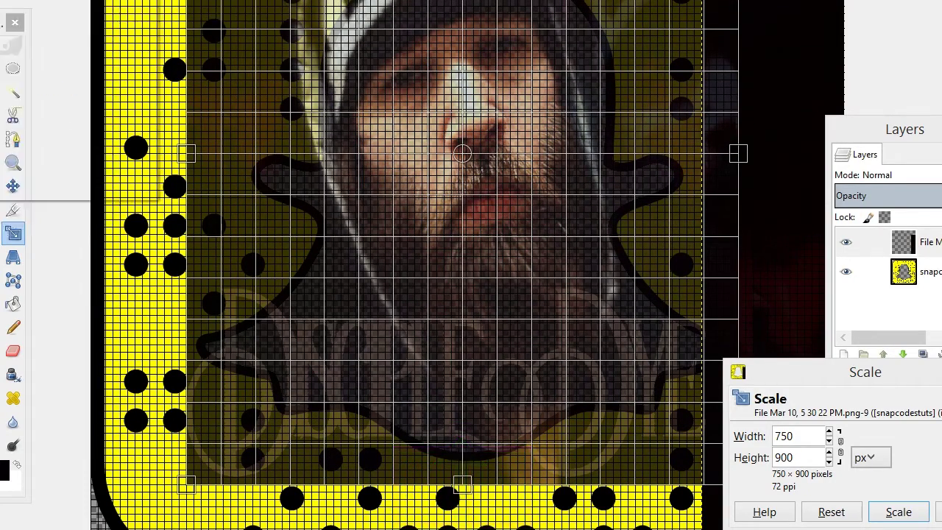
Tighten all four edges of the preview around the ghost to 710 × 730 pixels, working at 50% zoom.
click(7, 0)
mouse_move(45, 224)
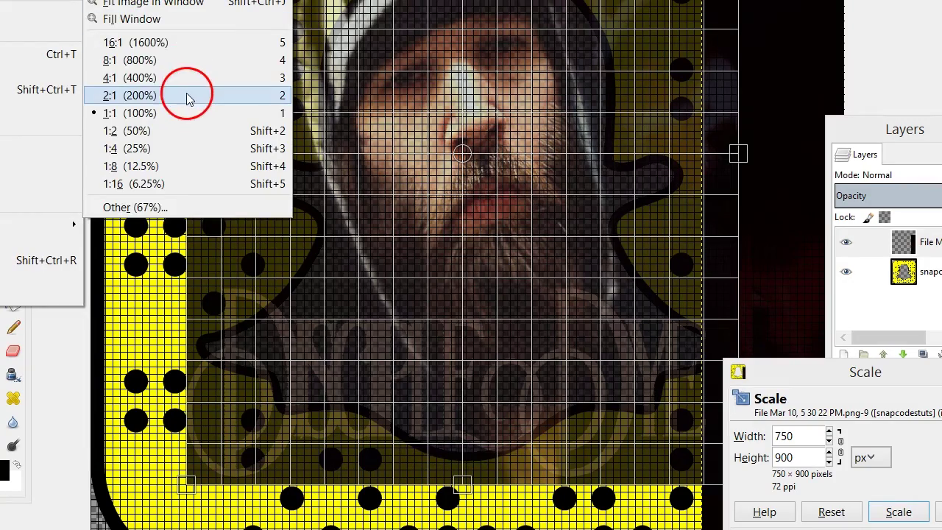
click(207, 129)
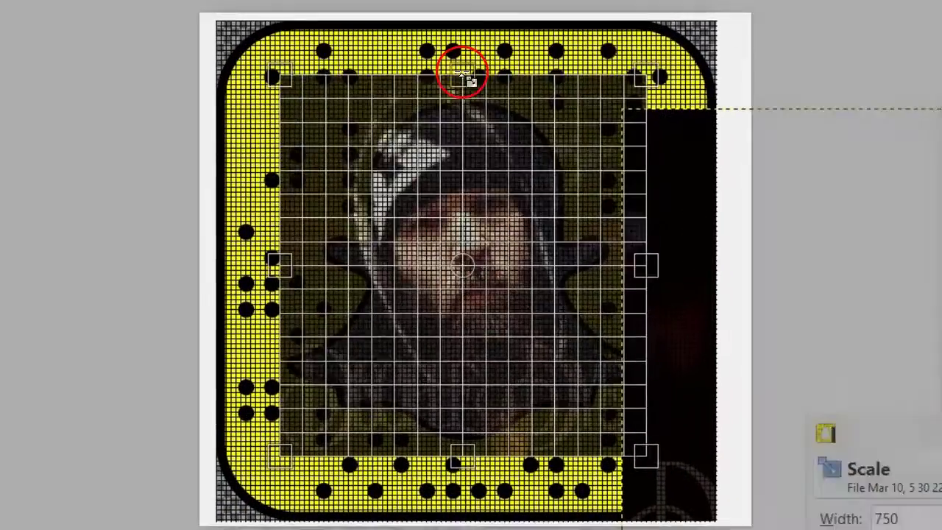
mouse_move(462, 76)
mouse_down()
mouse_move(473, 92)
mouse_move(470, 86)
mouse_up()
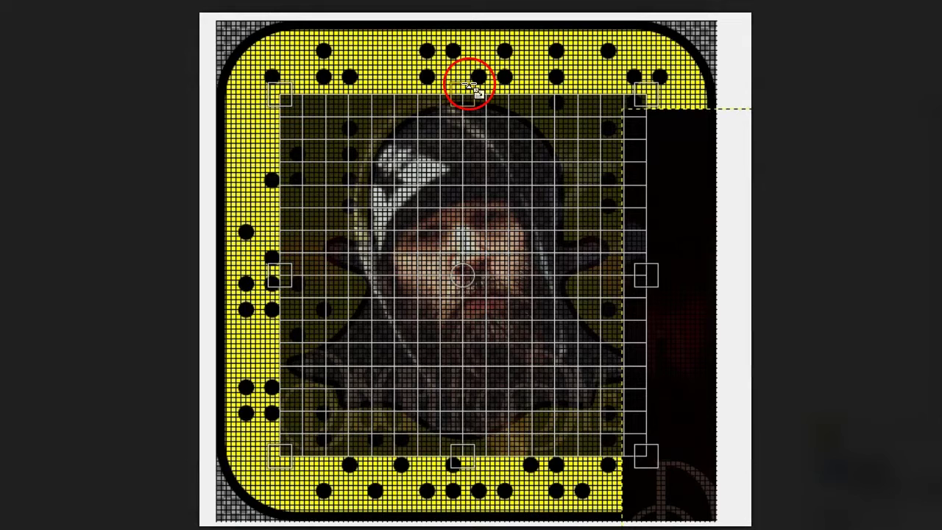
mouse_move(278, 274)
mouse_down()
mouse_move(300, 276)
mouse_move(283, 275)
mouse_up()
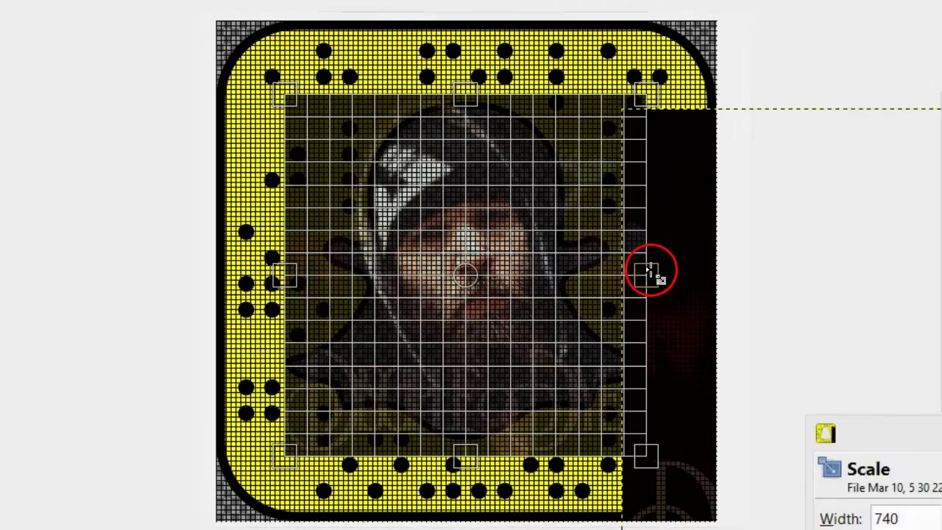
drag(652, 270, 638, 269)
mouse_move(465, 454)
mouse_down()
mouse_move(454, 385)
mouse_move(473, 448)
mouse_up()
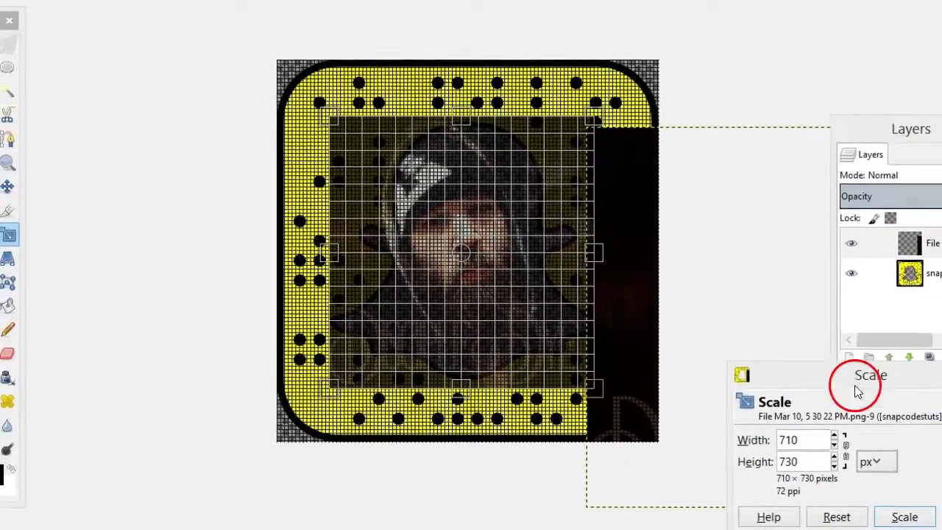
Apply the scaling to the photo layer at 710 × 730 pixels.
drag(857, 390, 654, 159)
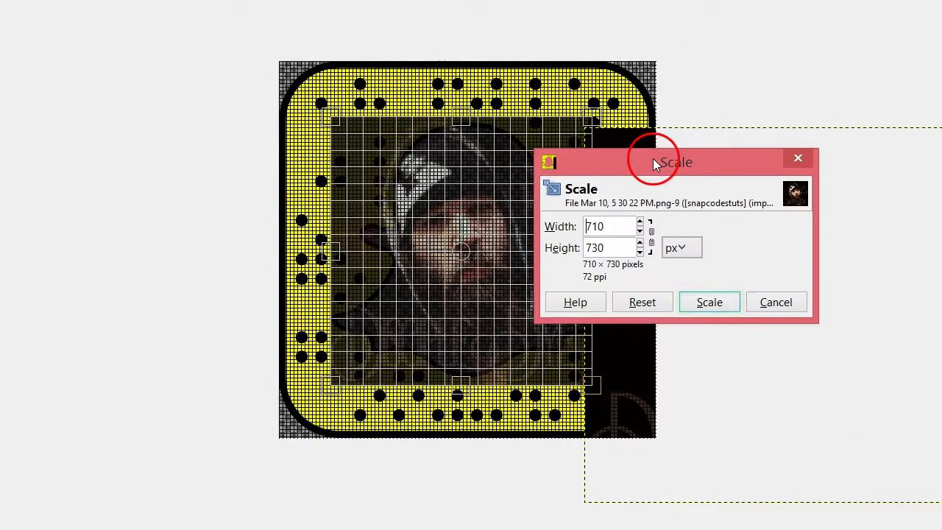
click(705, 303)
scroll(562, 213, up, 1)
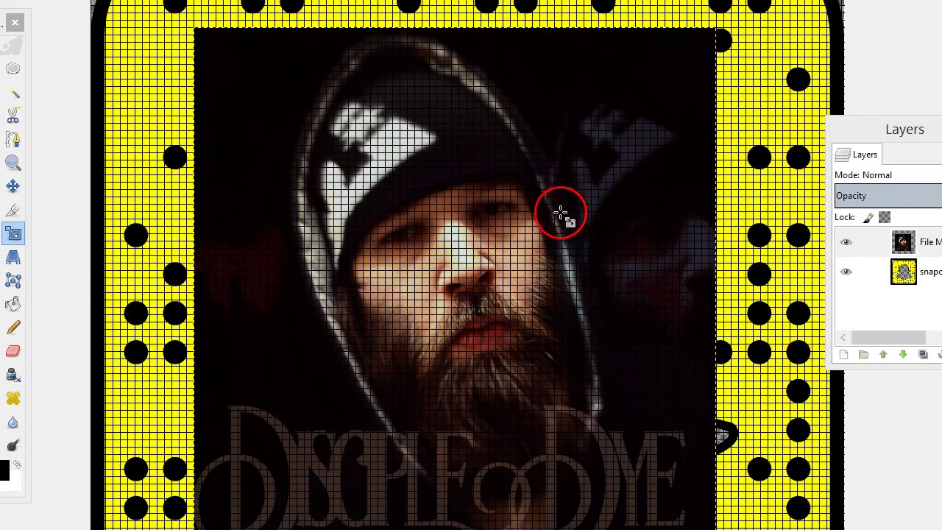
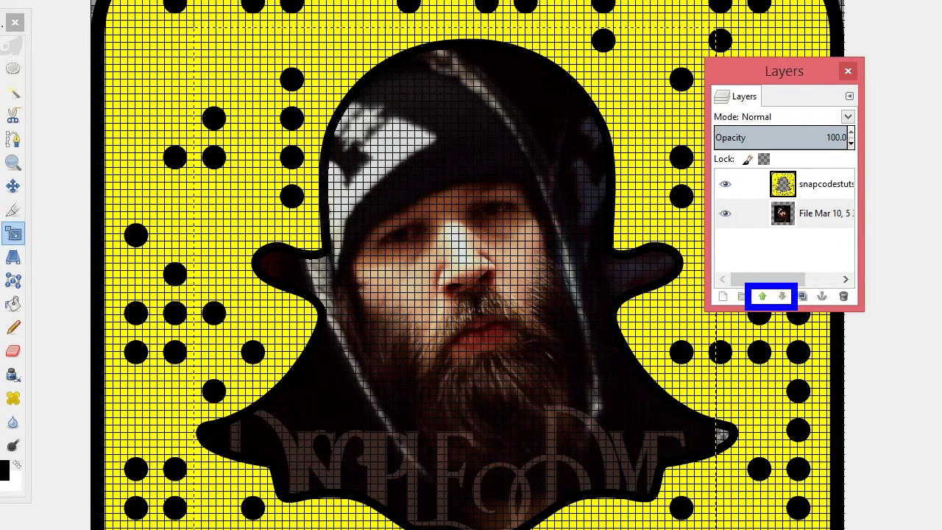
Raise the photo layer above the Snapcode layer and move the photo aside until the ghost is completely uncovered.
drag(2, 23, 101, 11)
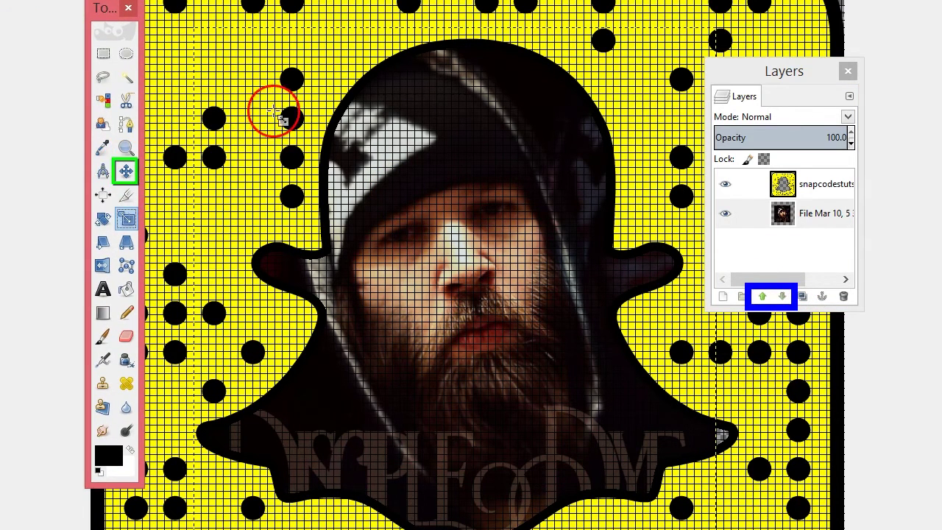
click(815, 217)
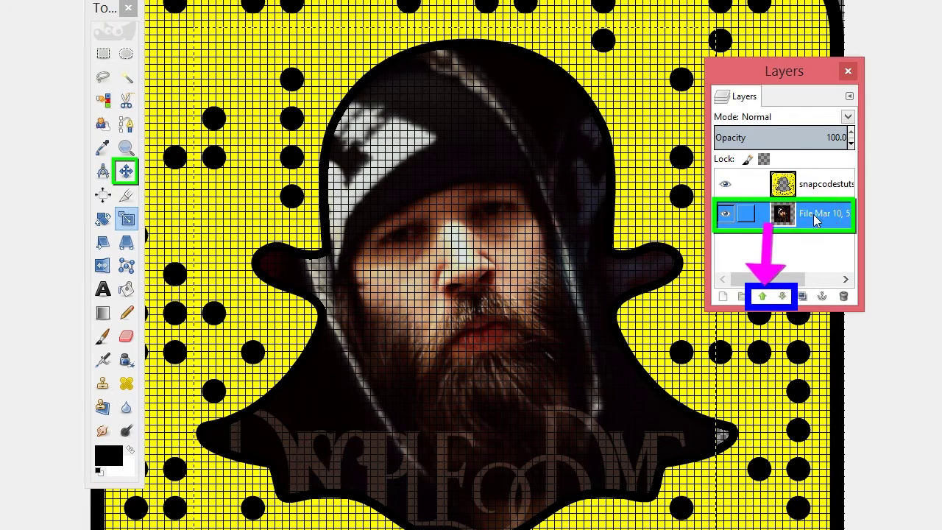
click(762, 297)
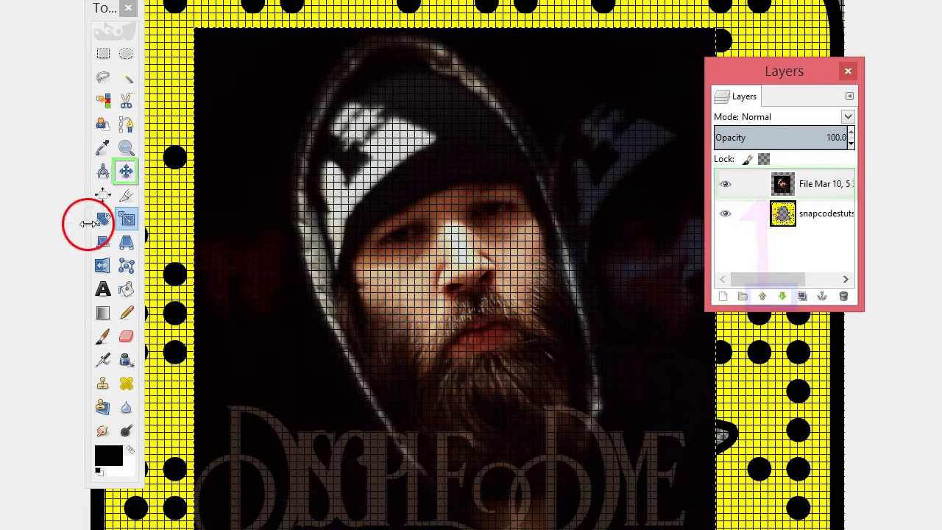
click(126, 171)
drag(332, 150, 851, 184)
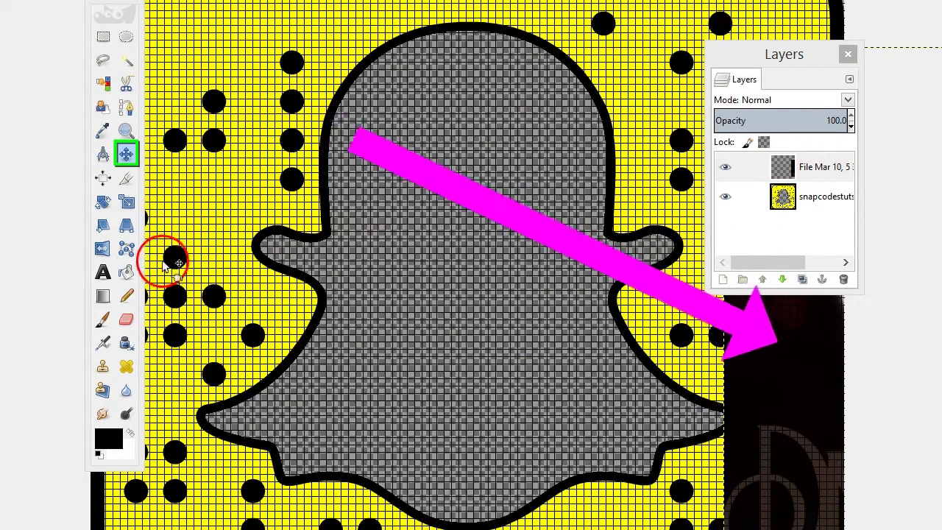
Start scaling the photo layer and position its preview over the ghost, keeping the Scale dialog clear of the image.
click(126, 205)
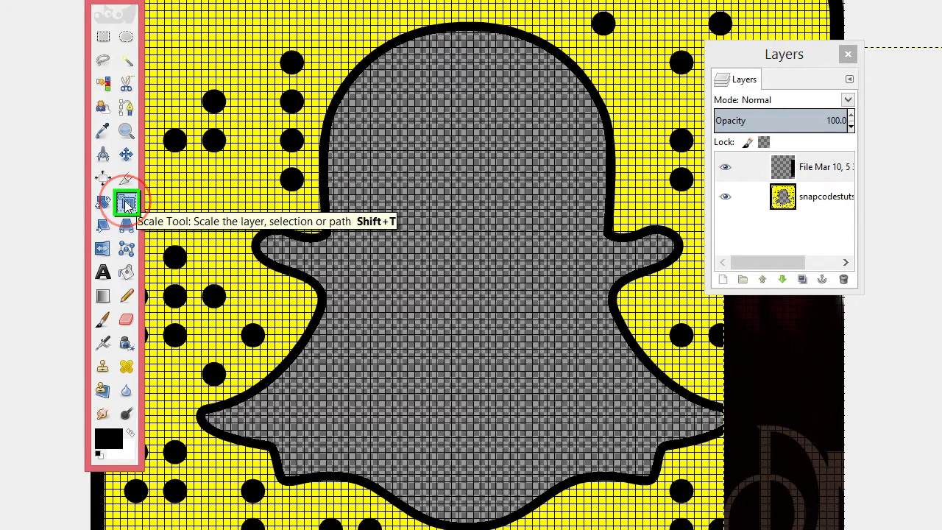
click(772, 368)
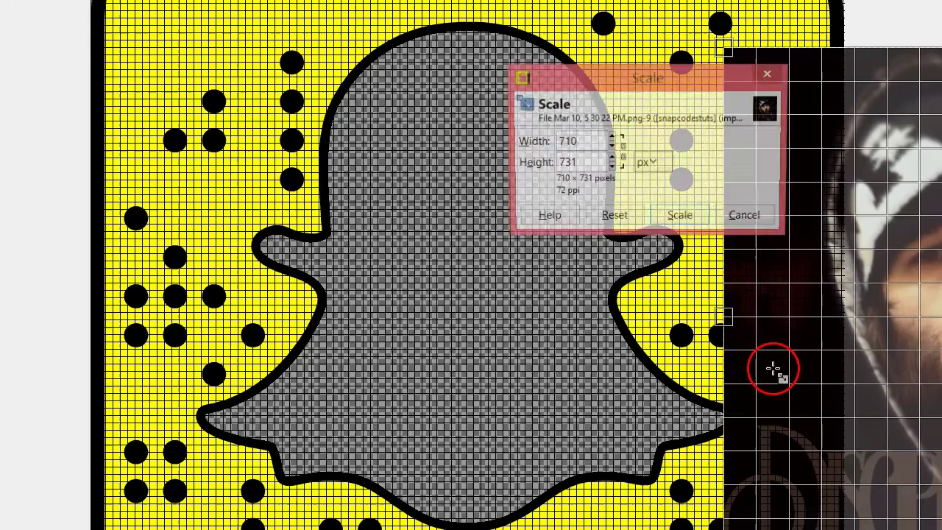
mouse_move(771, 368)
mouse_down()
mouse_move(721, 325)
mouse_move(714, 336)
mouse_move(488, 311)
mouse_move(448, 261)
mouse_move(449, 269)
mouse_up()
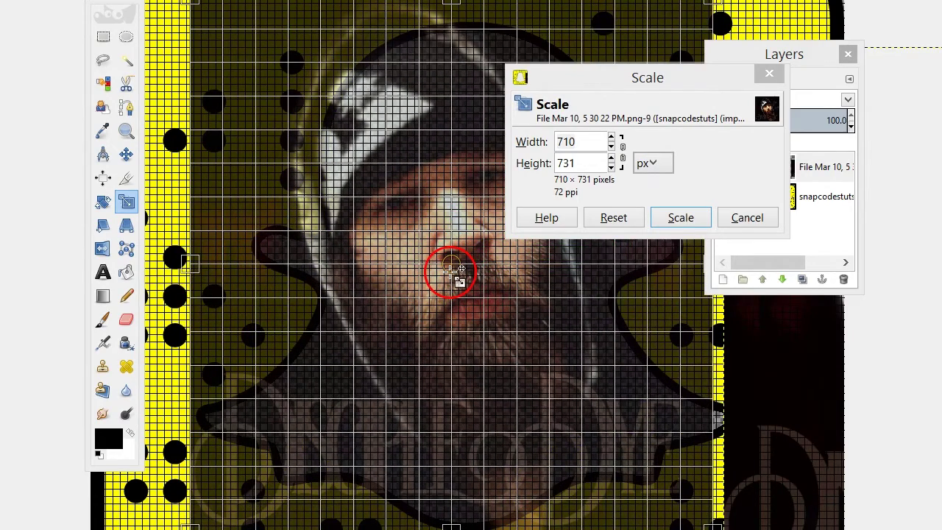
drag(652, 78, 883, 92)
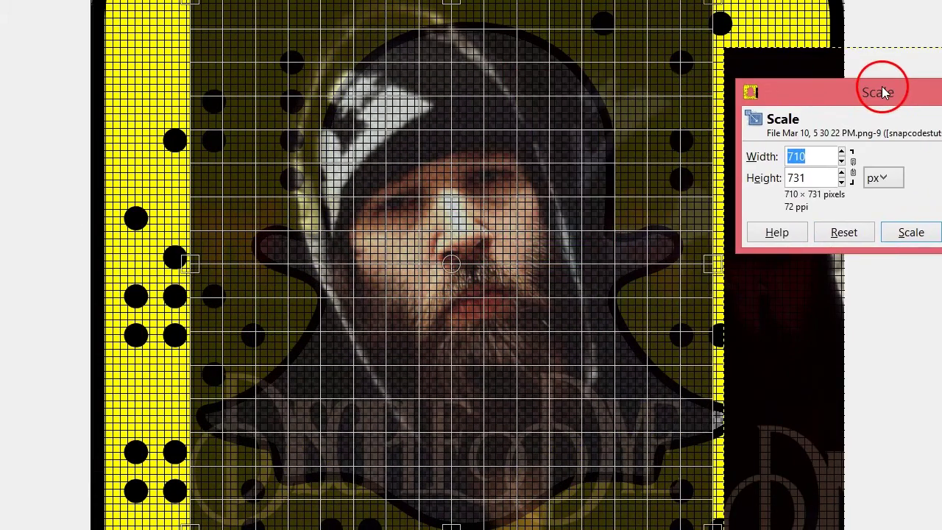
Widen the scale preview and shorten it from above and below to 730 × 670 pixels around the ghost.
drag(717, 265, 729, 267)
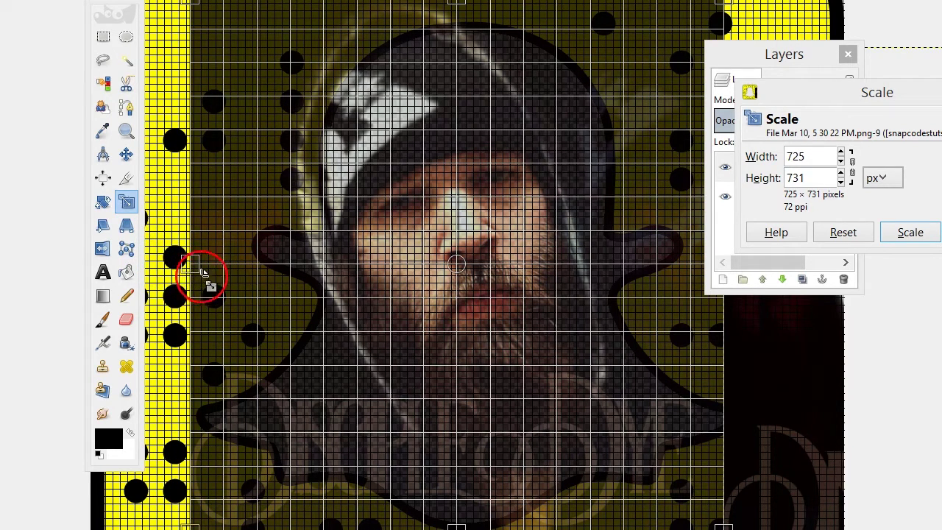
mouse_move(189, 265)
mouse_down()
mouse_move(178, 262)
mouse_move(186, 270)
mouse_up()
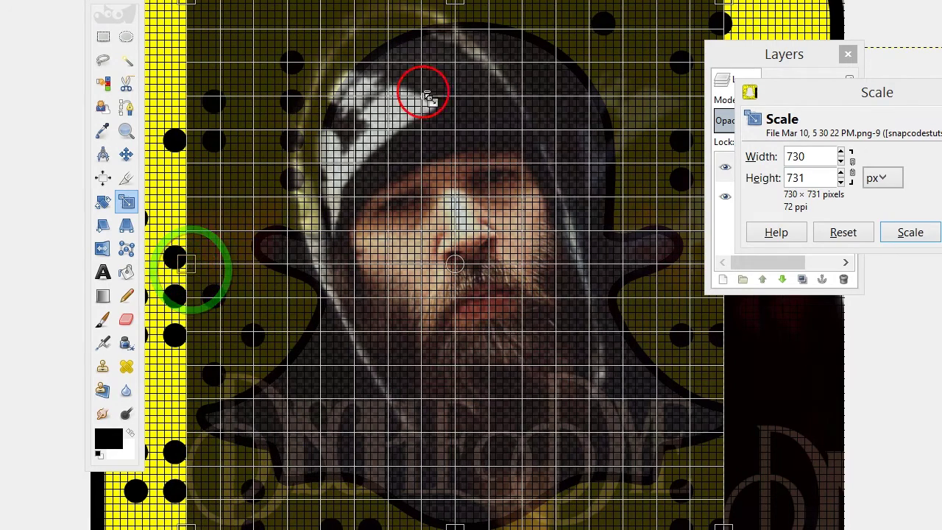
drag(329, 349, 329, 375)
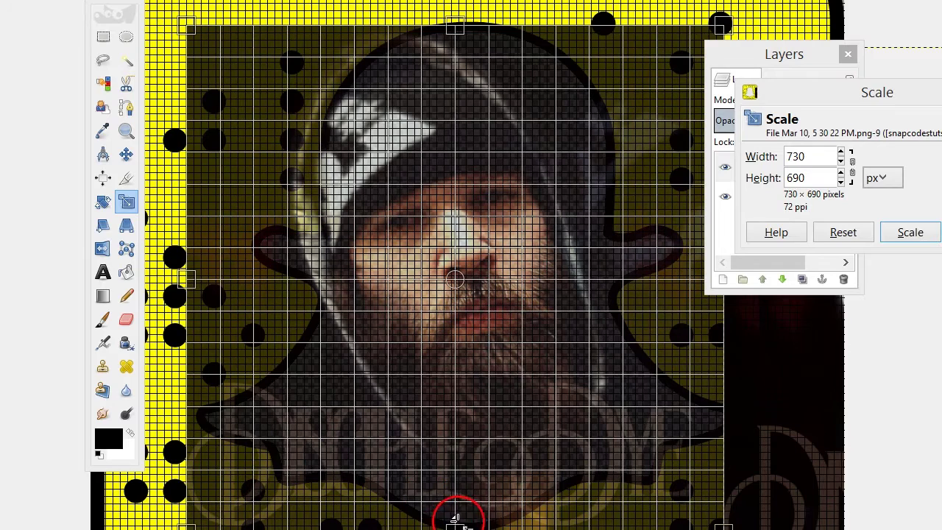
drag(457, 524, 455, 515)
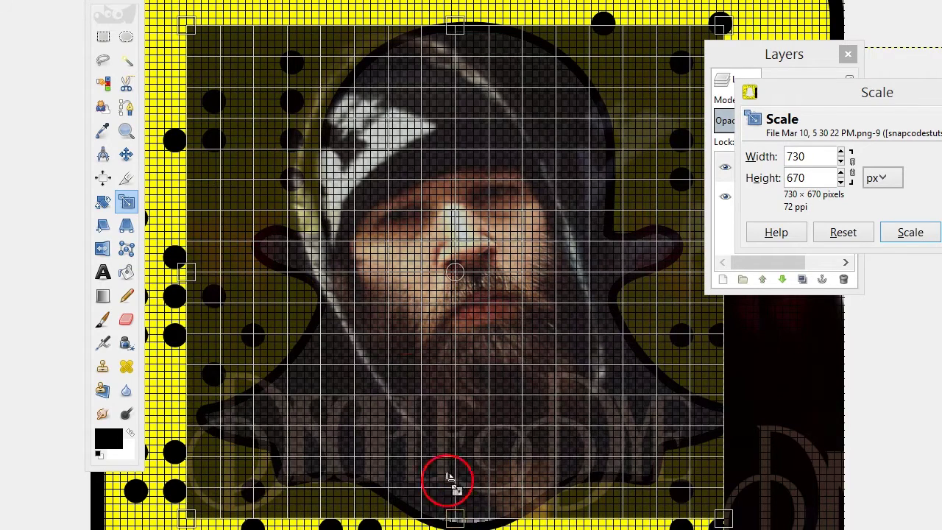
Pull the preview's side and bottom edges inward to reduce the photo to 660 × 640 pixels.
drag(190, 271, 211, 261)
drag(841, 53, 925, 62)
mouse_move(721, 268)
mouse_down()
mouse_move(706, 263)
mouse_move(717, 269)
mouse_up()
click(472, 507)
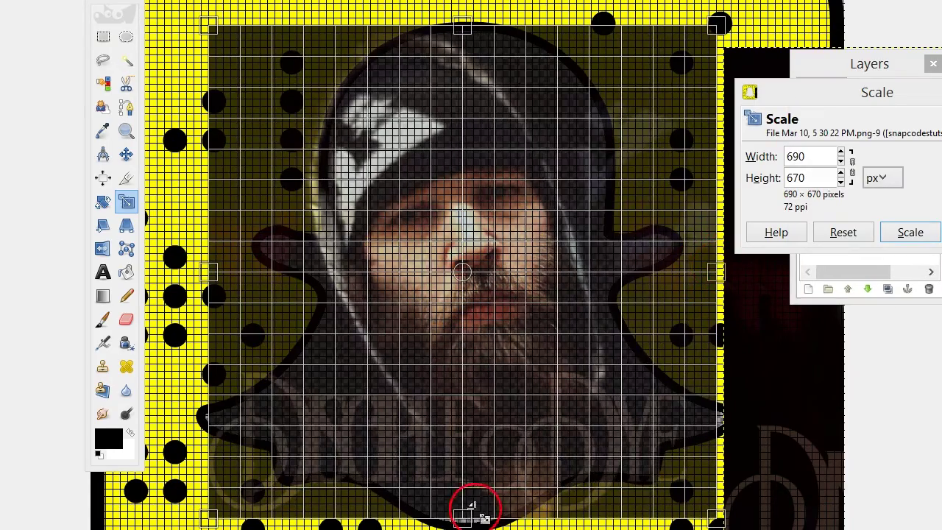
drag(471, 508, 472, 504)
drag(212, 270, 237, 264)
drag(458, 506, 458, 500)
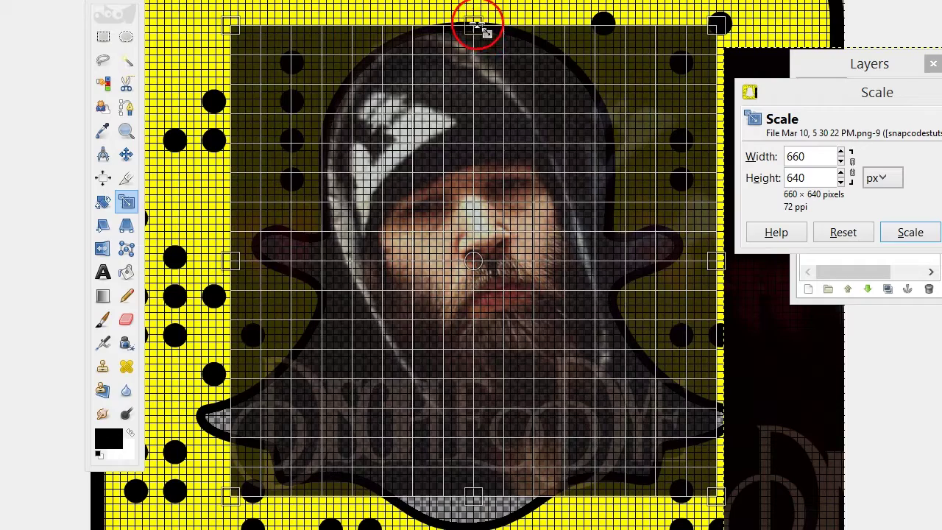
Extend the preview's side and top edges slightly to 680 × 650 pixels and apply the scaling.
drag(719, 261, 723, 263)
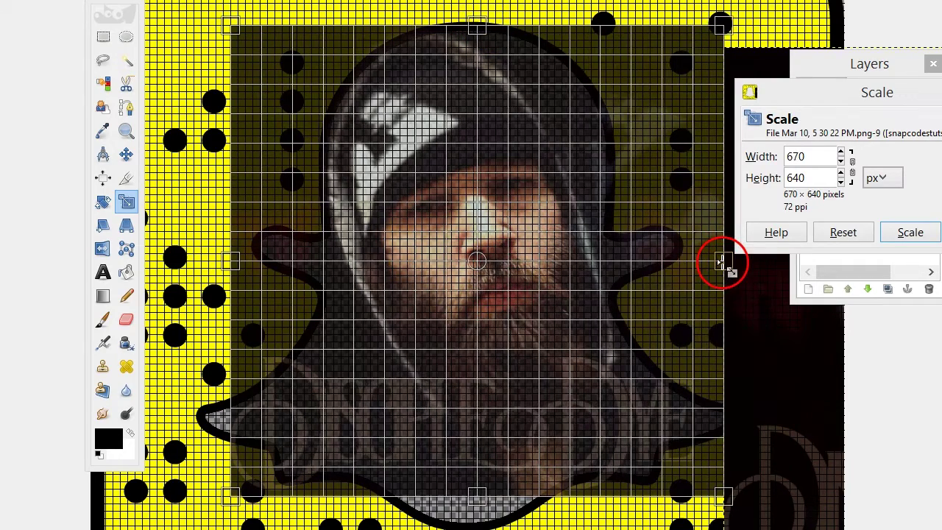
drag(236, 265, 231, 261)
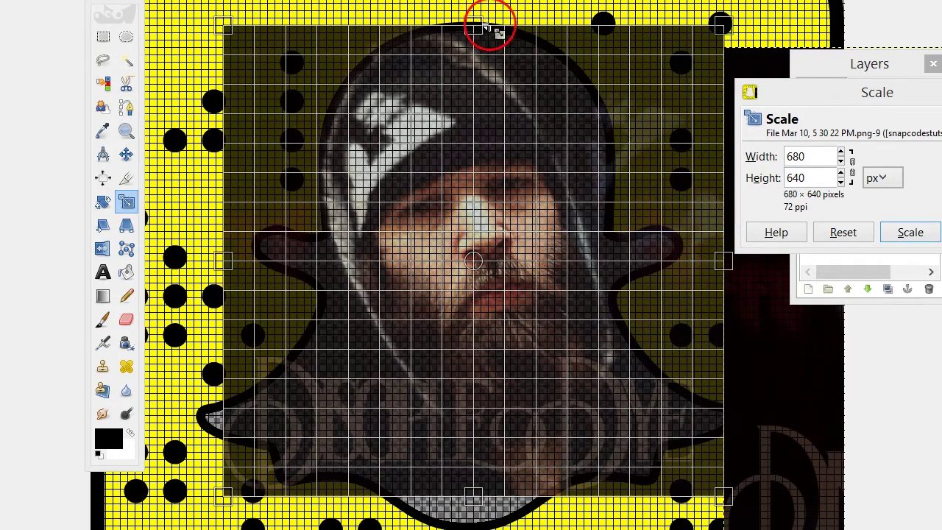
drag(475, 27, 475, 20)
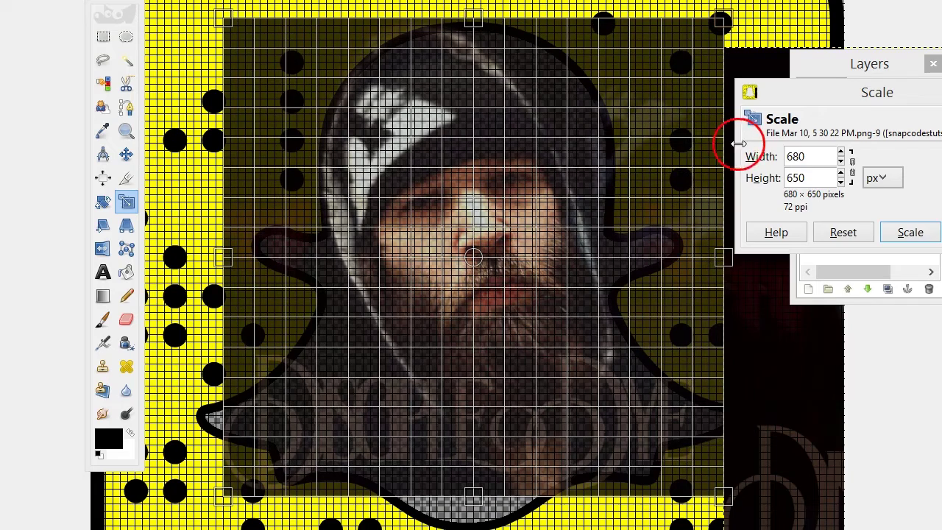
click(908, 232)
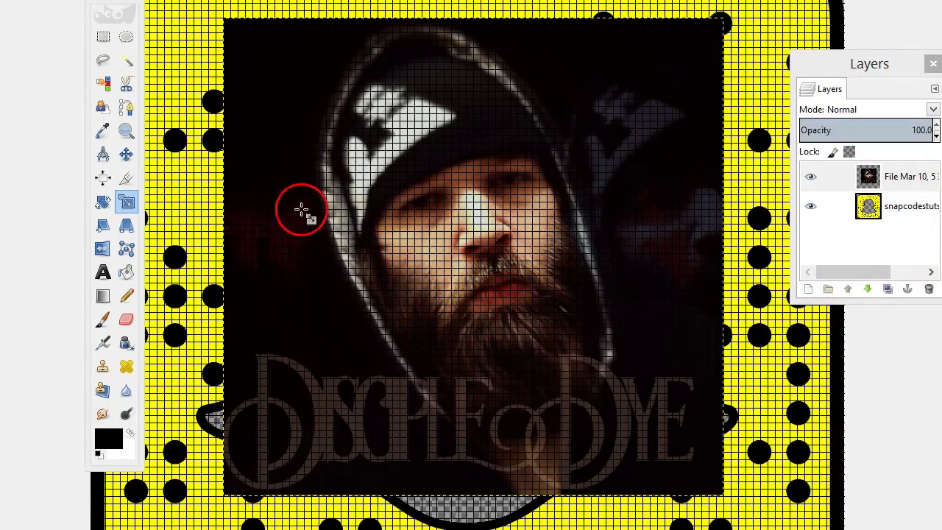
Lower the photo layer beneath the Snapcode layer so the photo sits inside the ghost outline.
click(126, 154)
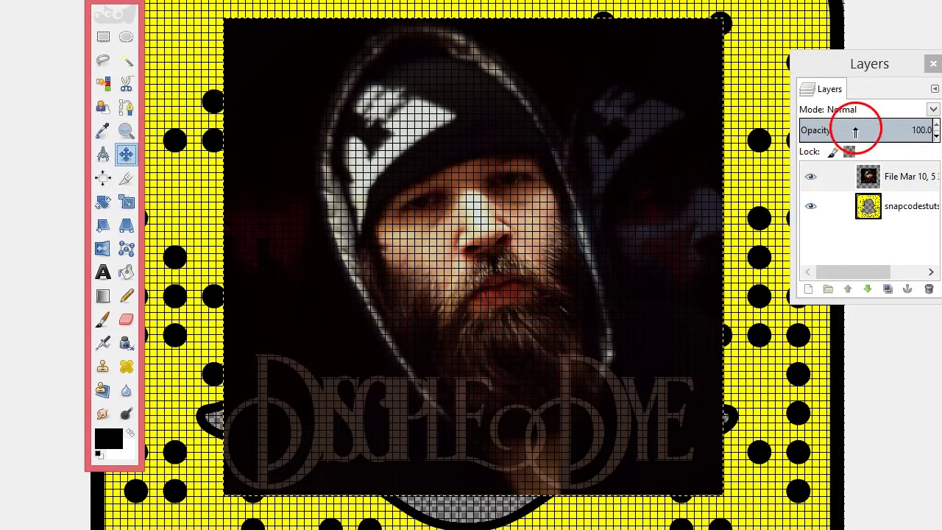
click(897, 181)
drag(900, 59, 818, 74)
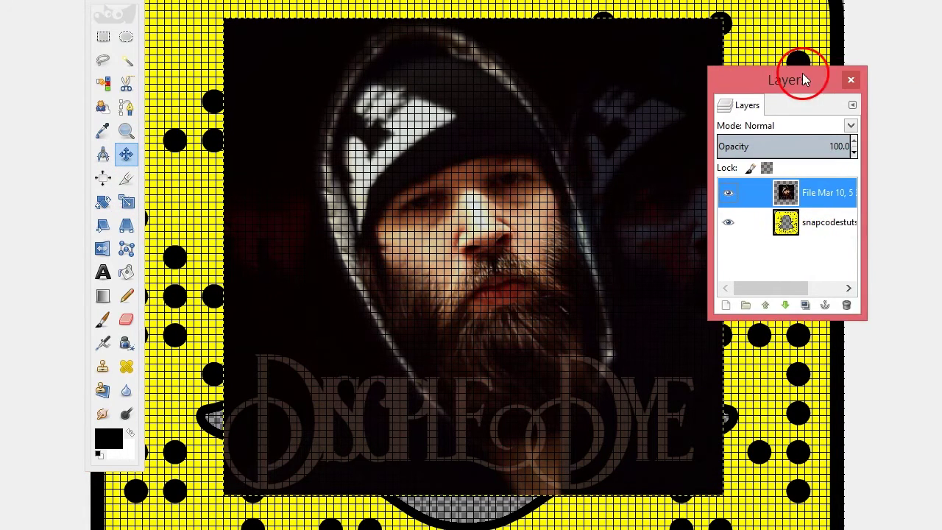
click(786, 305)
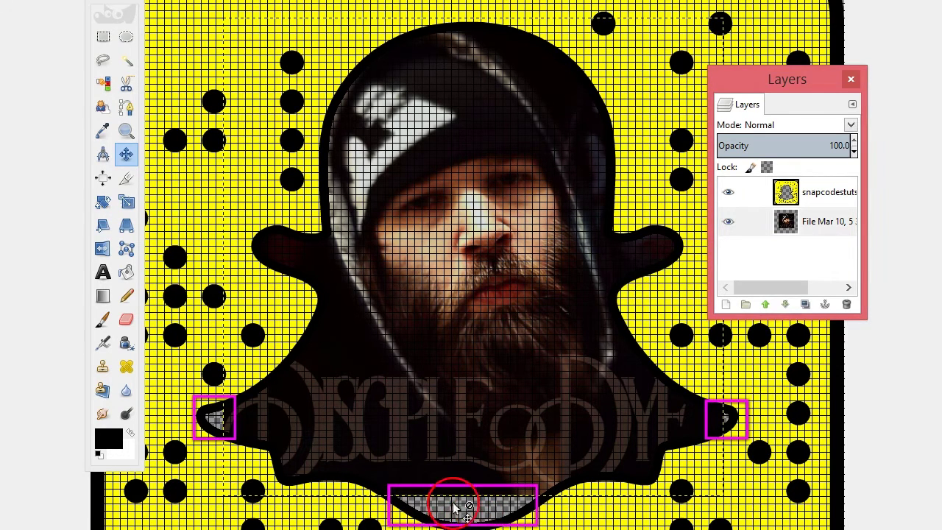
Hide the grid over the image.
right_click(234, 123)
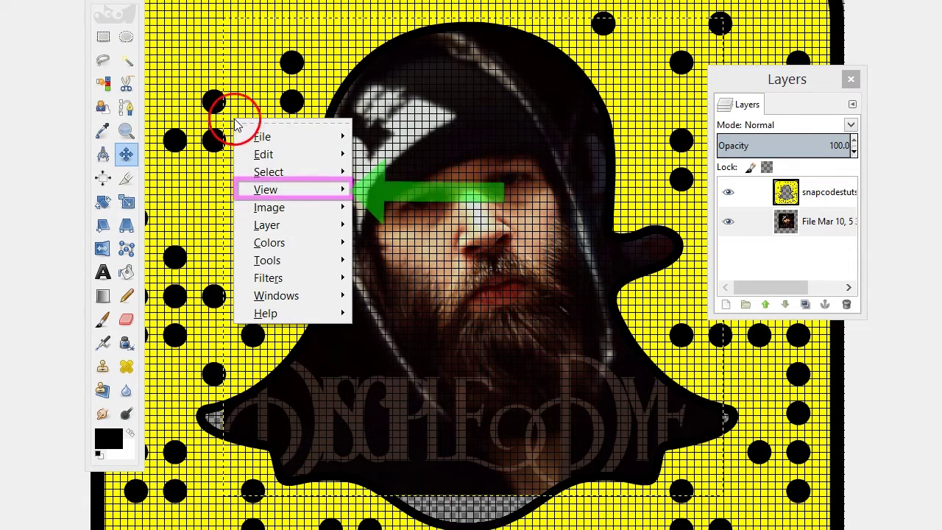
mouse_move(307, 193)
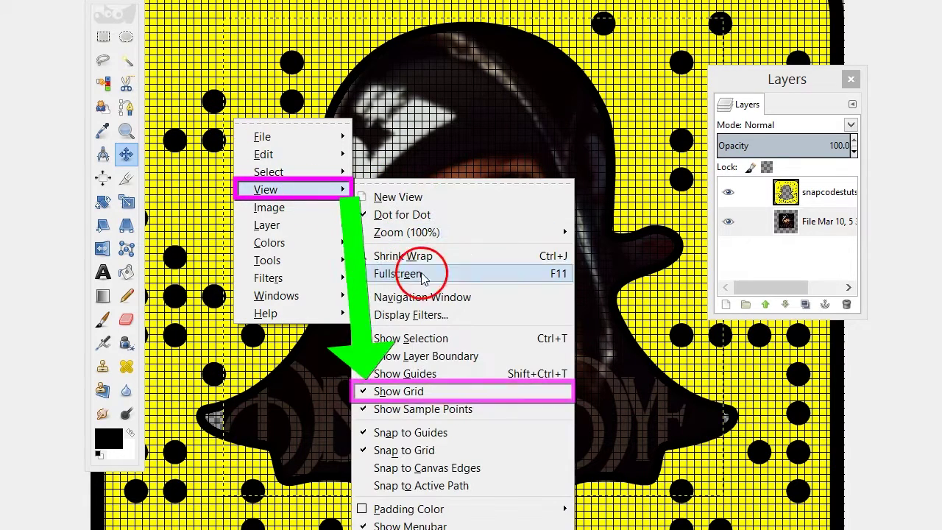
click(431, 392)
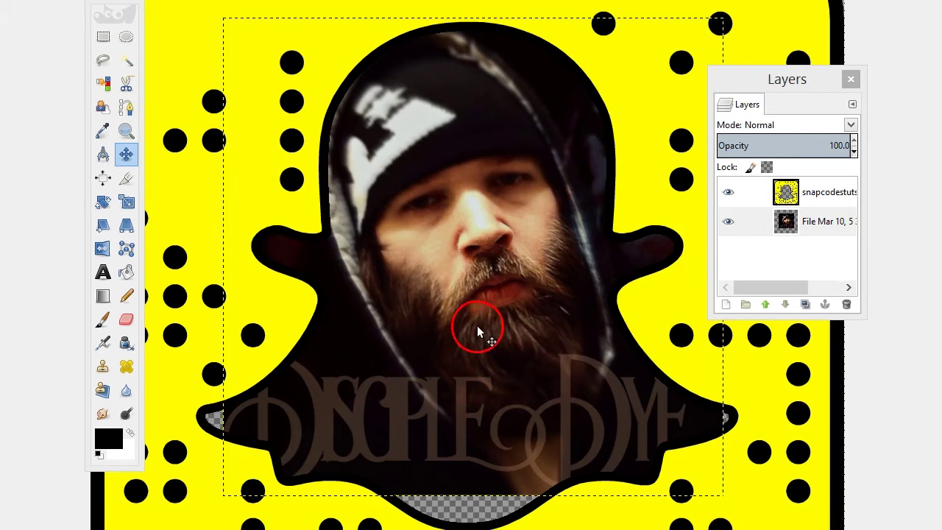
Raise the photo layer above the Snapcode layer and align its center horizontally with the Align tool, relative to First item.
click(111, 178)
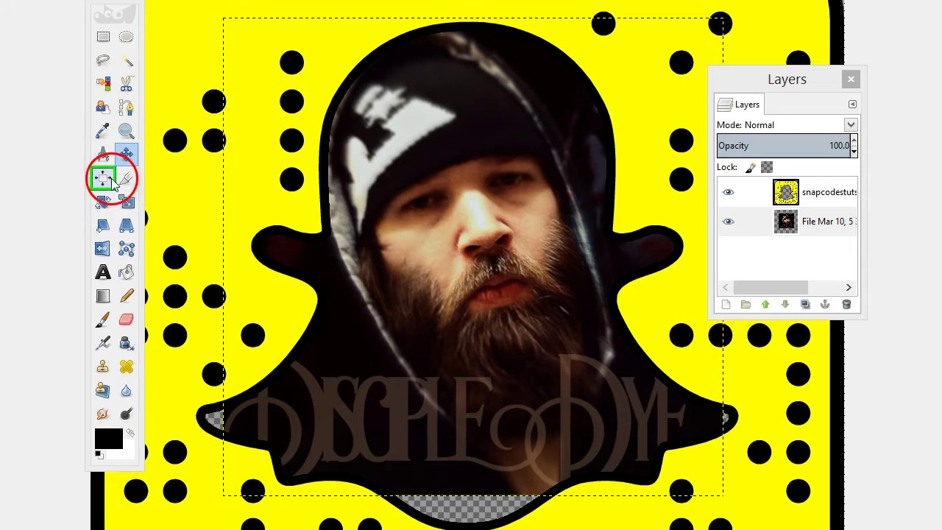
click(105, 184)
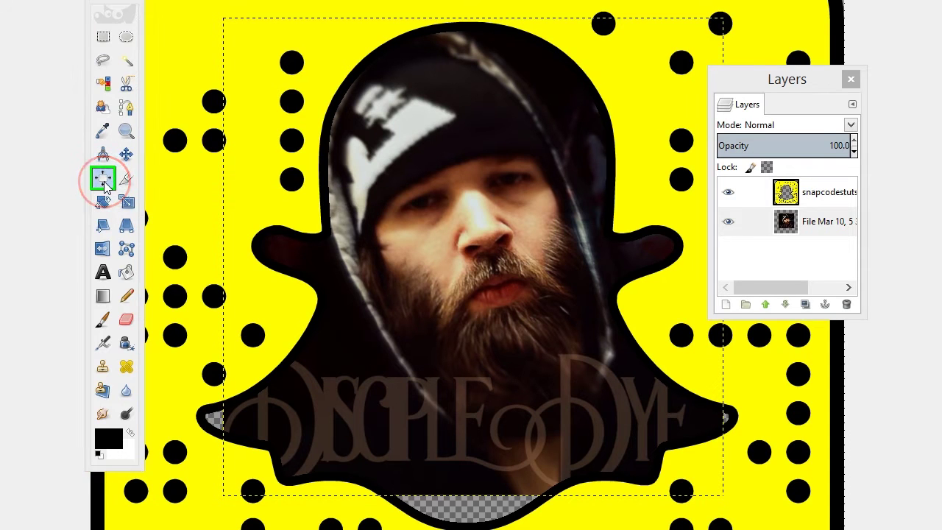
double_click(104, 184)
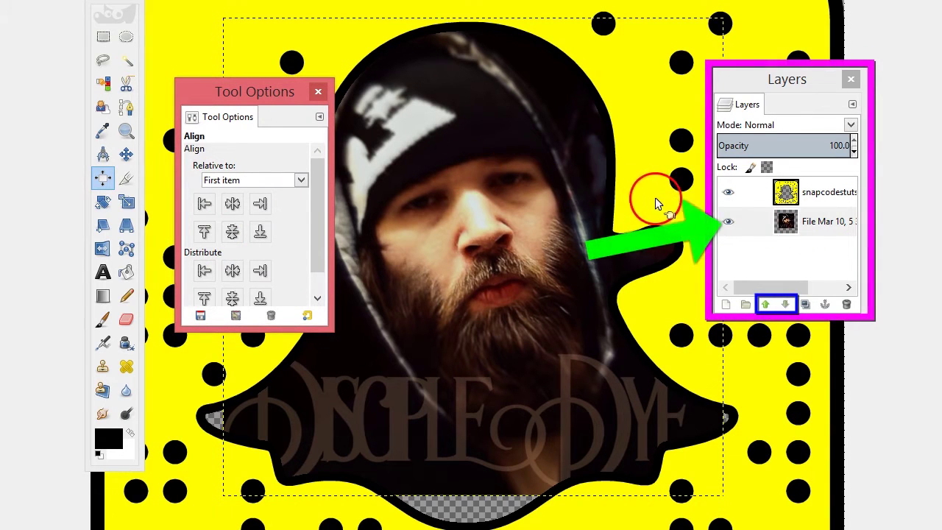
click(800, 220)
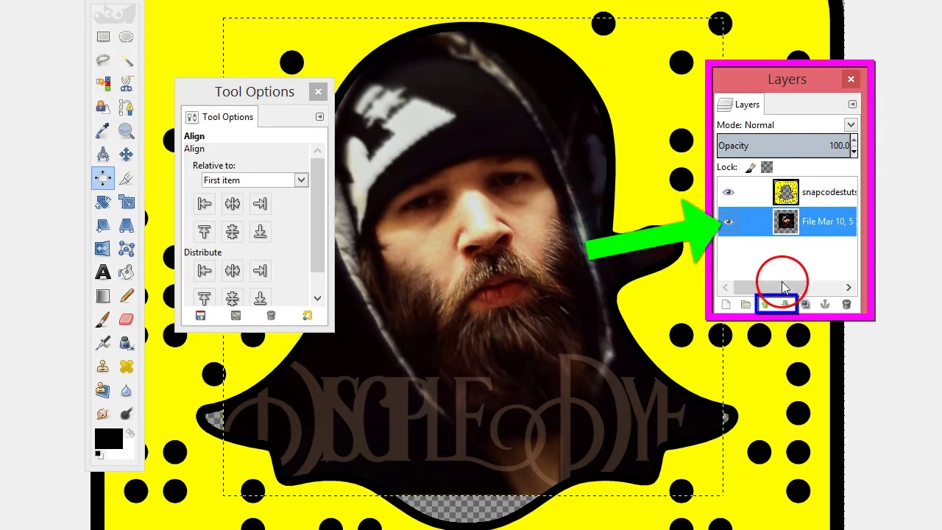
click(766, 304)
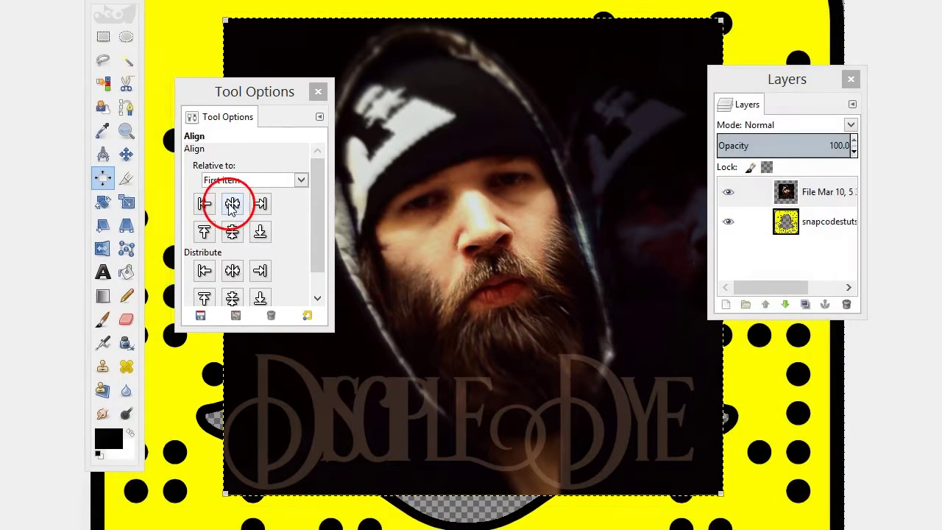
click(231, 205)
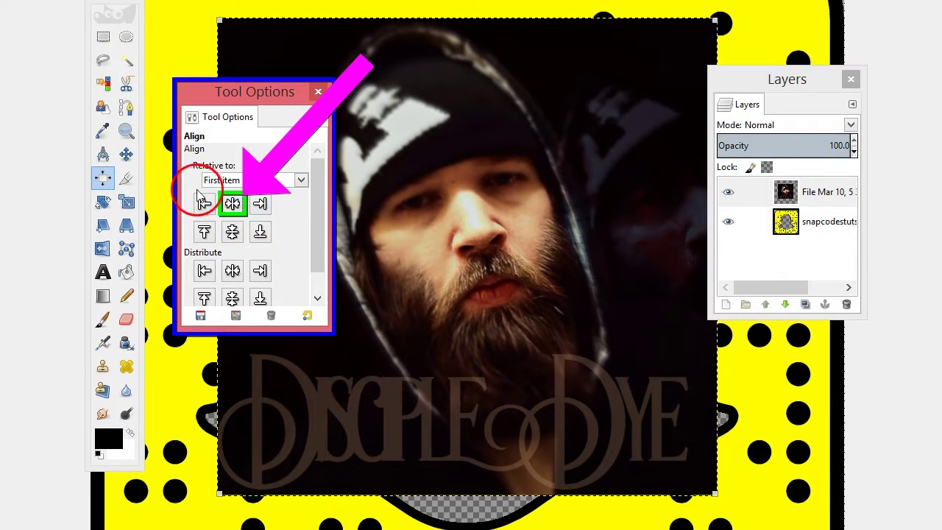
Close the alignment options and move the centered photo layer back below the Snapcode layer.
click(319, 92)
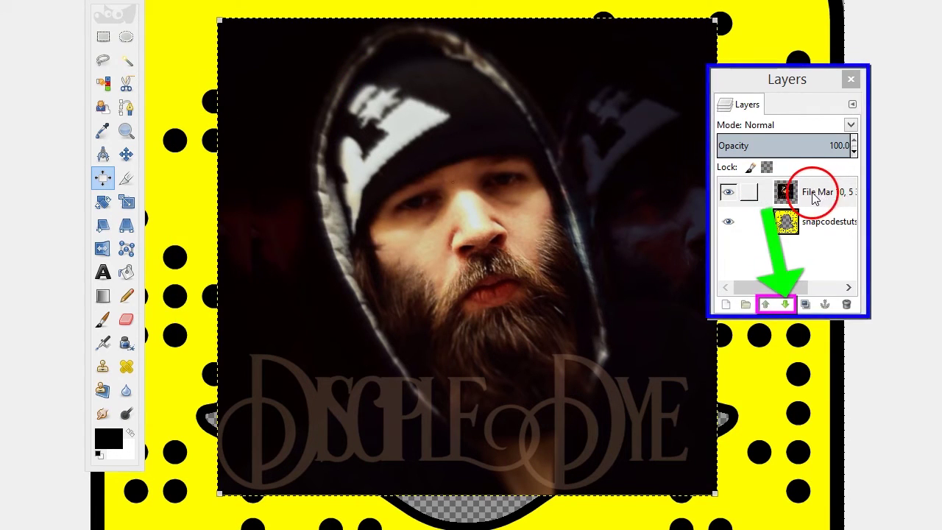
click(811, 193)
click(785, 304)
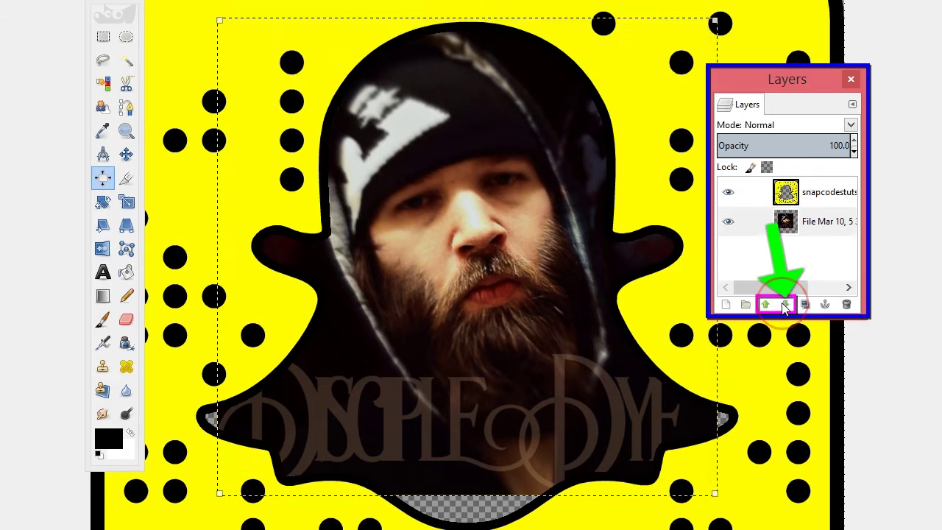
click(437, 480)
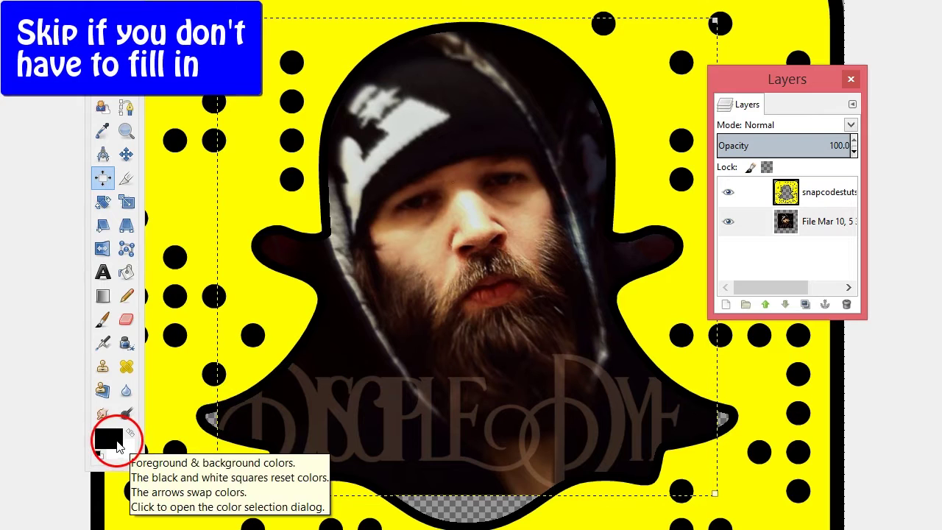
Set the foreground color to 080204 by sampling the dark photo area beside the lower gap, and add it to the color history.
right_click(333, 170)
mouse_move(422, 246)
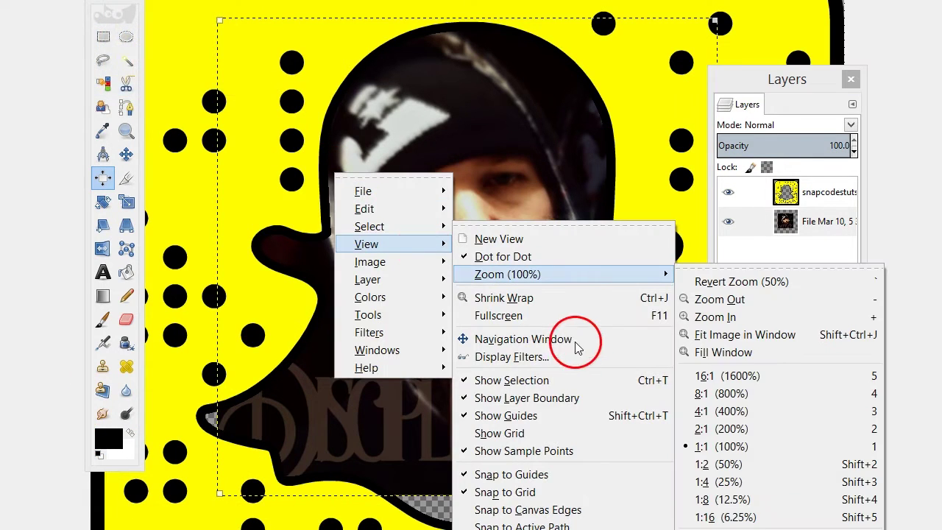
click(780, 429)
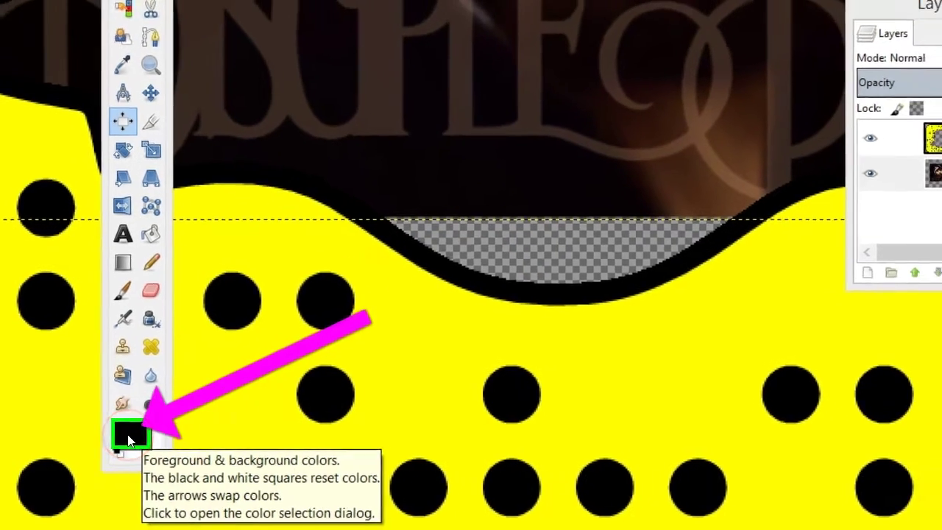
click(129, 438)
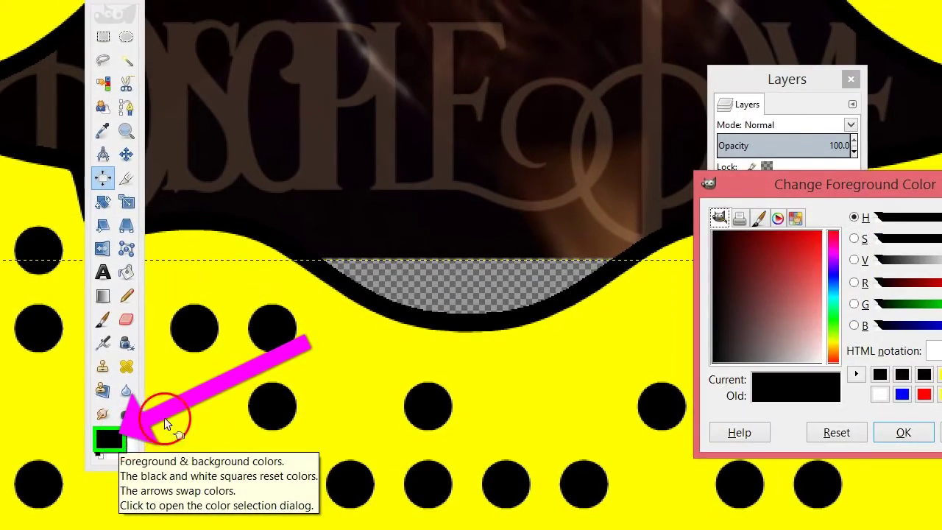
drag(847, 182, 578, 92)
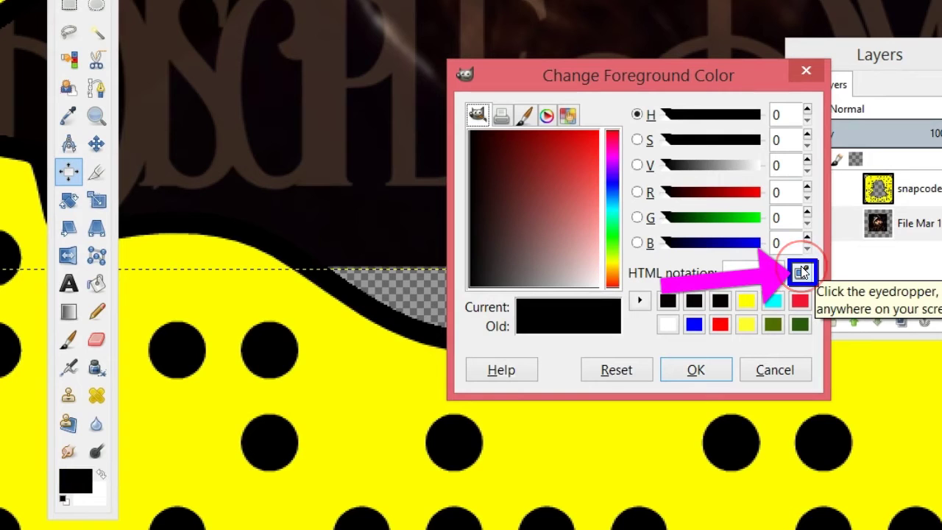
click(801, 272)
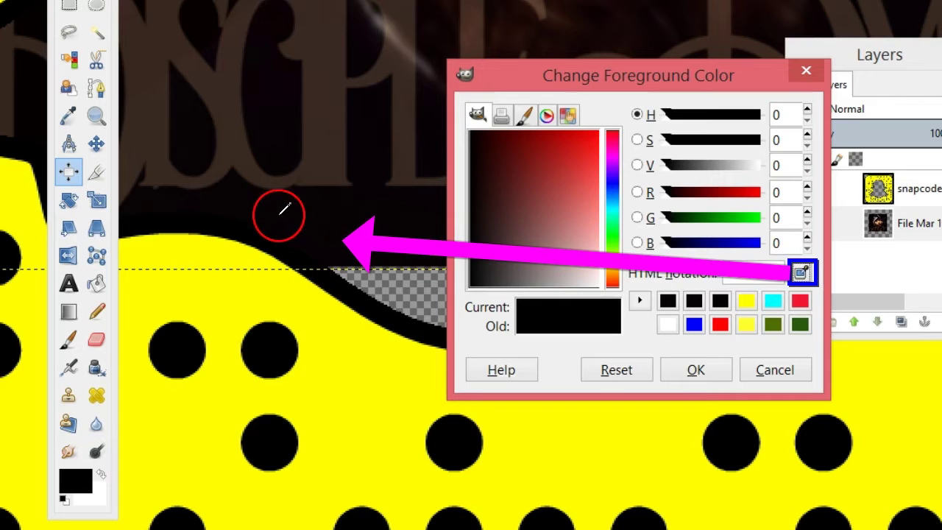
click(329, 227)
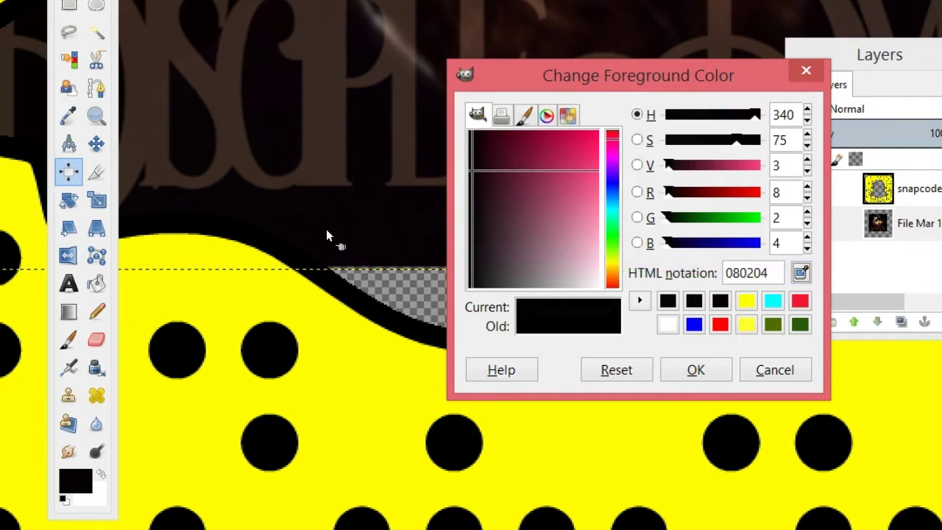
click(640, 301)
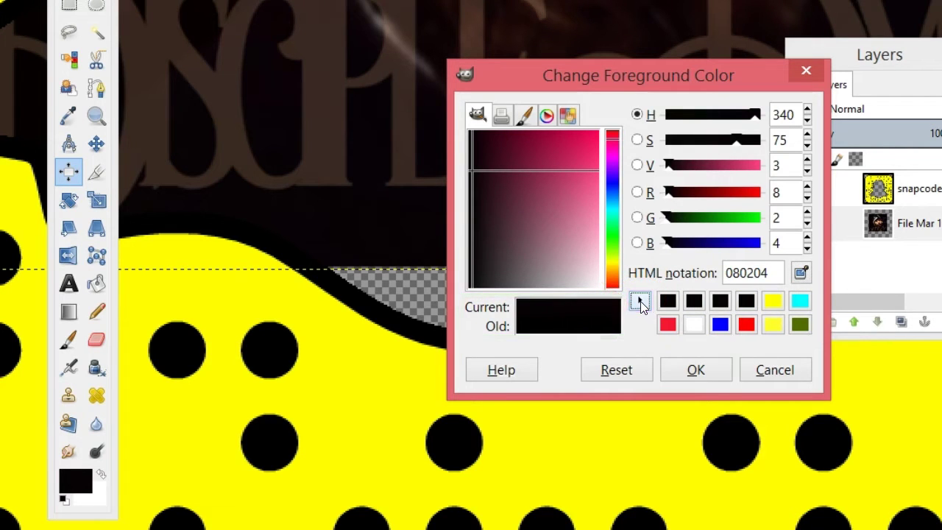
click(694, 371)
Save a copy of the image to the Desktop folder as snapcodestutss.xcf.
drag(104, 16, 145, 61)
click(18, 28)
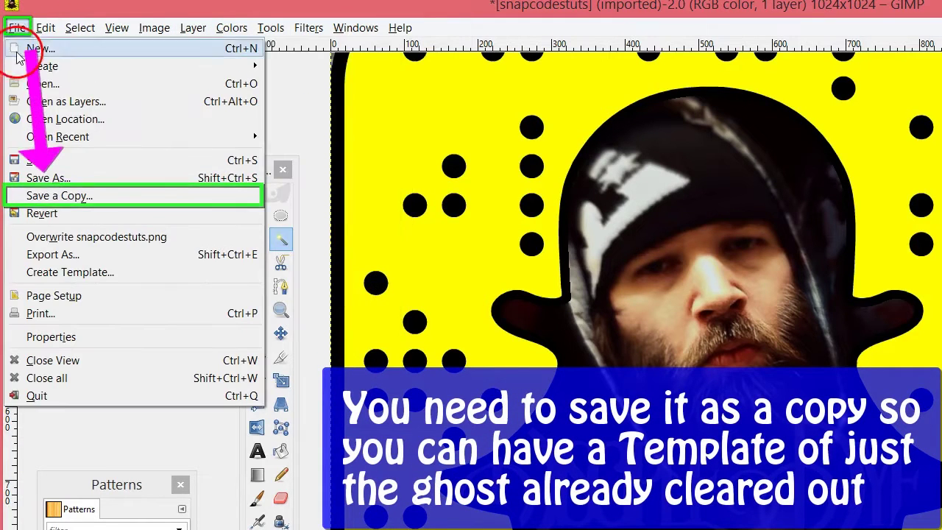
click(79, 197)
drag(780, 72, 487, 16)
click(423, 92)
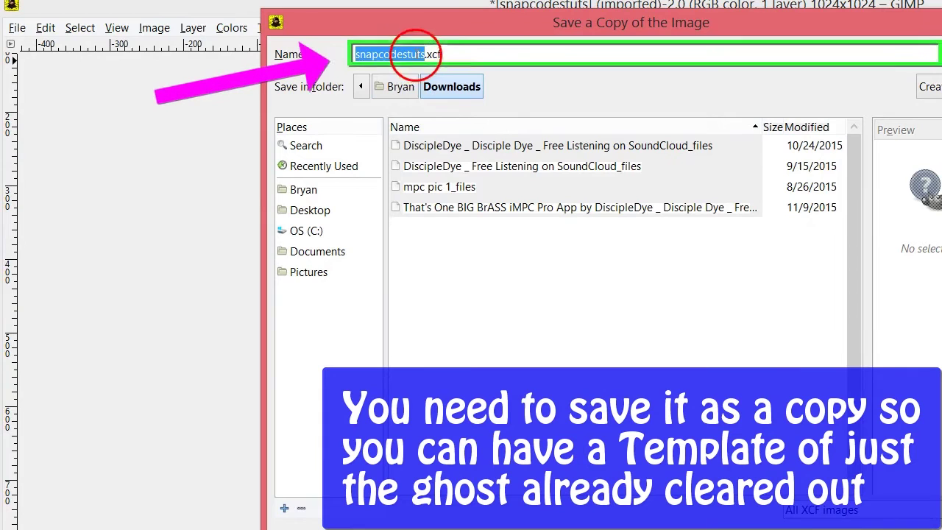
click(310, 210)
click(501, 67)
key(BackSpace)
key(BackSpace)
key(BackSpace)
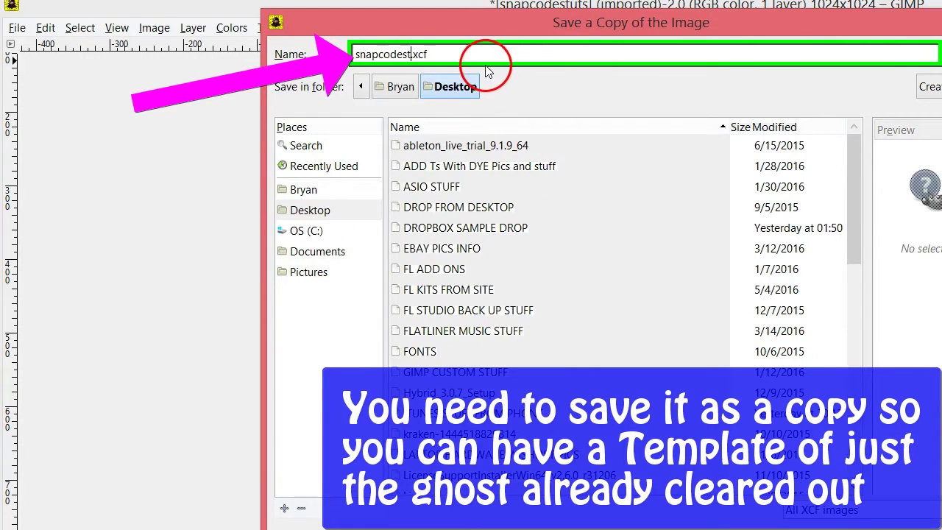
text(tutss)
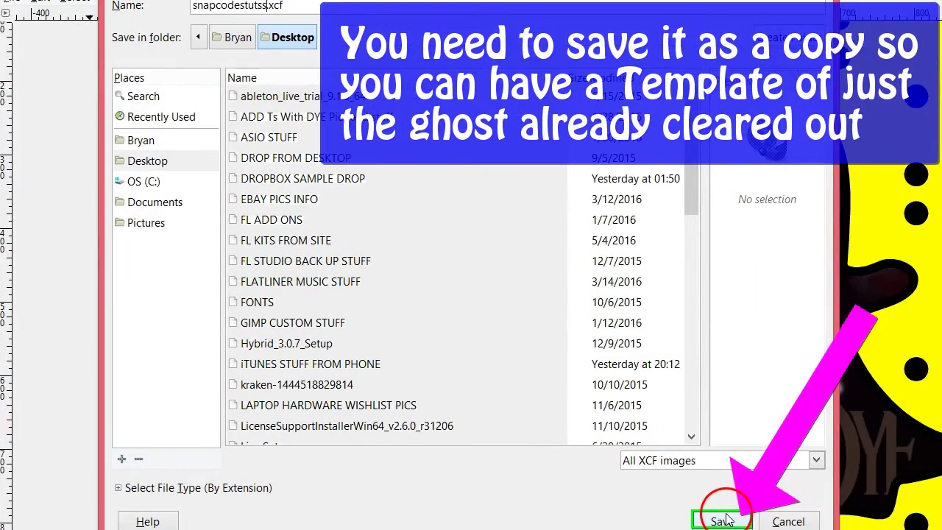
click(723, 521)
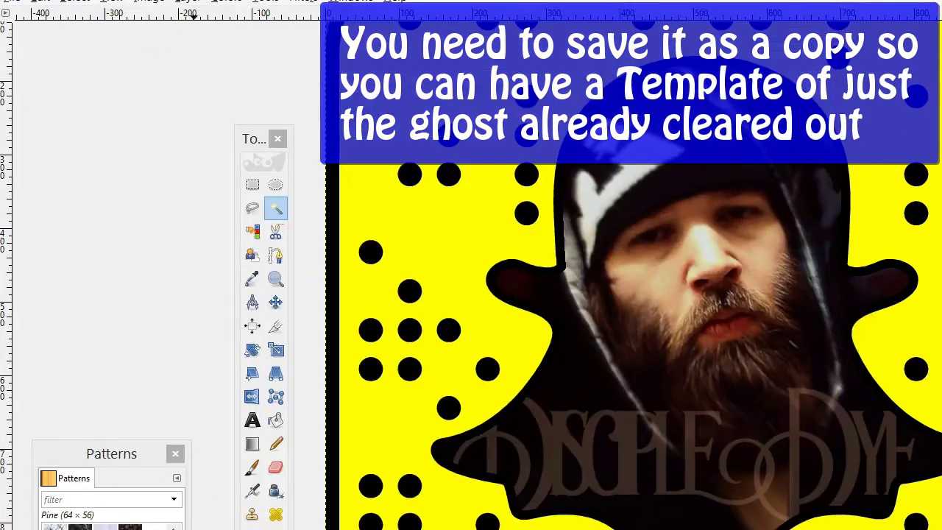
Merge the snapcodestuts layer down into the photo layer beneath it.
scroll(609, 338, up, 3)
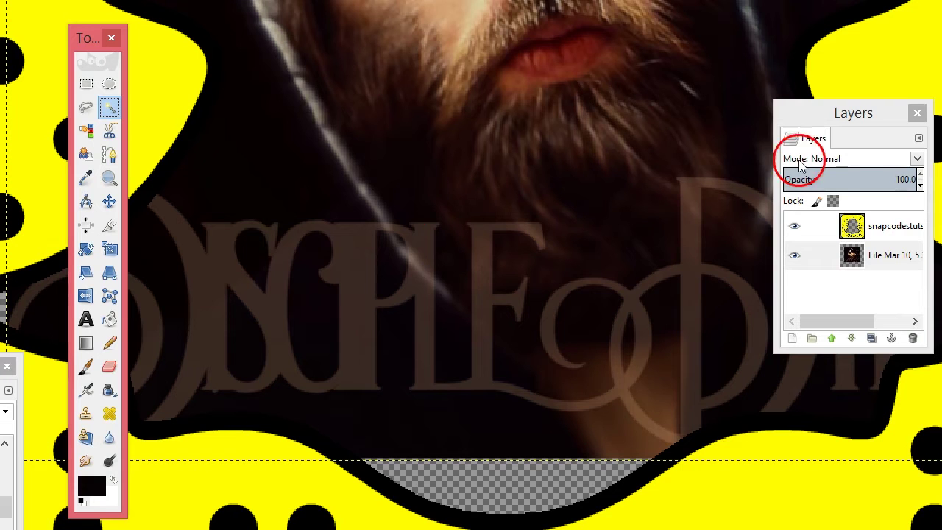
drag(856, 127, 570, 84)
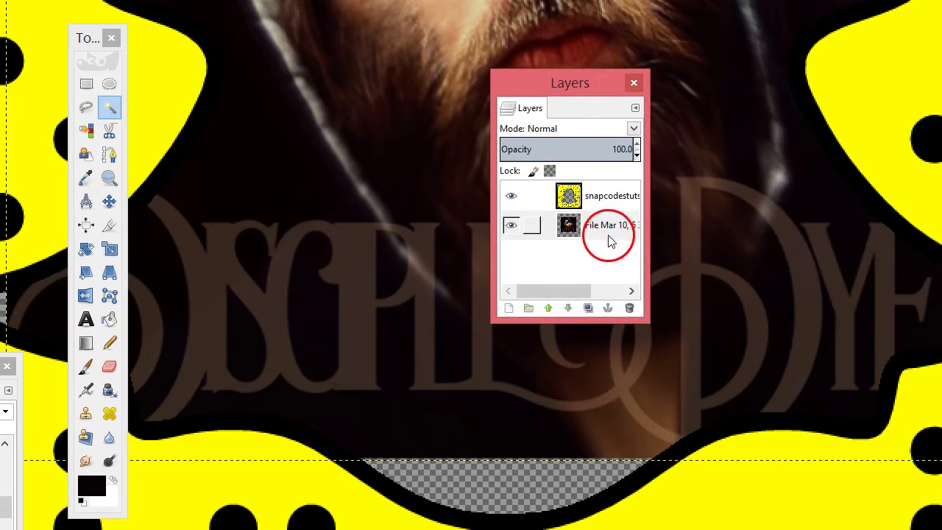
click(591, 199)
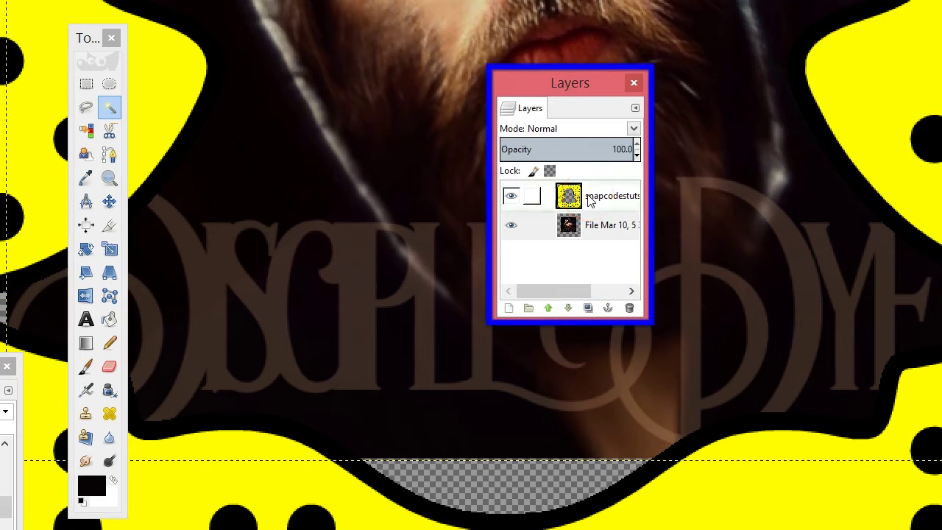
click(591, 198)
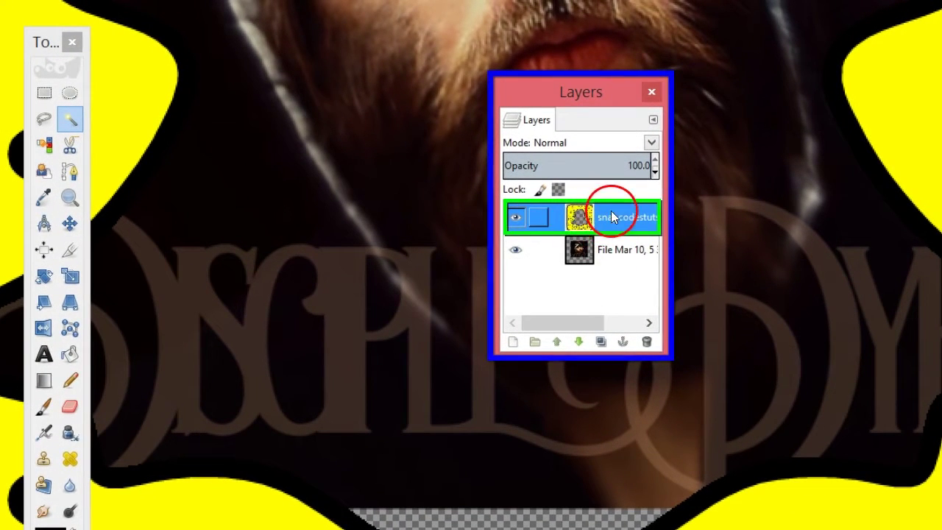
right_click(577, 215)
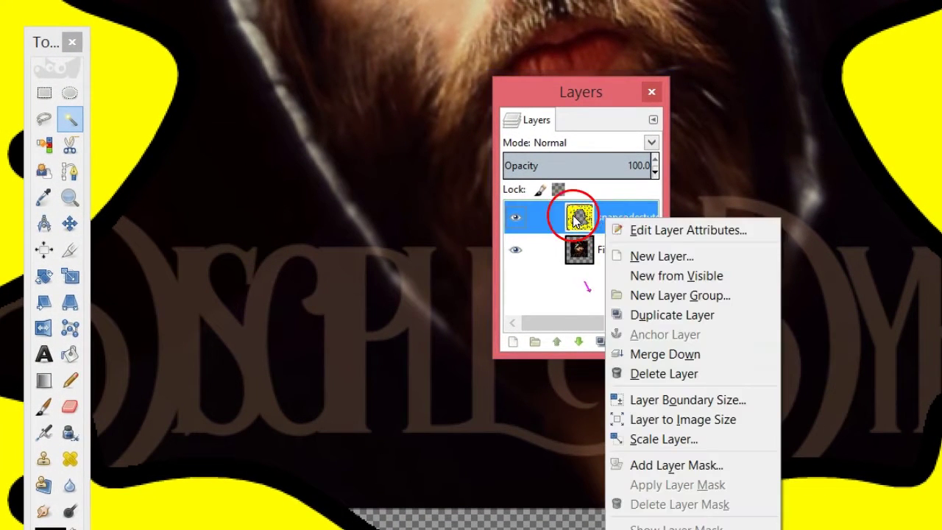
click(683, 355)
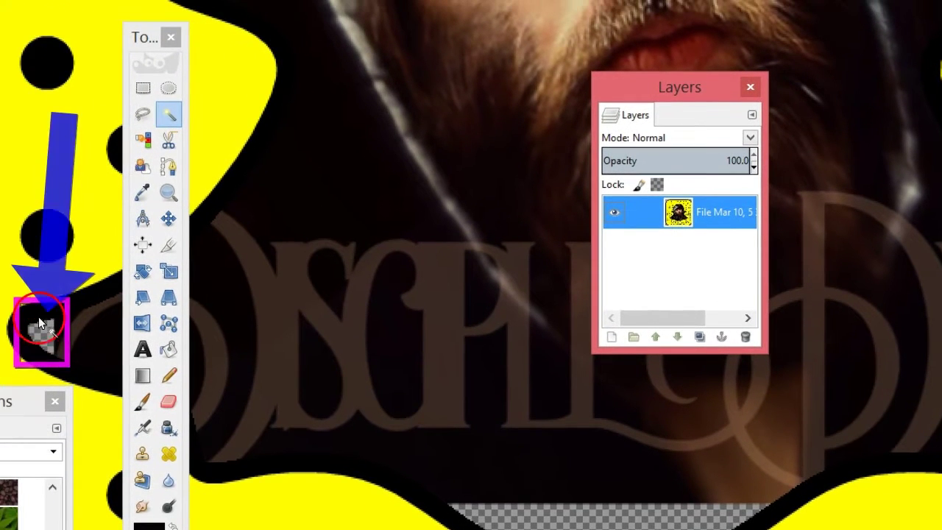
Select the transparent gap at the ghost's left tip with the Fuzzy Select tool.
drag(144, 37, 284, 49)
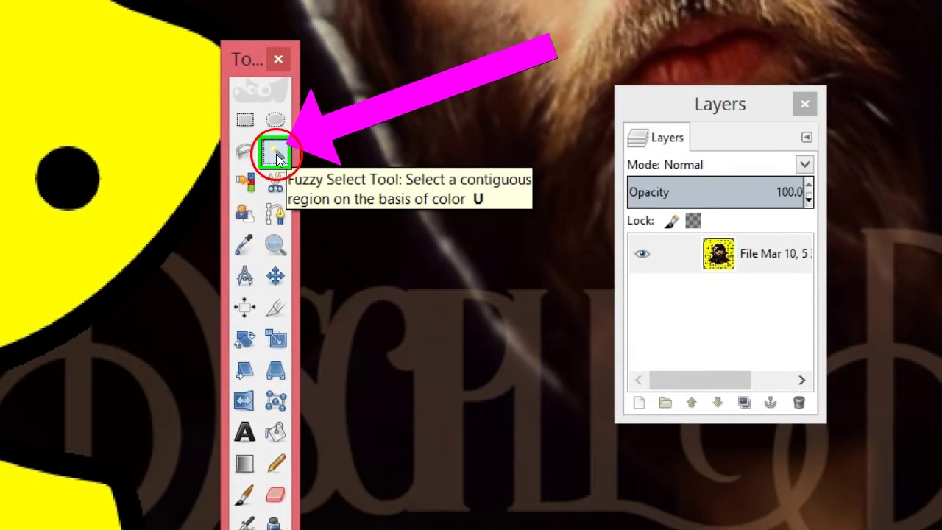
double_click(277, 152)
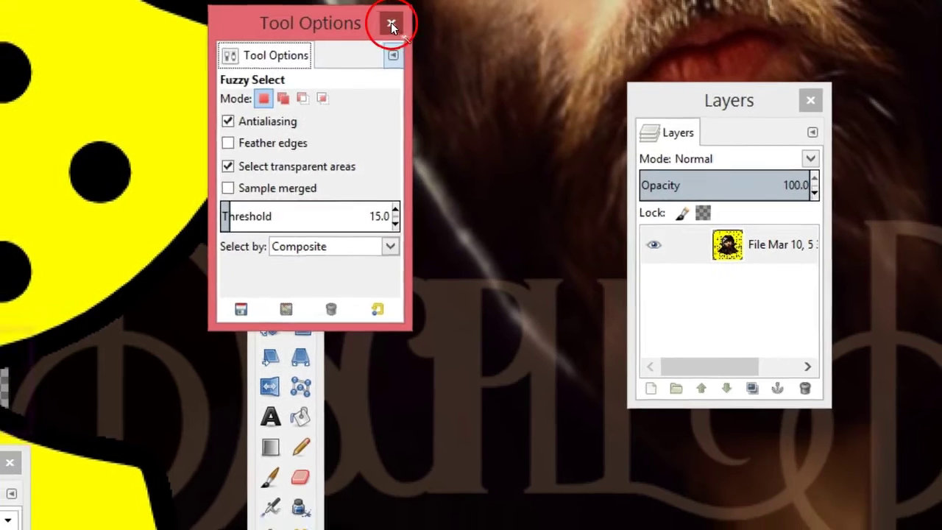
click(370, 24)
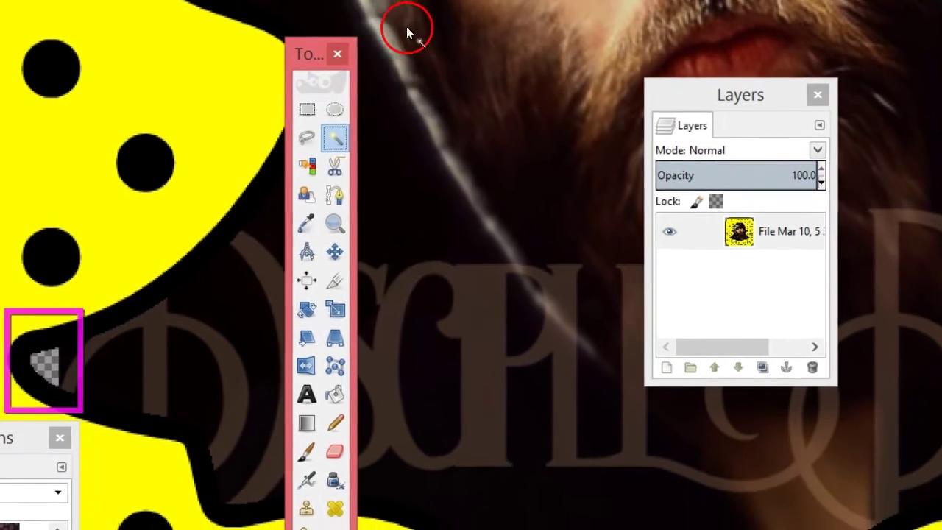
click(57, 369)
scroll(57, 368, up, 2)
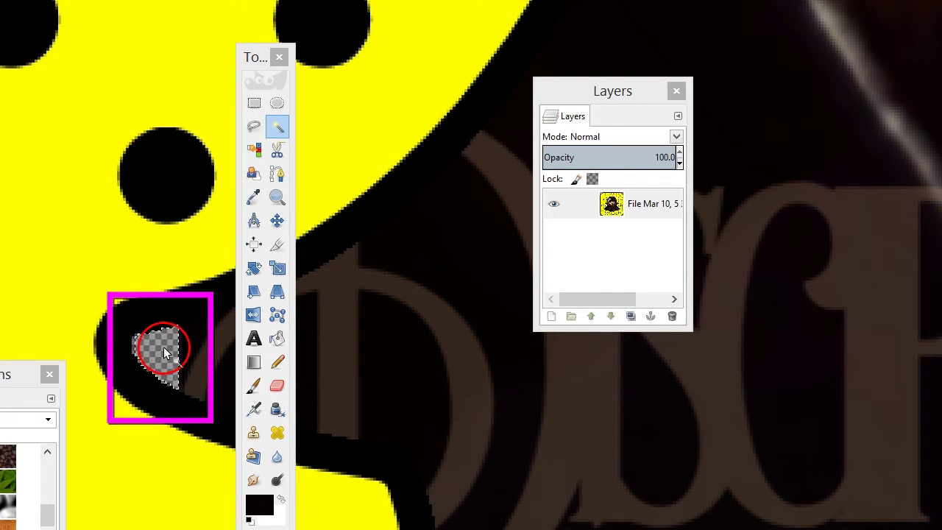
Grow the selection around the left gap by a small pixel amount.
right_click(317, 186)
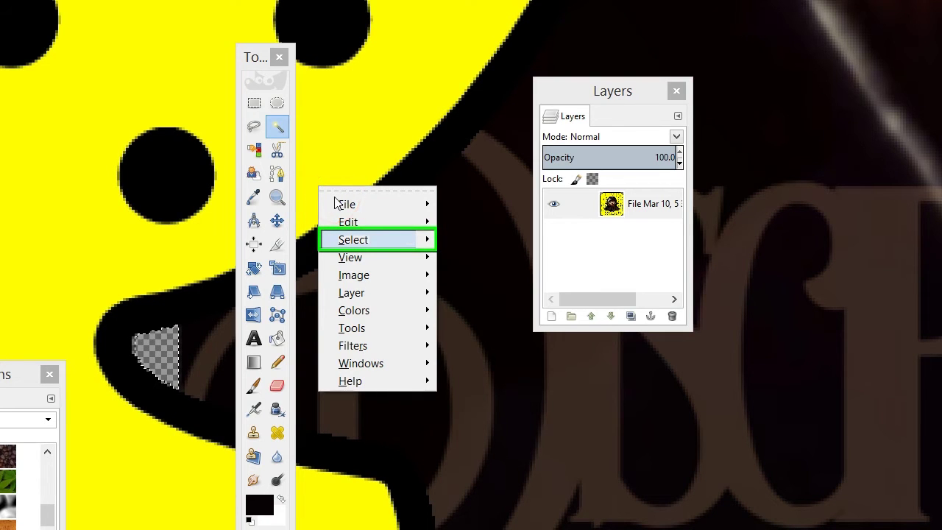
click(375, 241)
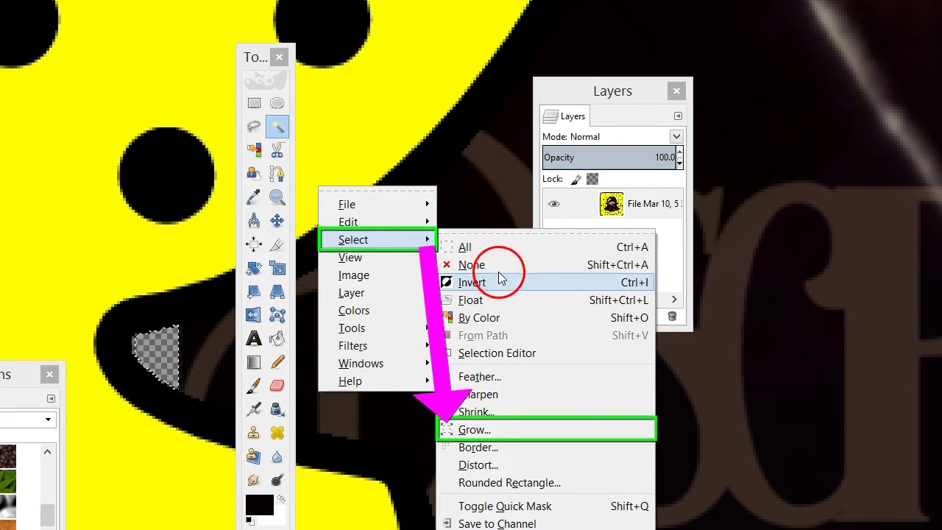
click(482, 436)
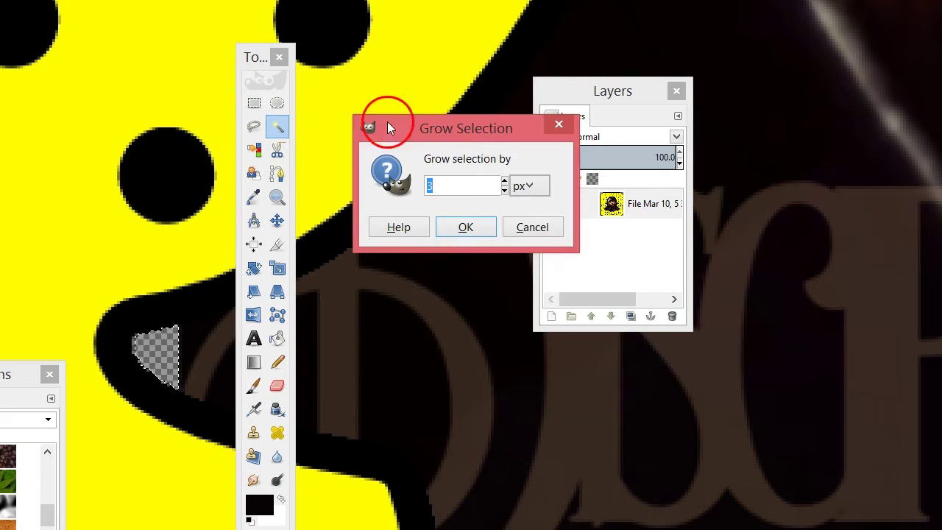
click(505, 190)
click(518, 183)
click(479, 215)
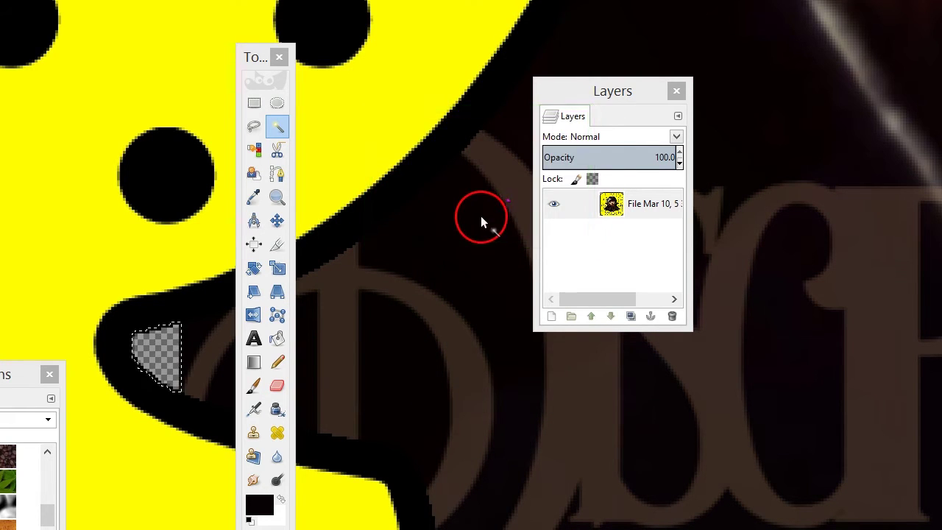
Fill the selected left gap with the foreground color and clear the selection.
right_click(341, 53)
mouse_move(392, 83)
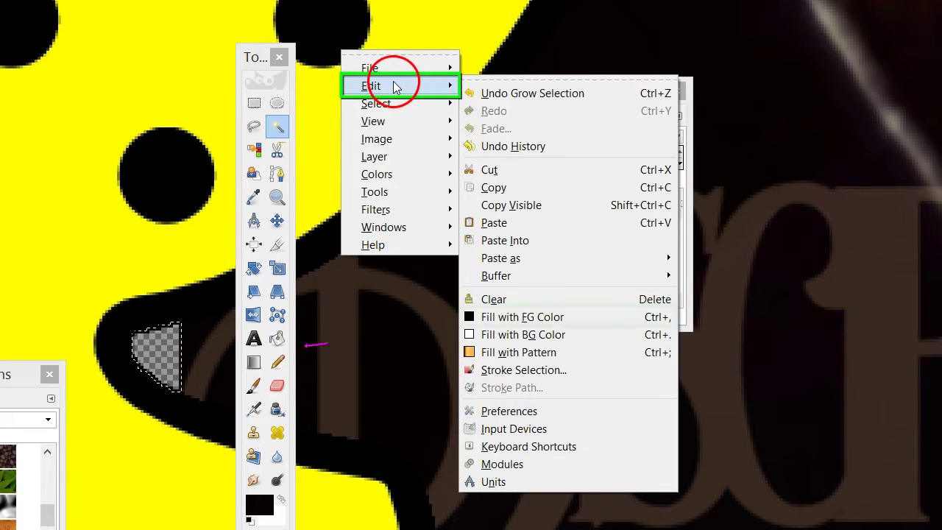
click(517, 317)
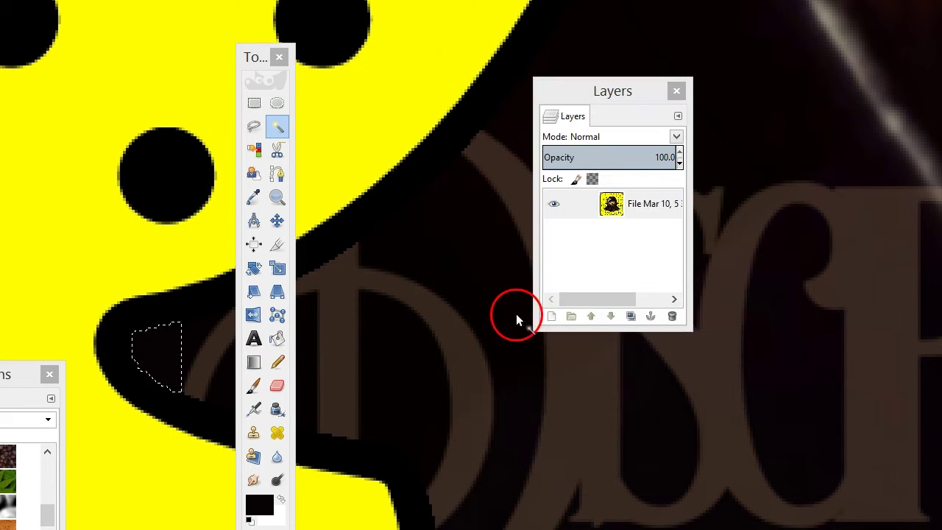
right_click(160, 89)
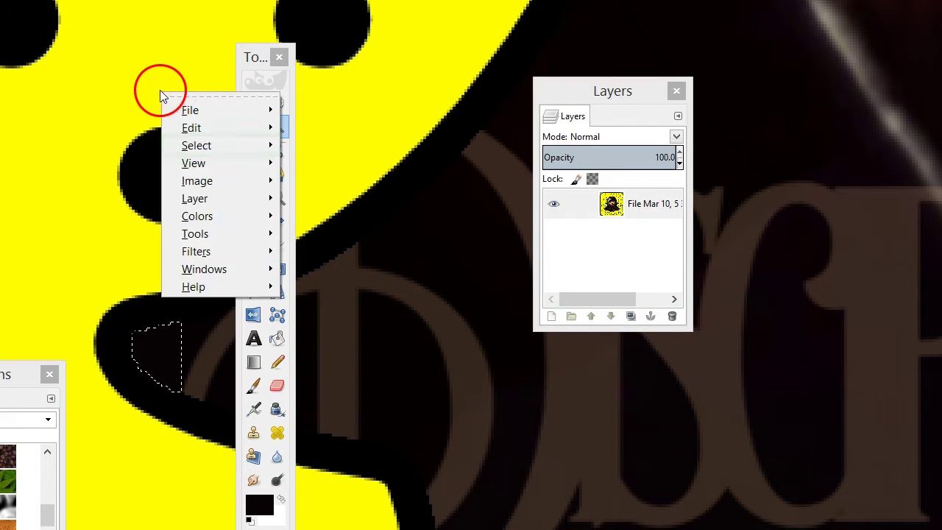
mouse_move(214, 145)
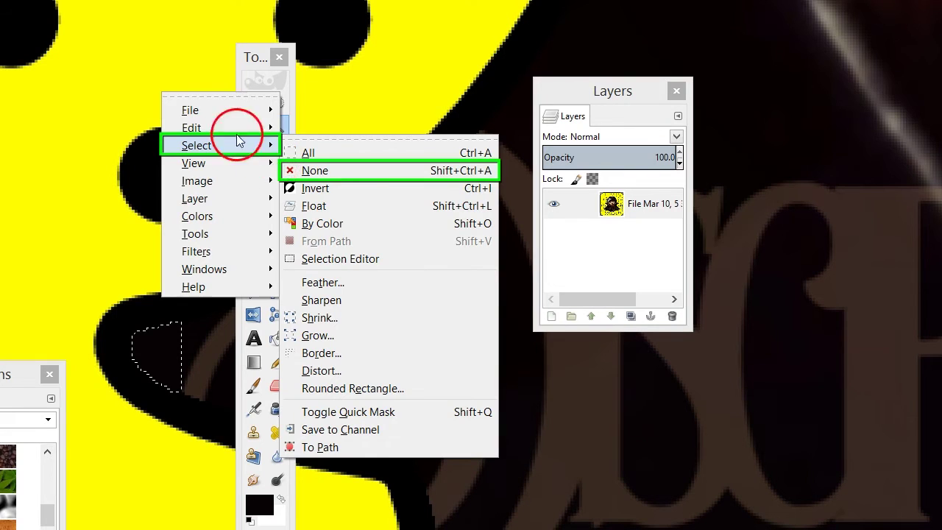
click(329, 169)
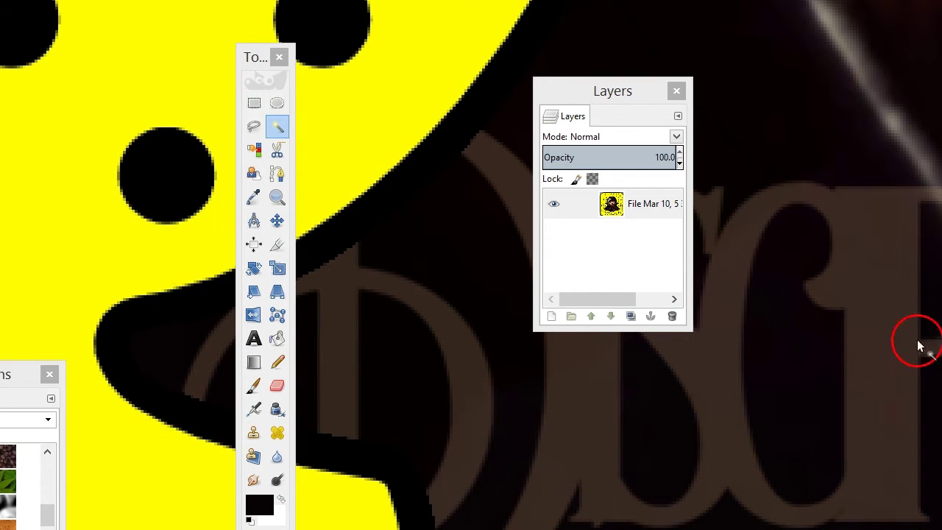
Draw an elliptical selection over the brown skin area at the photo's lower edge, overlapping the transparent gap at the ghost's bottom.
scroll(865, 333, down, 5)
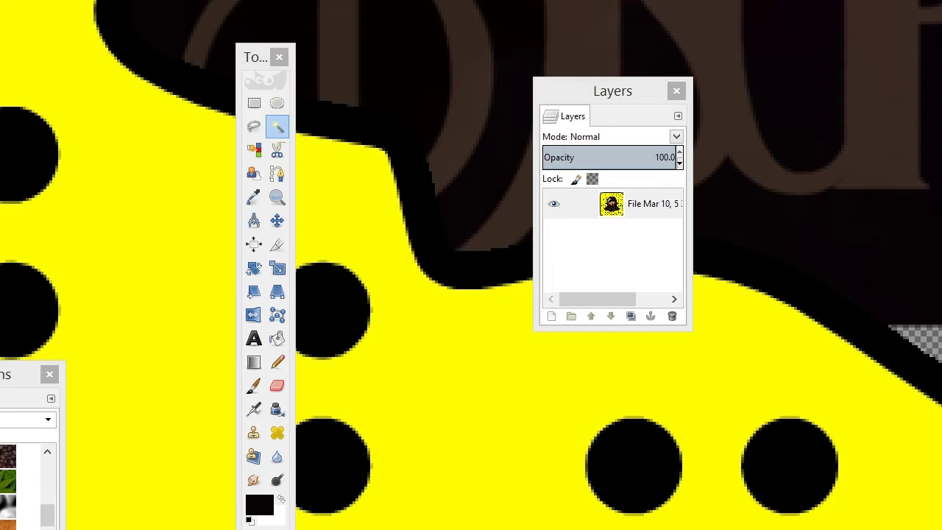
scroll(471, 265, up, 5)
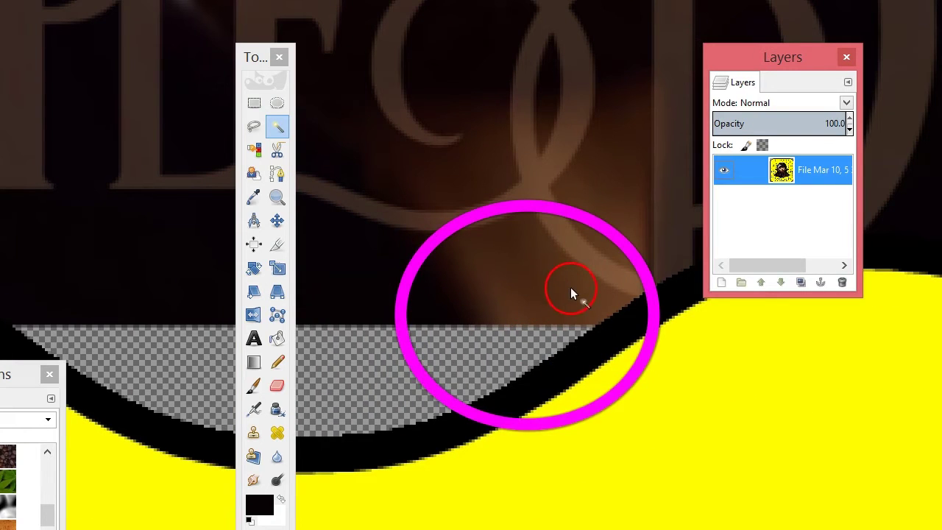
click(279, 104)
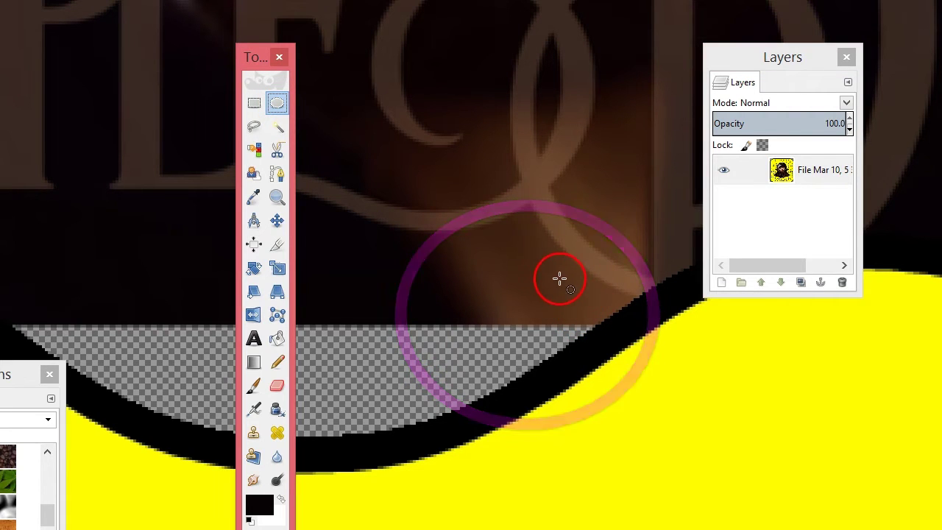
drag(565, 272, 474, 341)
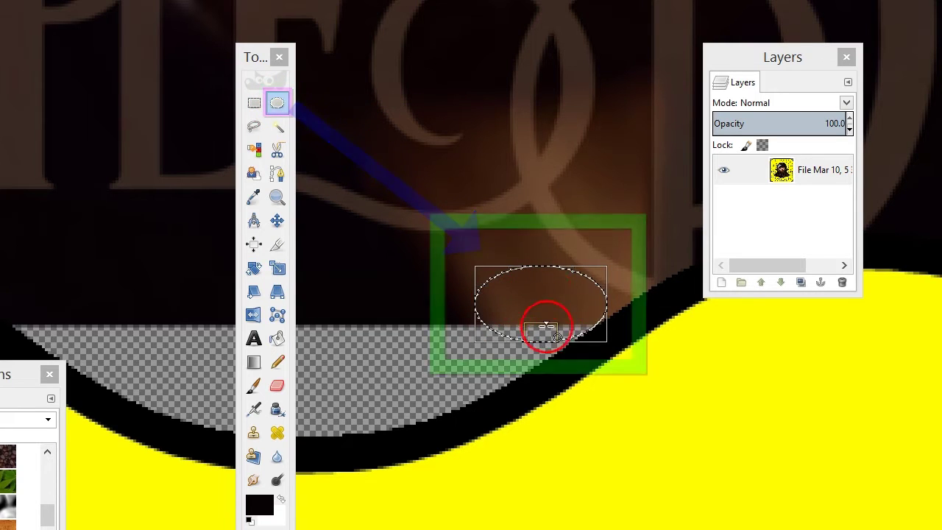
Shift the elliptical selection up and to the left over the brown skin and copy the selected area.
drag(543, 301, 534, 291)
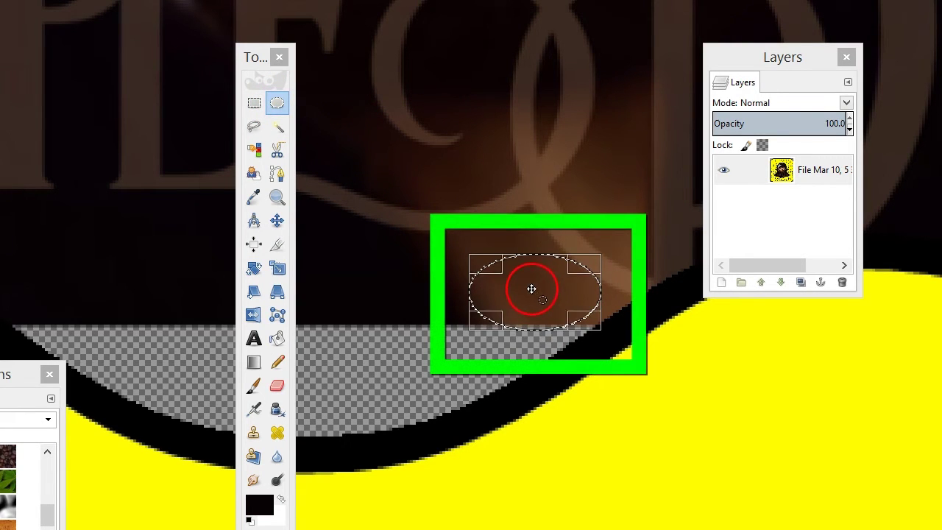
right_click(458, 212)
mouse_move(505, 249)
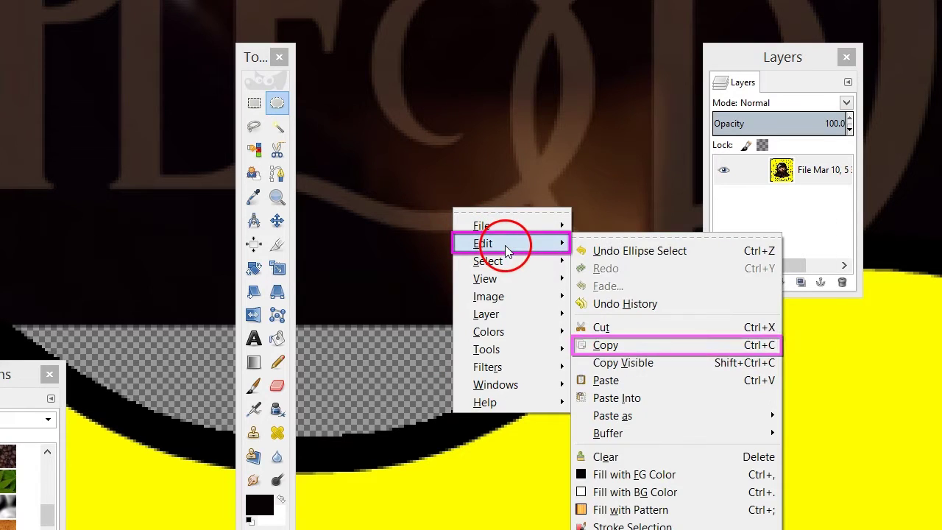
click(629, 343)
Paste the copied brown skin patch as a new layer.
right_click(467, 213)
mouse_move(521, 246)
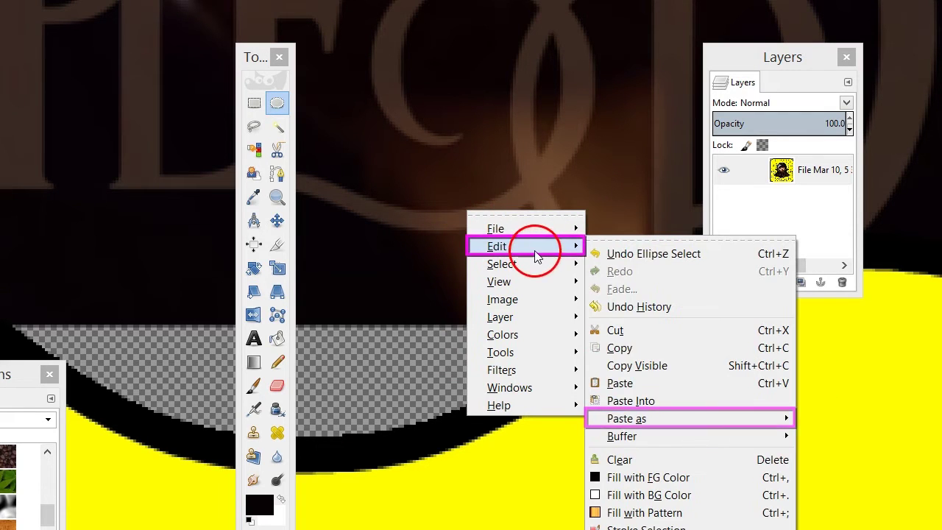
mouse_move(666, 430)
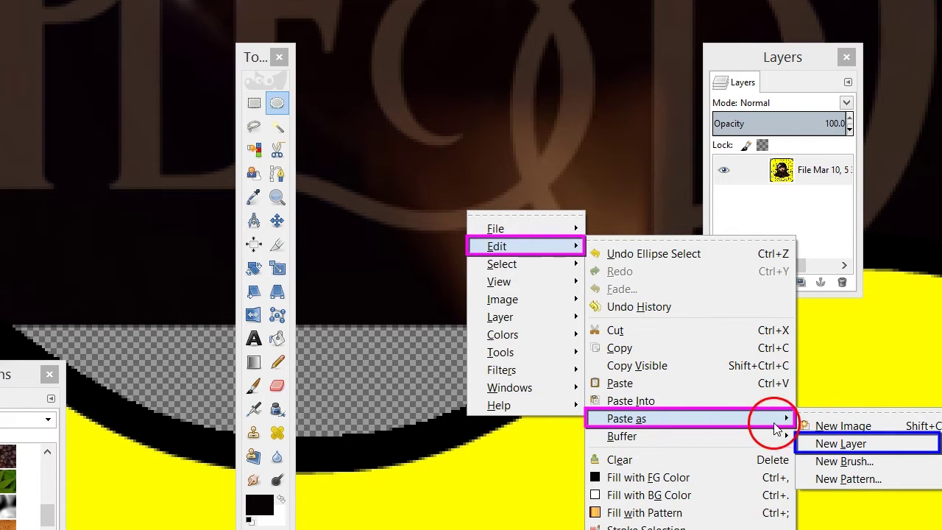
click(863, 445)
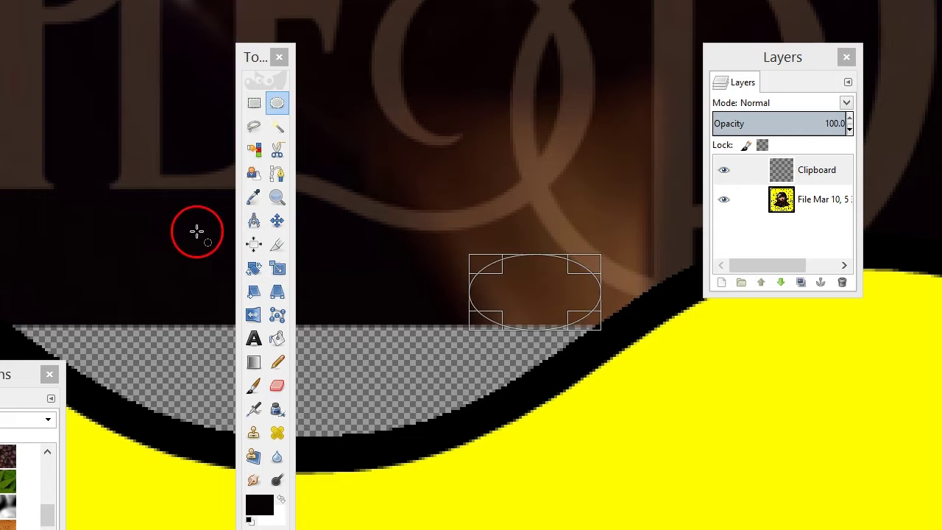
Clear the selection and move the pasted skin patch from the image's corner to the transparent gap at the ghost's bottom.
key(alt+v)
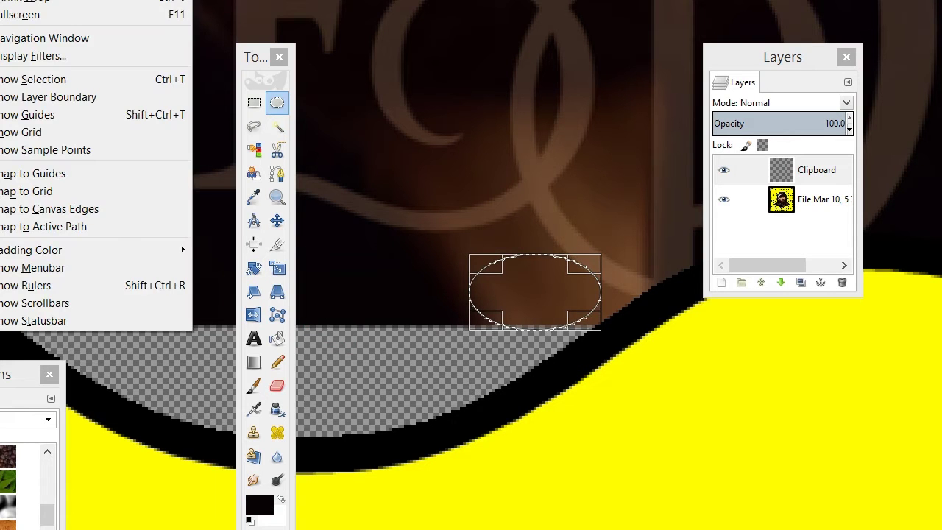
click(288, 154)
key(m)
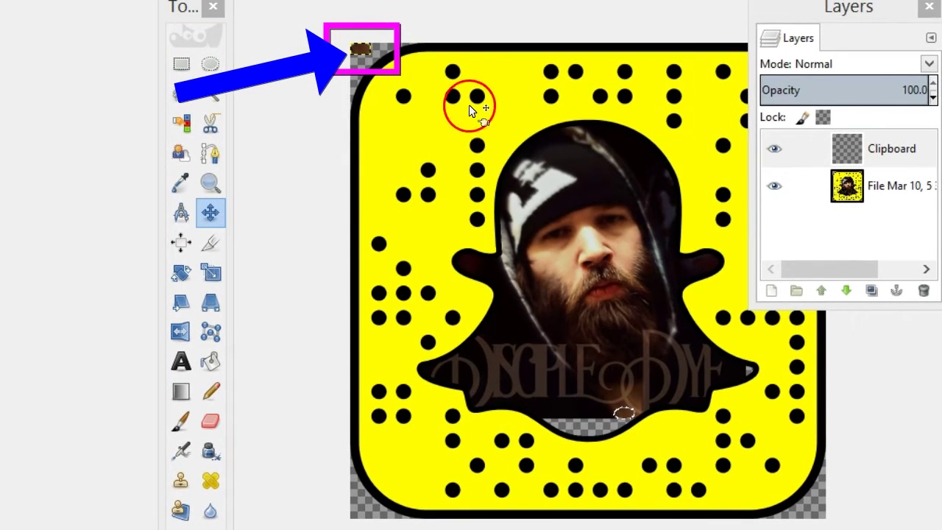
right_click(446, 156)
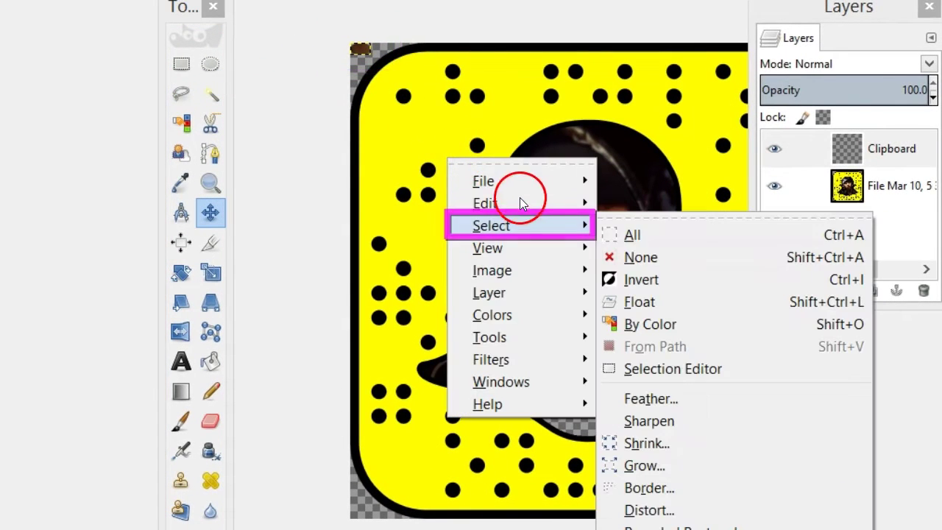
click(637, 257)
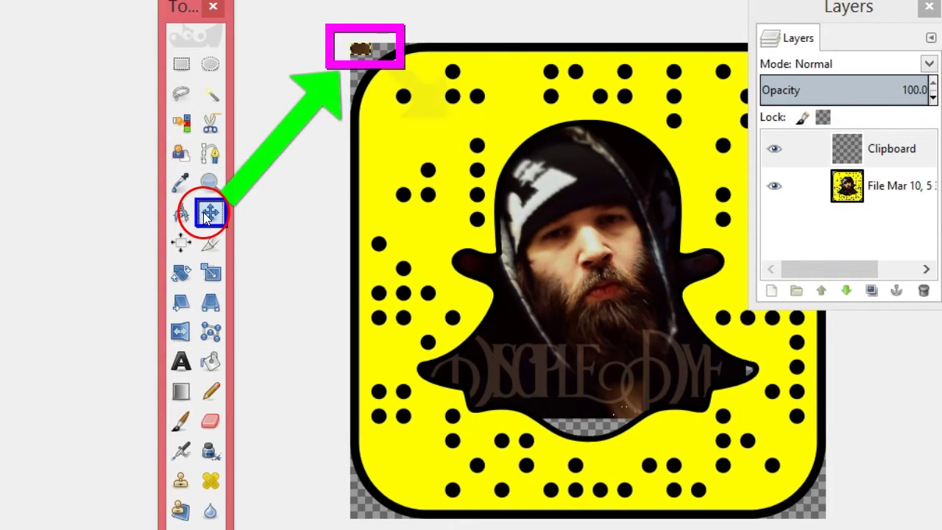
drag(362, 55, 619, 390)
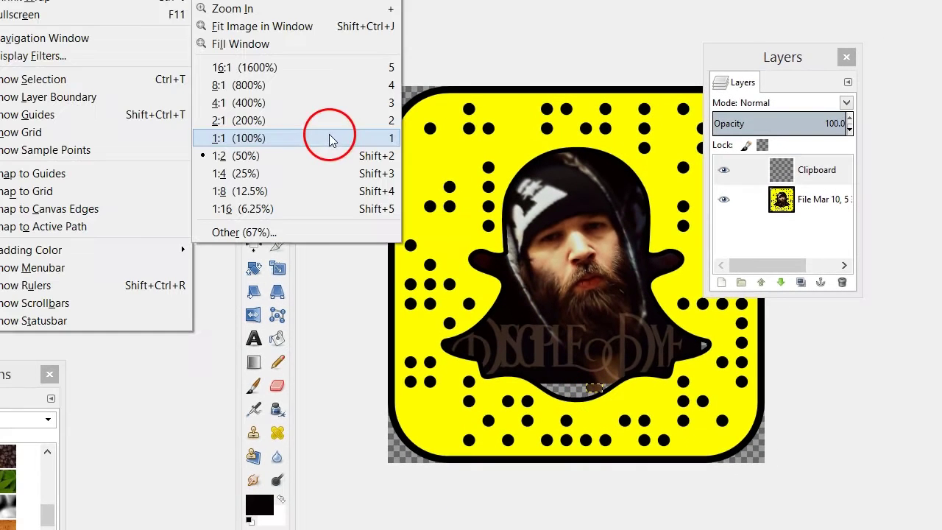
Enlarge the skin patch freehand to about 62 × 33 px with the Scale tool and open the tool's options.
click(324, 120)
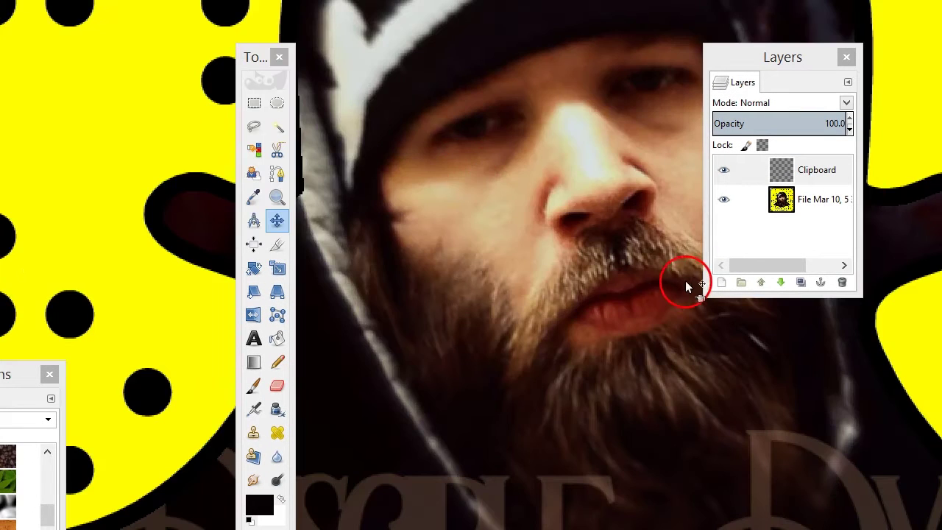
scroll(685, 280, down, 5)
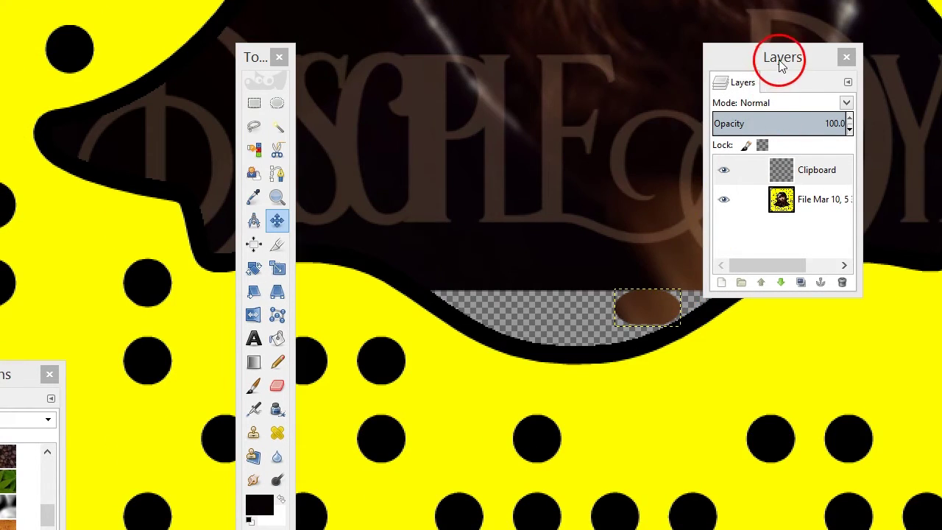
drag(782, 65, 850, 37)
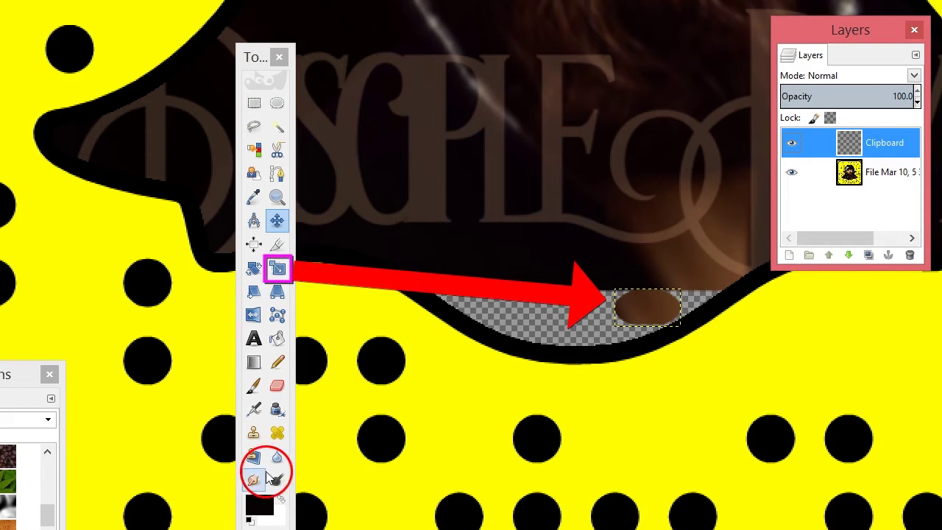
click(280, 288)
click(652, 304)
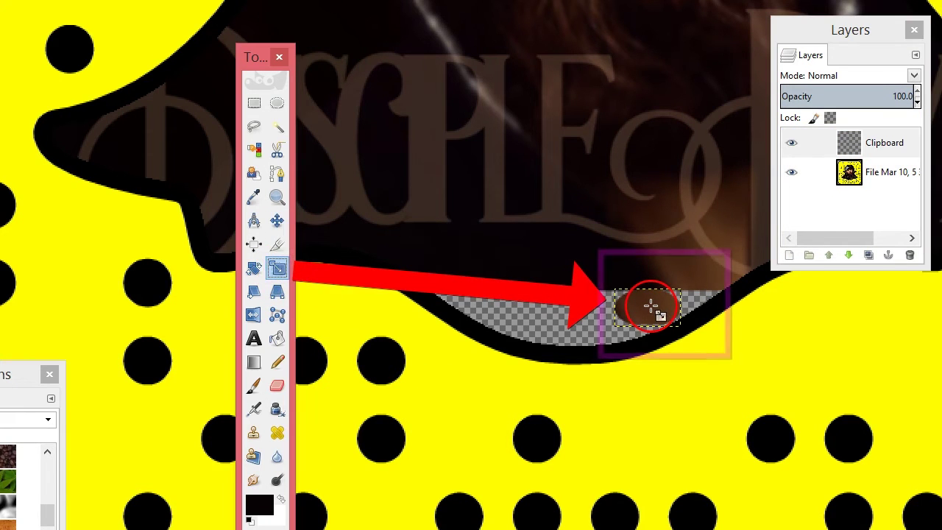
drag(652, 305, 710, 277)
double_click(278, 269)
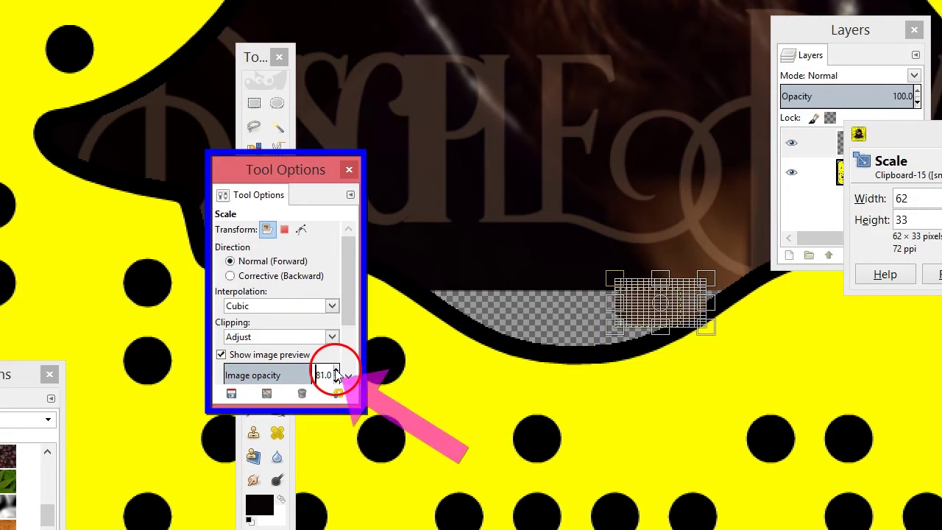
Adjust the skin patch's size to about 55 × 32 px over the gap's right end and apply the scaling.
drag(616, 326, 597, 333)
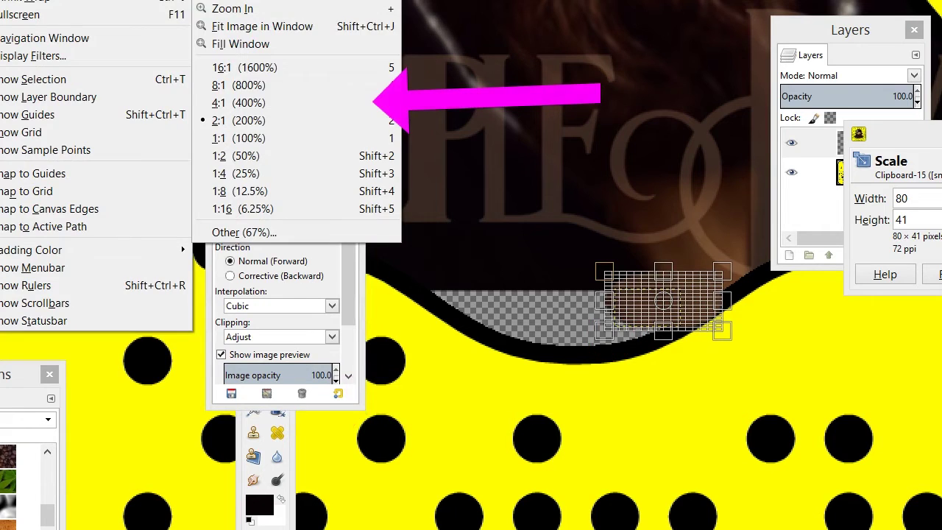
click(279, 103)
drag(635, 393, 707, 374)
drag(768, 324, 787, 309)
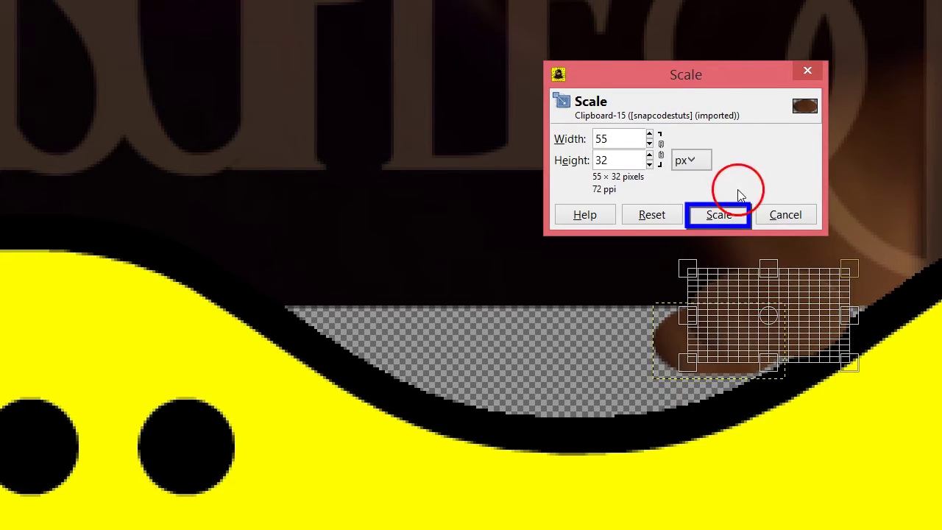
click(715, 214)
Move the scaled skin patch right so it covers the right end of the bottom gap.
click(149, 222)
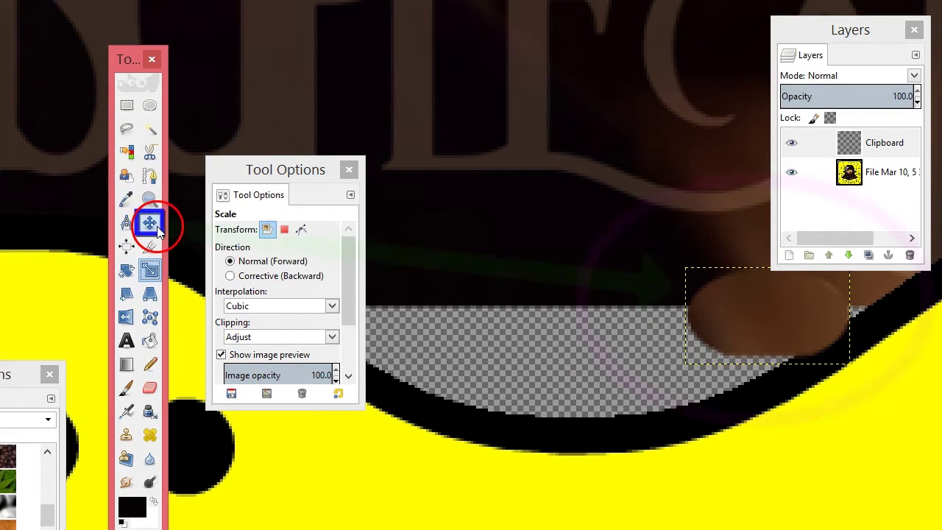
mouse_move(757, 311)
mouse_down()
mouse_move(816, 318)
mouse_move(827, 300)
mouse_up()
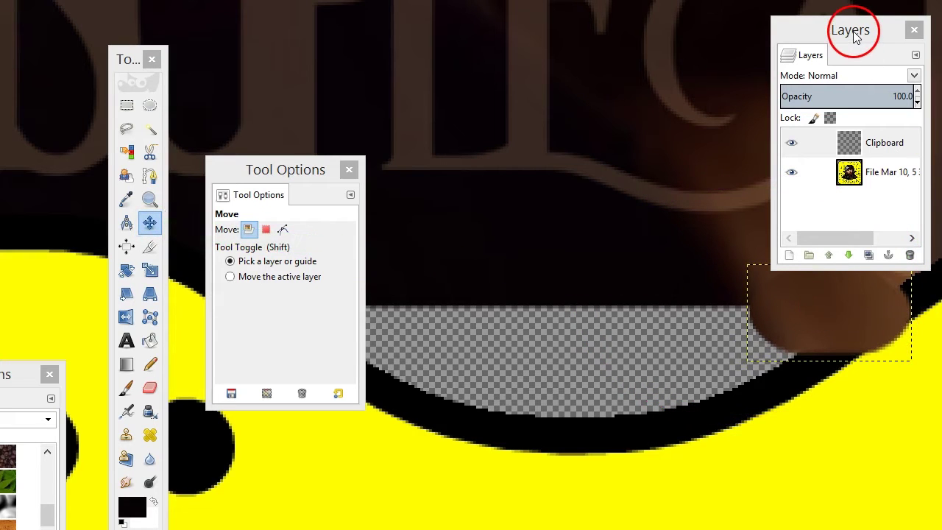
click(856, 37)
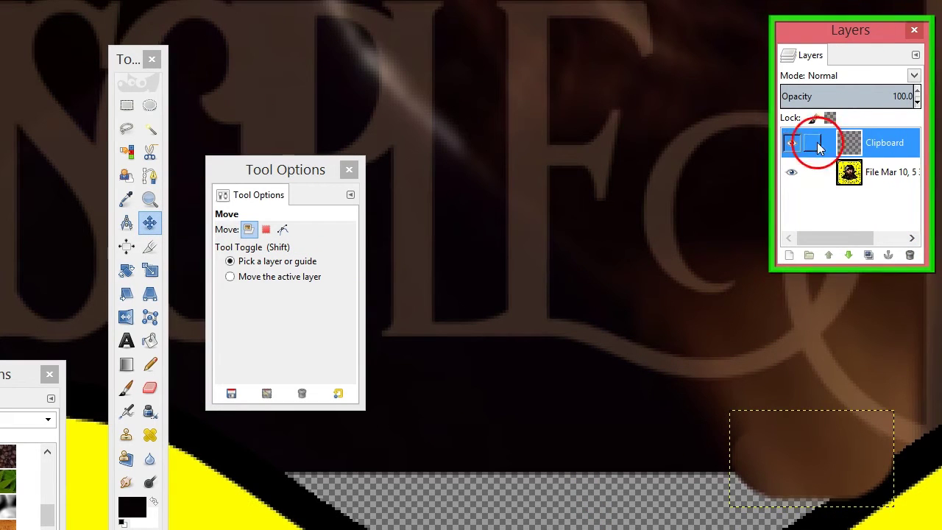
Try the Lighten only, Screen, Addition and Multiply blend modes on the Clipboard layer.
click(914, 75)
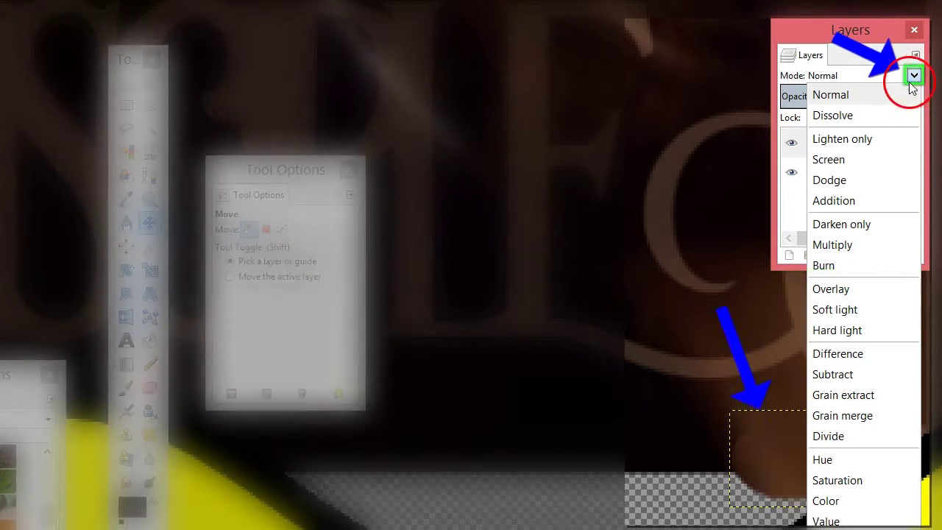
click(854, 140)
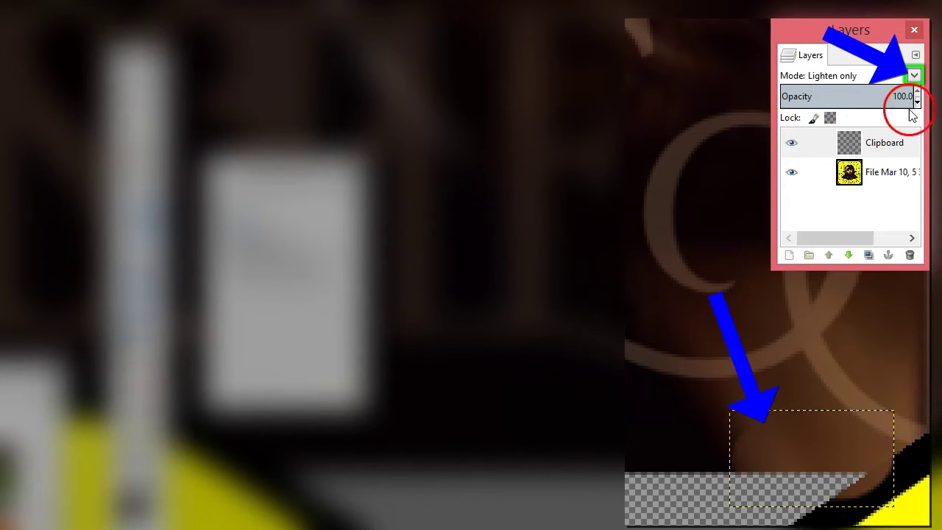
click(914, 75)
click(899, 160)
click(915, 76)
click(806, 203)
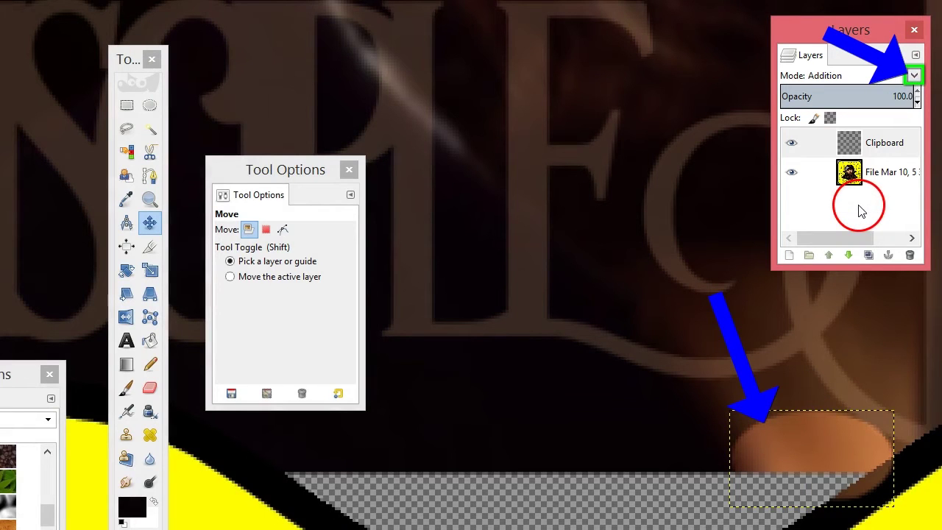
click(912, 76)
click(879, 247)
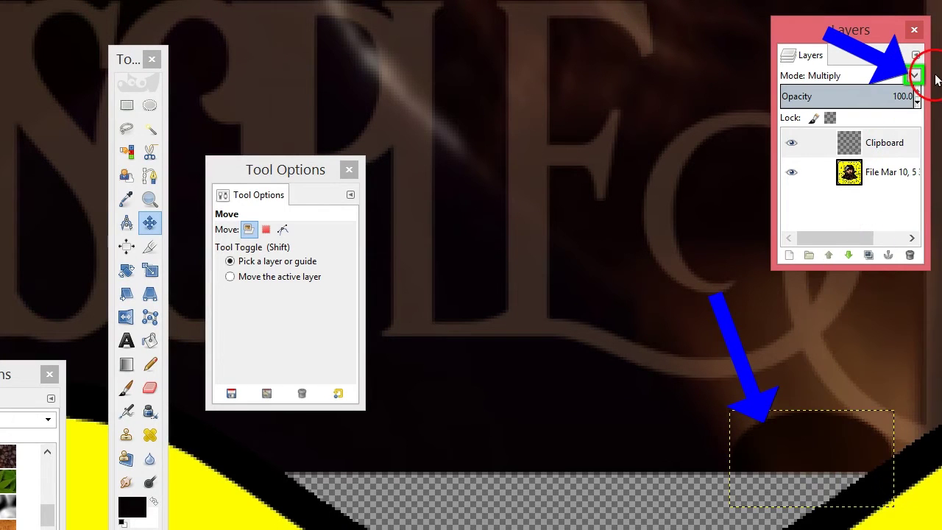
Try the Soft light, Subtract and Darken only blend modes on the Clipboard layer.
click(916, 73)
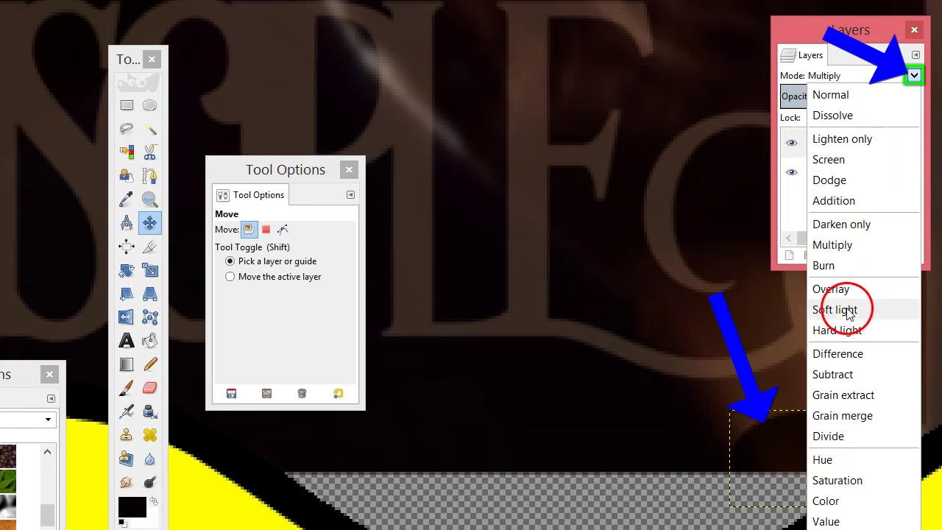
click(882, 309)
click(914, 74)
click(845, 374)
click(914, 75)
click(853, 223)
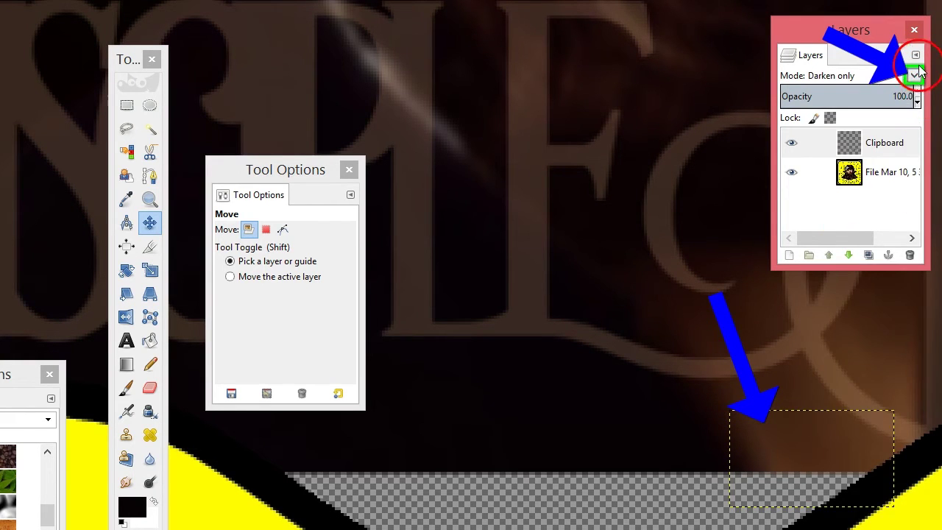
Set the Clipboard layer's mode to Hard light and move the patch left along the gap's upper edge.
click(914, 75)
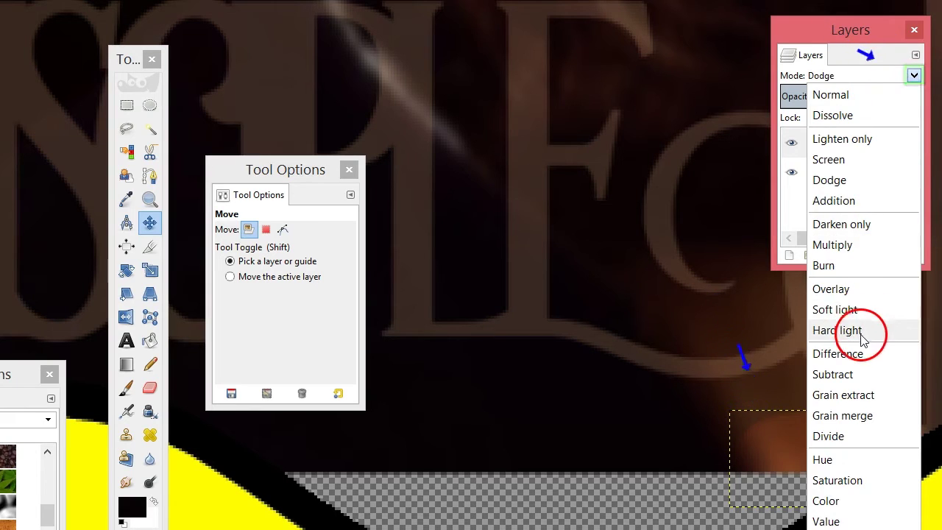
click(862, 335)
drag(806, 438, 692, 459)
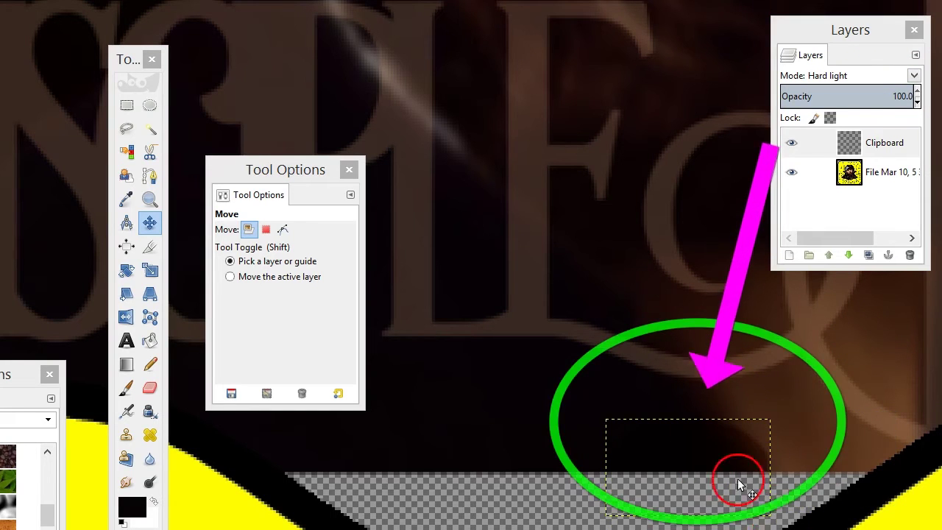
Duplicate the Clipboard layer, offset the copy slightly down and to the right, and merge it down onto the original patch.
right_click(865, 140)
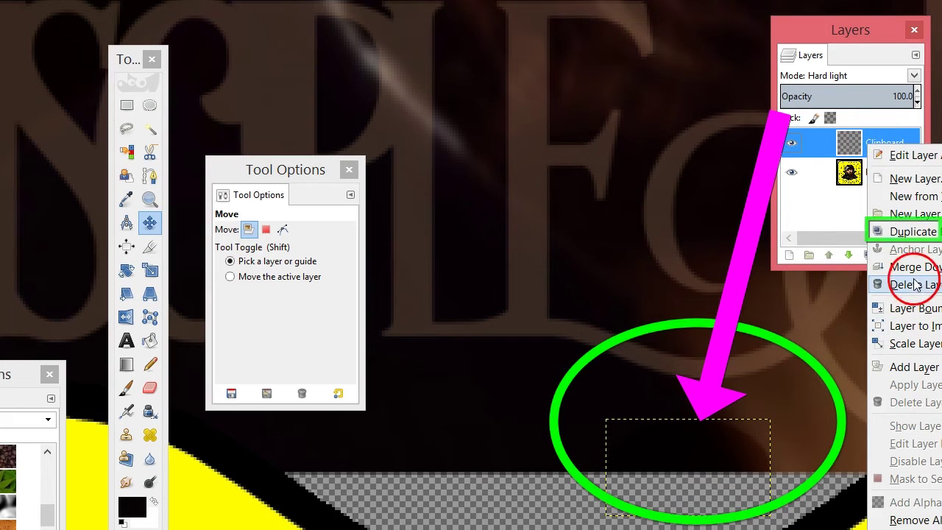
click(912, 231)
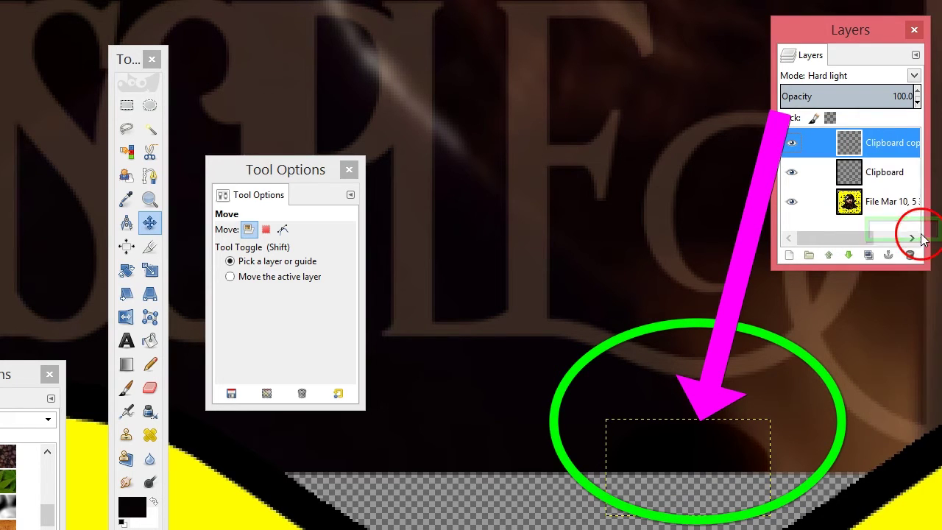
drag(719, 454, 735, 471)
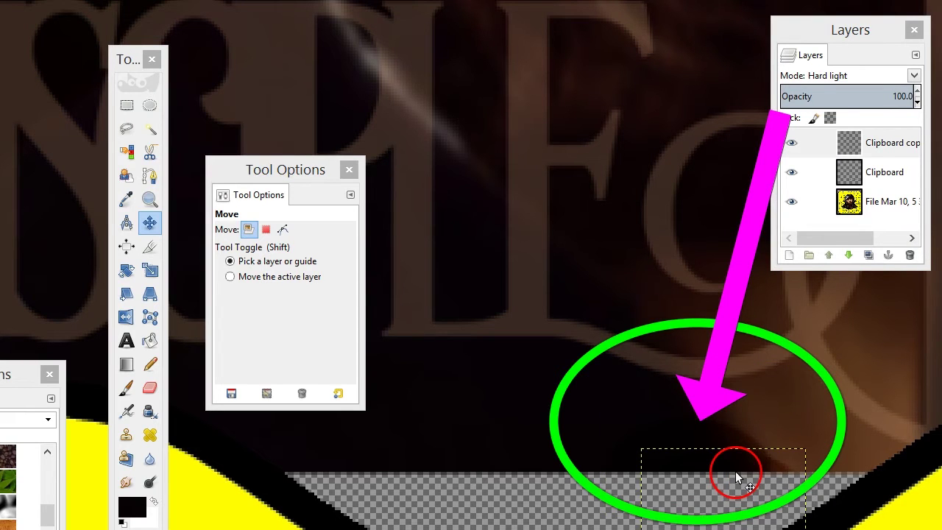
right_click(889, 143)
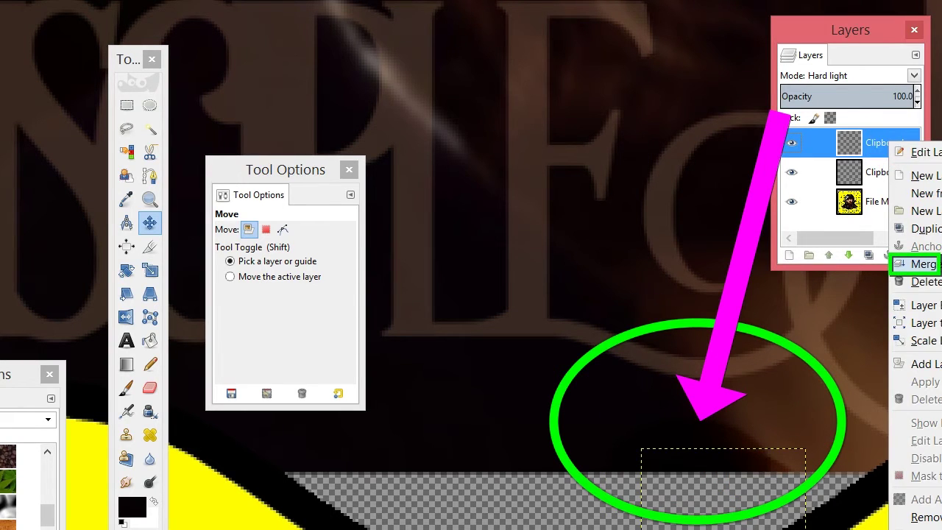
click(916, 264)
Set the combined patch layer's mode to Darken only and merge it down into the Snapcode layer.
click(912, 75)
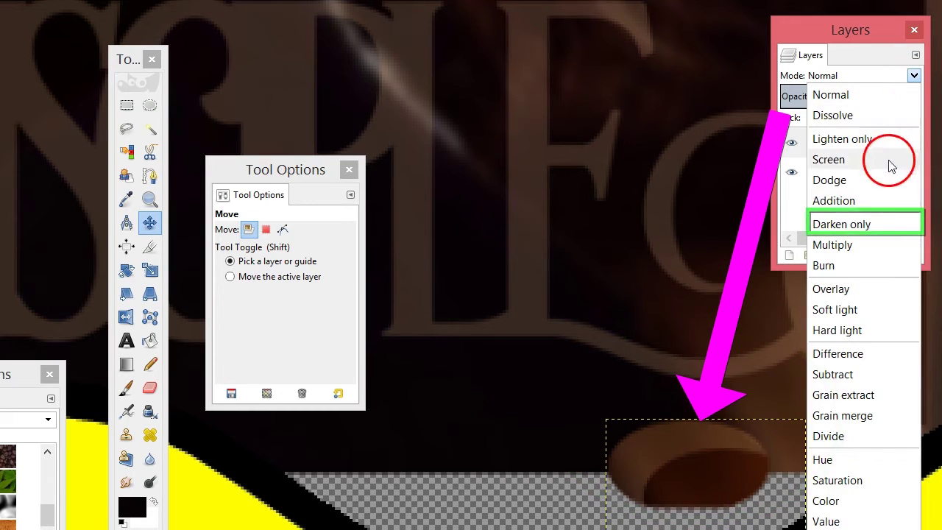
click(846, 221)
right_click(885, 145)
click(907, 386)
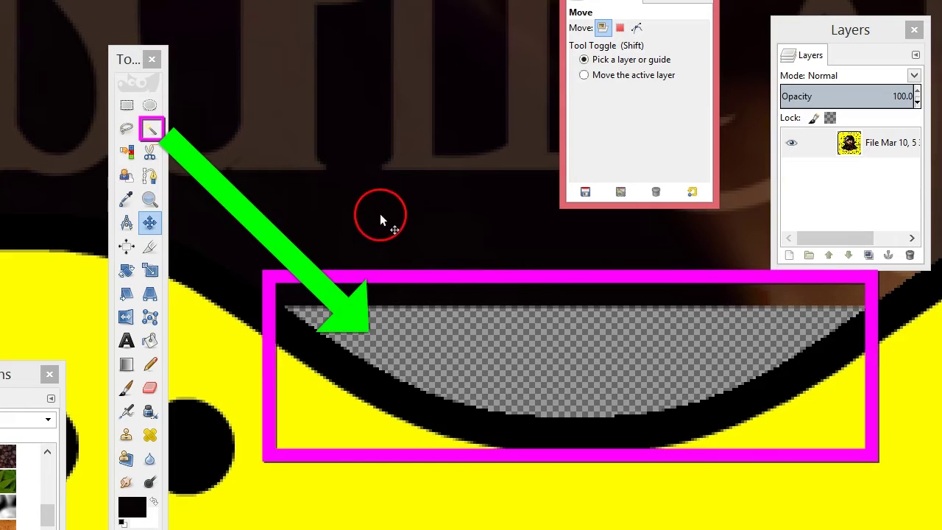
Select the transparent gap at the ghost's bottom with the Fuzzy Select tool.
click(151, 130)
click(448, 362)
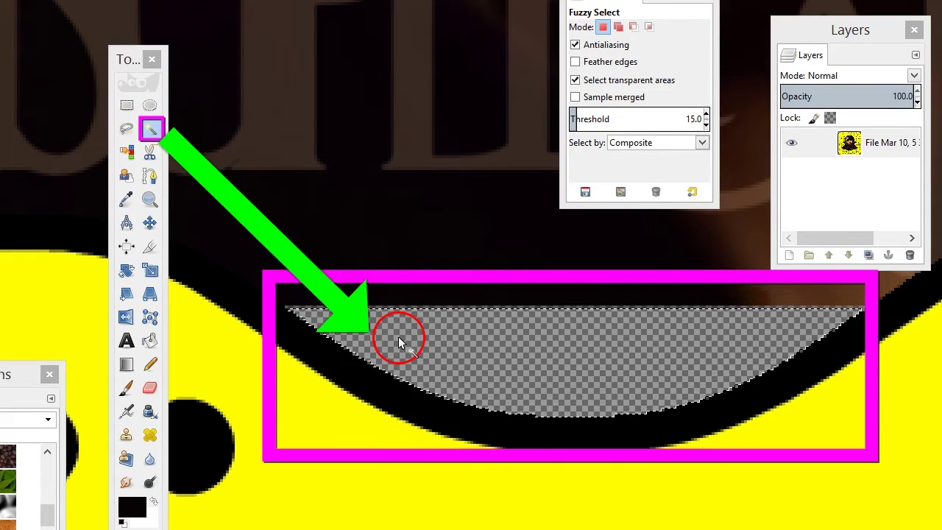
Grow the selection around the ghost's bottom gap by 1 px.
right_click(344, 147)
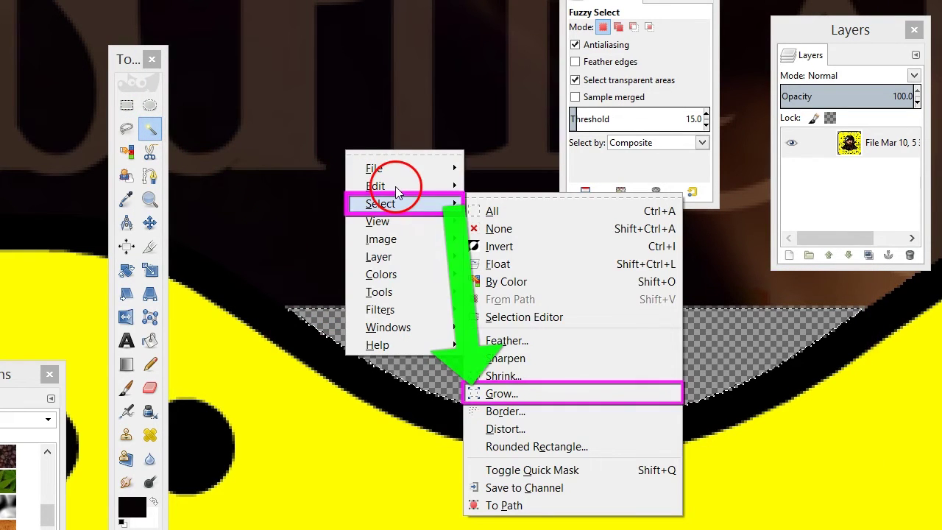
click(538, 397)
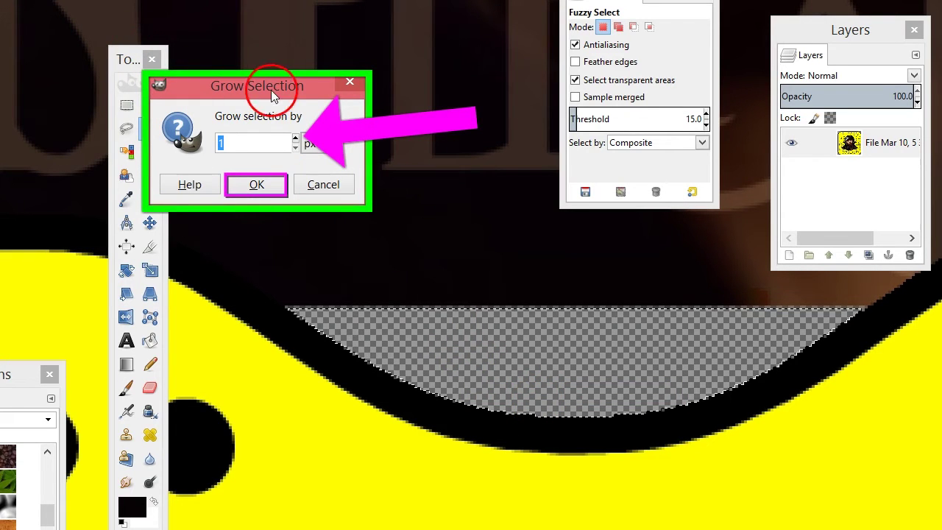
click(256, 186)
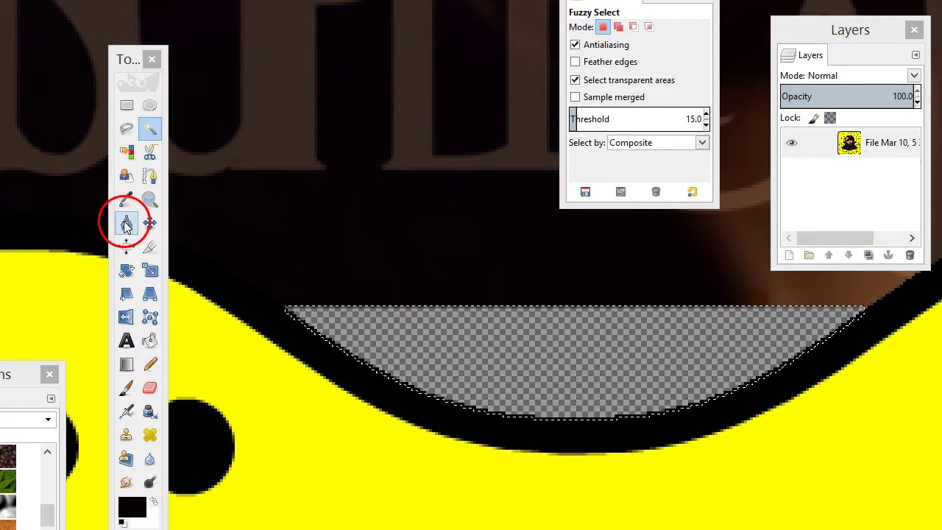
Fill the grown bottom selection with the black foreground color and clear the selection.
right_click(272, 67)
click(329, 109)
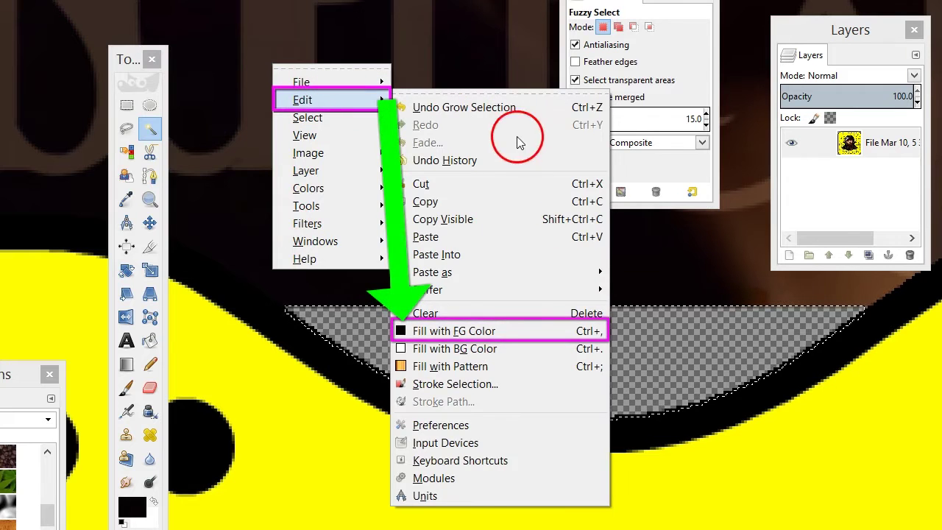
click(509, 330)
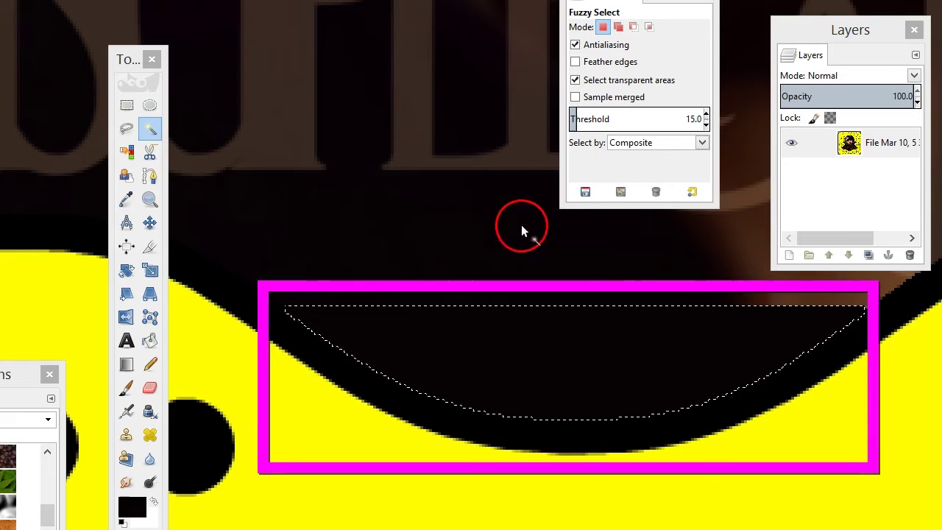
right_click(311, 196)
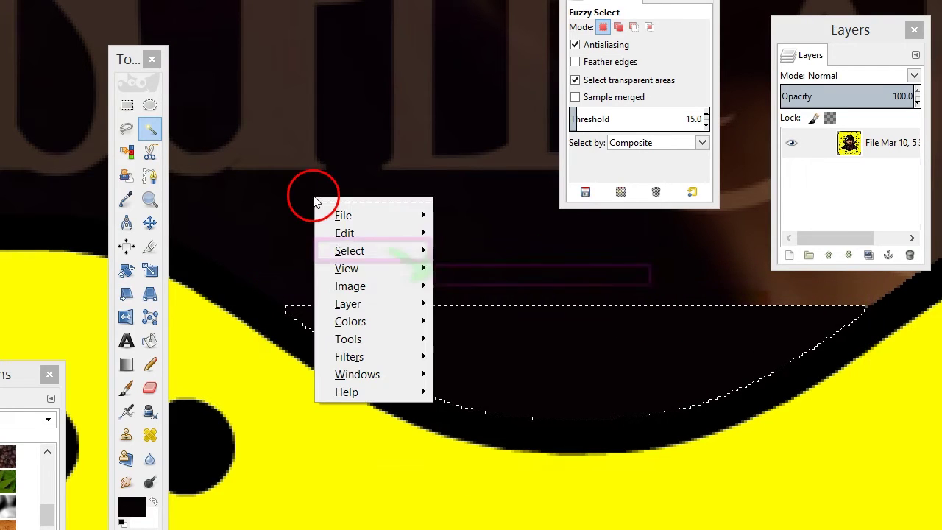
mouse_move(403, 245)
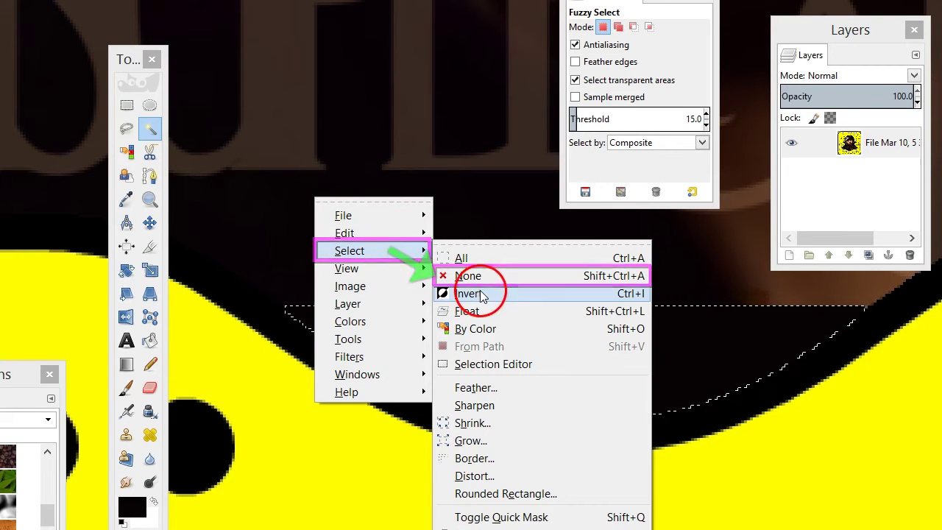
click(462, 277)
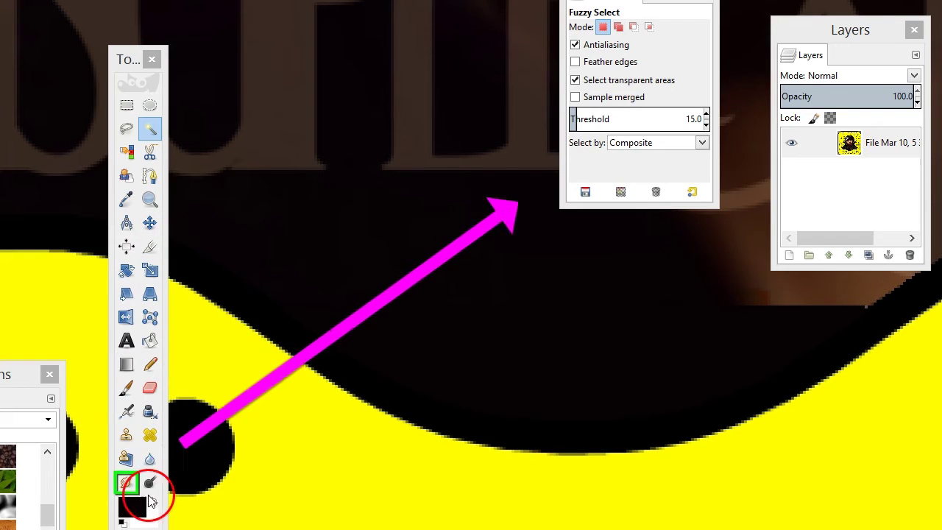
Smudge the brown area's hard lower edge into the black fill with the Clipboard brush at size 20.
click(127, 481)
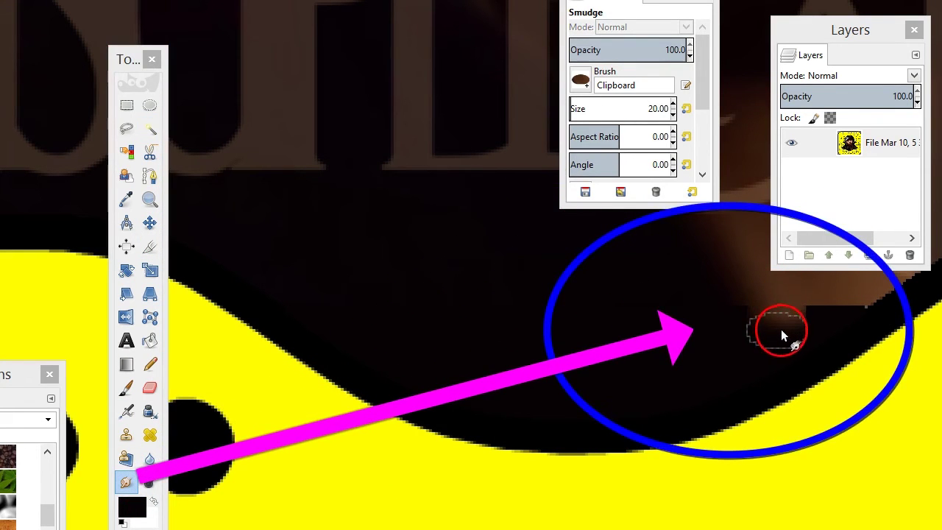
mouse_move(808, 325)
mouse_down()
mouse_move(837, 299)
mouse_move(843, 310)
mouse_move(791, 305)
mouse_move(769, 280)
mouse_move(785, 290)
mouse_up()
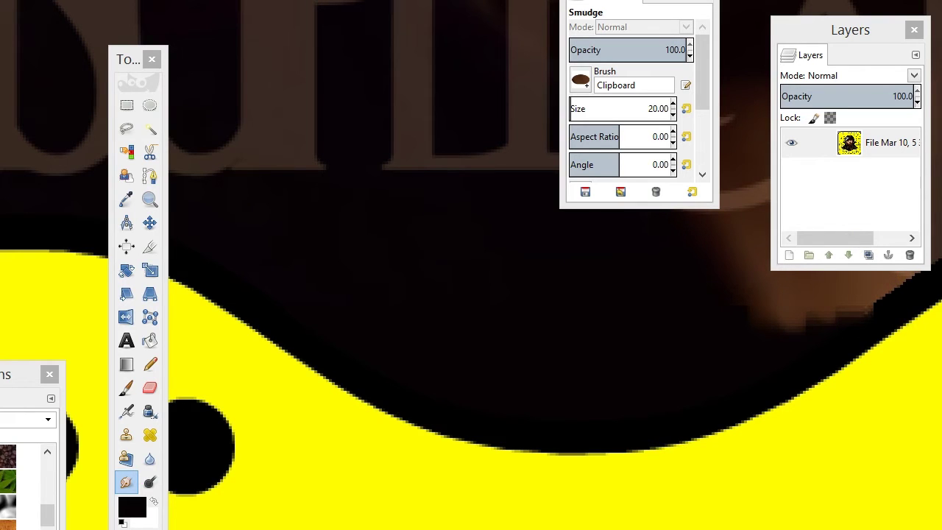
right_click(196, 25)
click(307, 93)
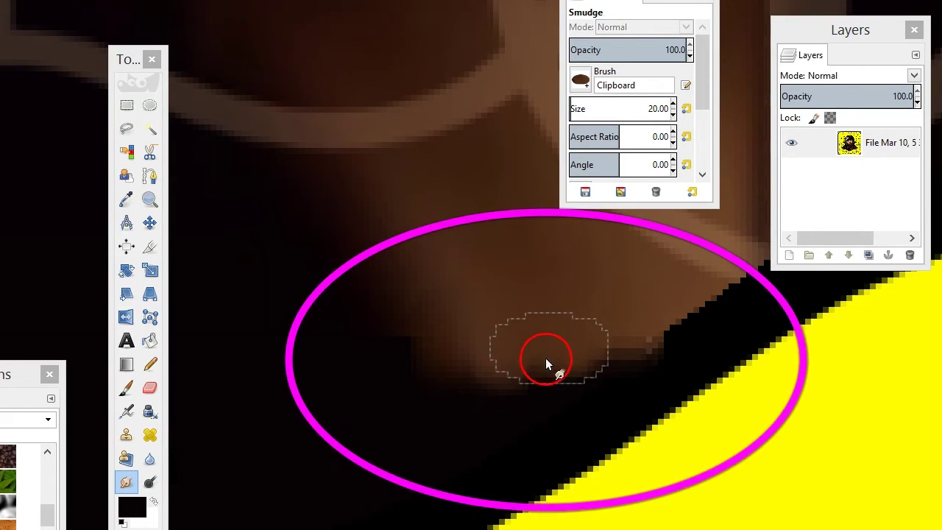
mouse_move(467, 308)
mouse_down()
mouse_move(501, 399)
mouse_move(547, 372)
mouse_move(529, 402)
mouse_move(630, 340)
mouse_move(568, 362)
mouse_move(487, 414)
mouse_move(507, 416)
mouse_move(414, 293)
mouse_move(497, 423)
mouse_move(577, 309)
mouse_move(614, 302)
mouse_move(624, 318)
mouse_move(618, 338)
mouse_move(563, 320)
mouse_move(572, 360)
mouse_up()
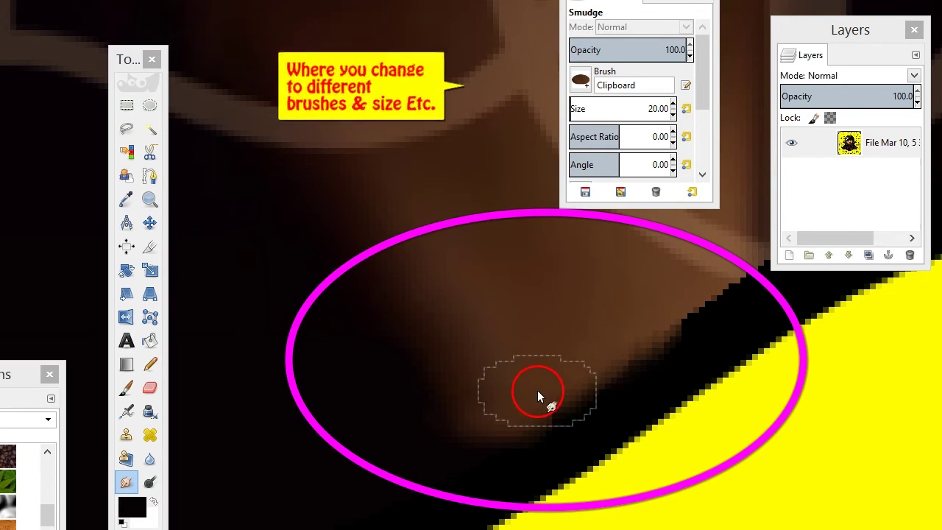
Switch the Smudge brush to 2. Hardness 075 at size 12 and refine the brown area's edge along the black outline.
click(672, 114)
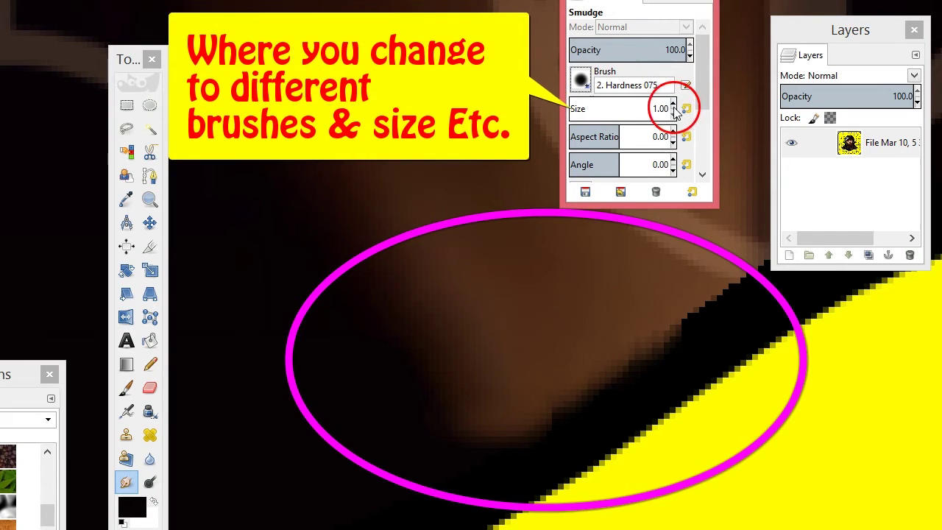
scroll(674, 110, up, 11)
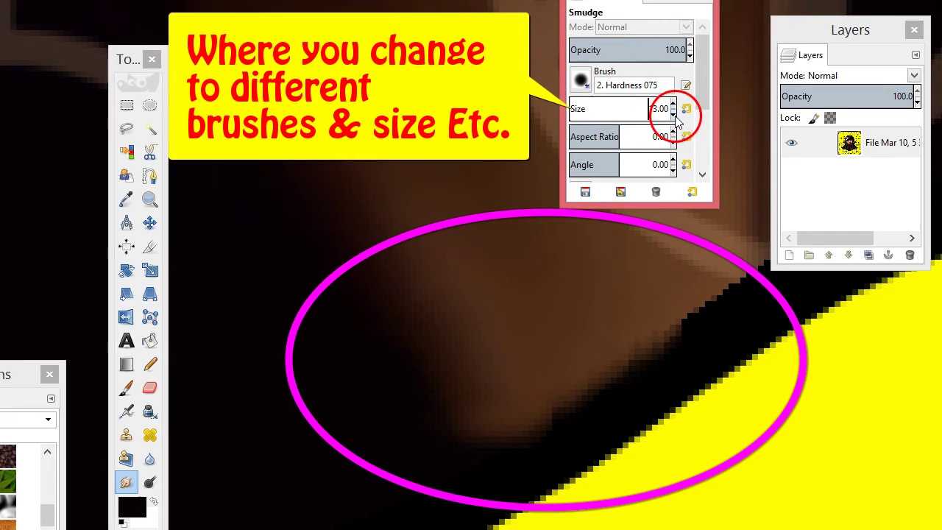
mouse_move(652, 365)
mouse_down()
mouse_move(637, 391)
mouse_move(616, 389)
mouse_move(578, 427)
mouse_up()
mouse_move(533, 457)
mouse_down()
mouse_move(465, 427)
mouse_move(480, 431)
mouse_move(447, 432)
mouse_up()
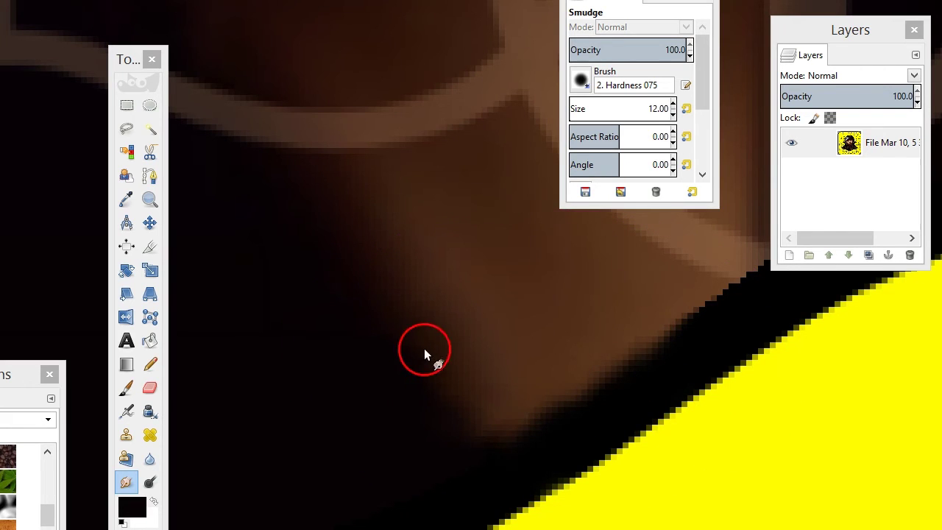
Select the small transparent gap in the ghost's lower right tip with the Fuzzy Select tool.
right_click(408, 155)
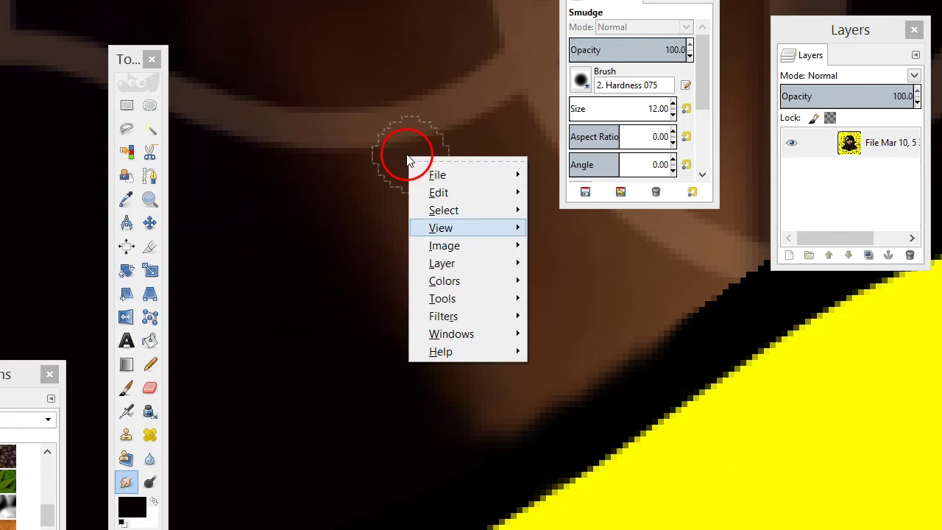
mouse_move(493, 228)
mouse_move(589, 270)
click(808, 442)
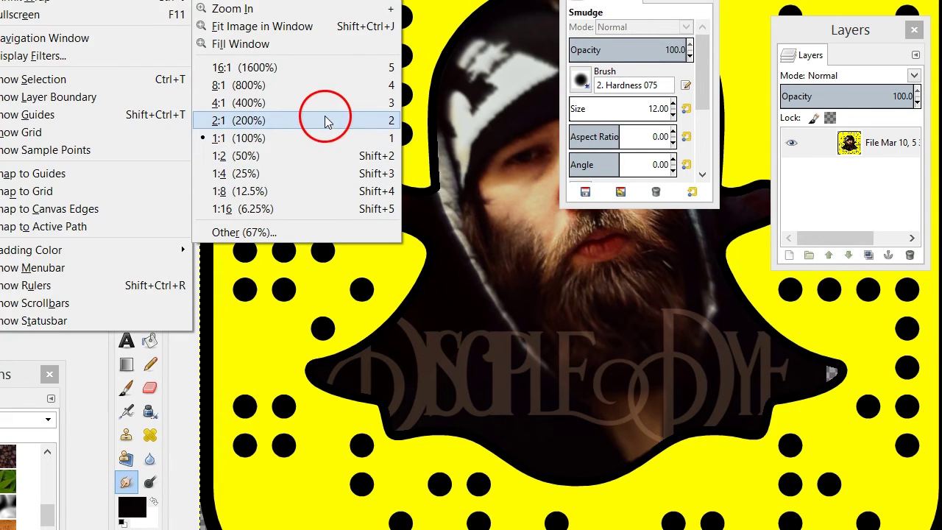
click(319, 107)
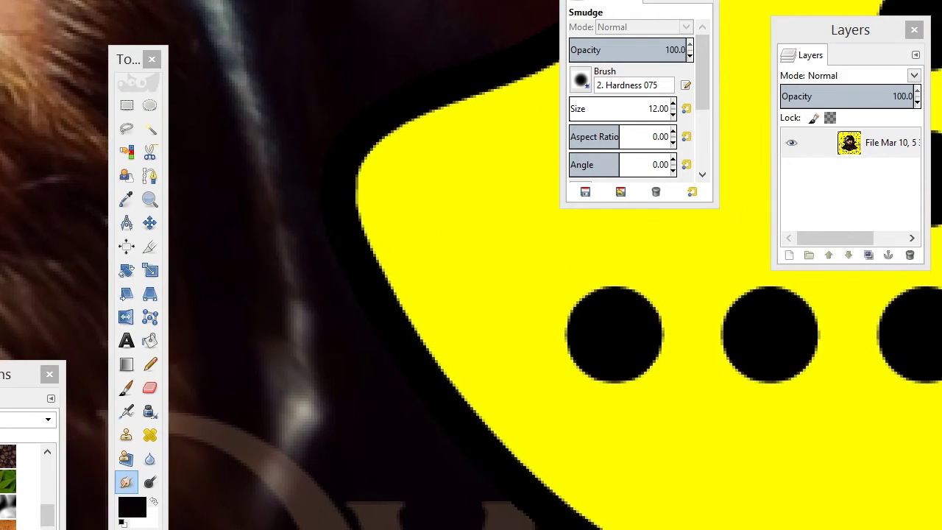
scroll(874, 519, down, 5)
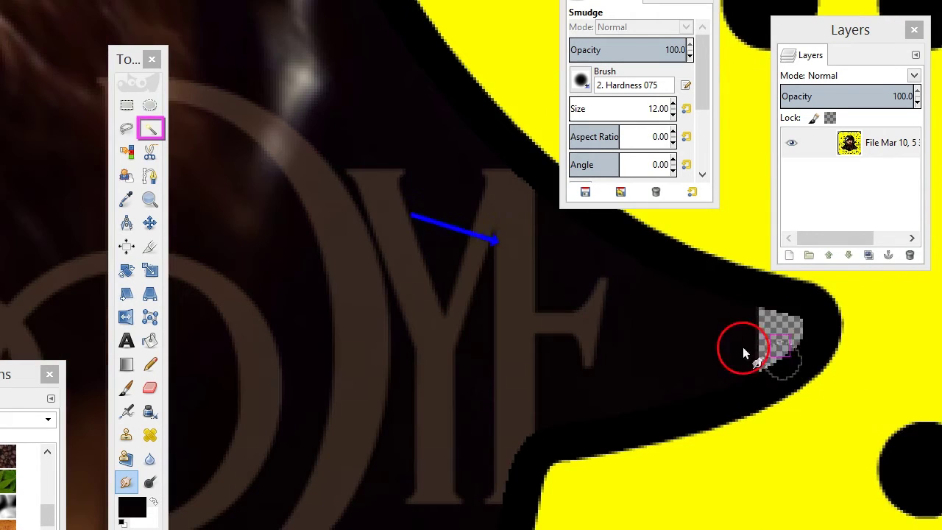
click(151, 131)
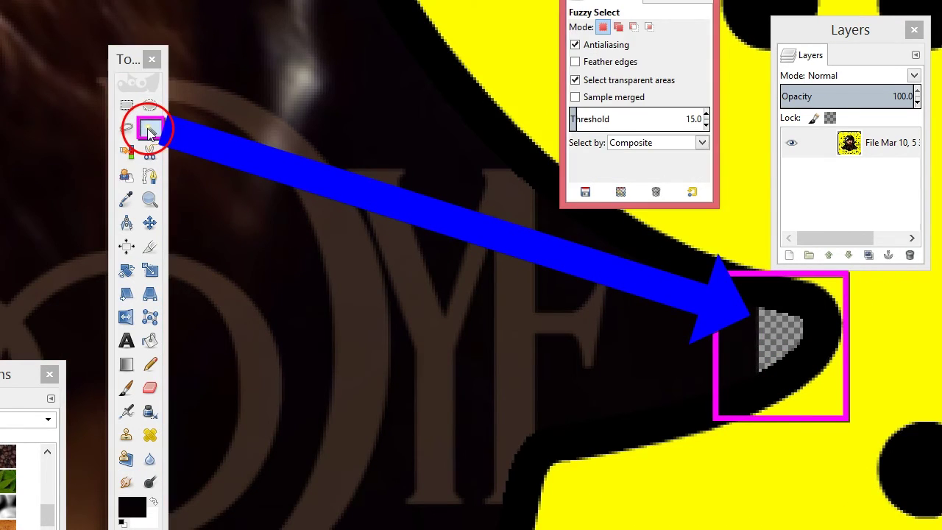
click(768, 337)
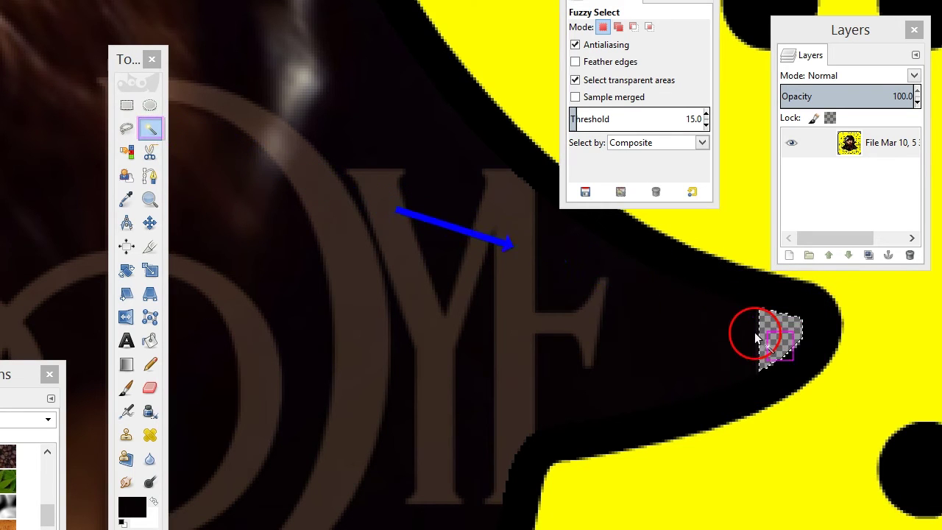
Grow the selection around the right tip's gap by 1 px.
right_click(559, 249)
key(s)
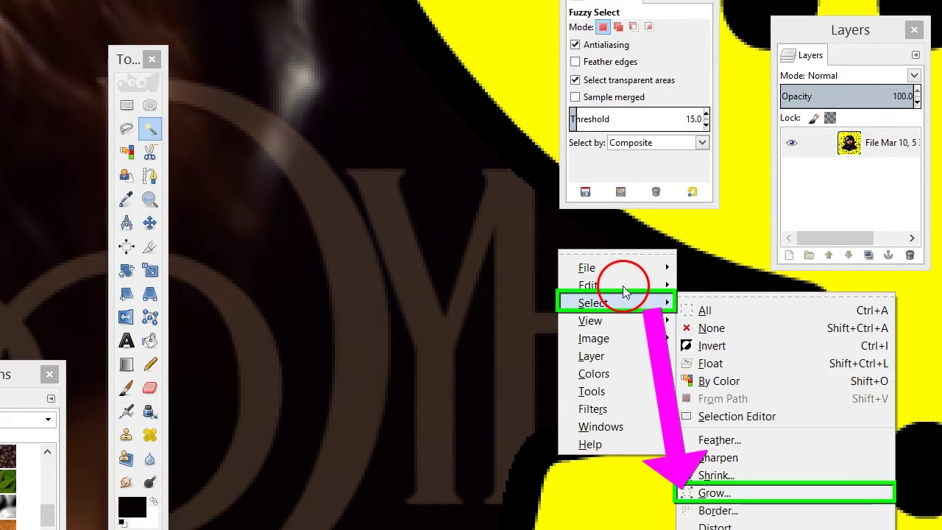
click(751, 493)
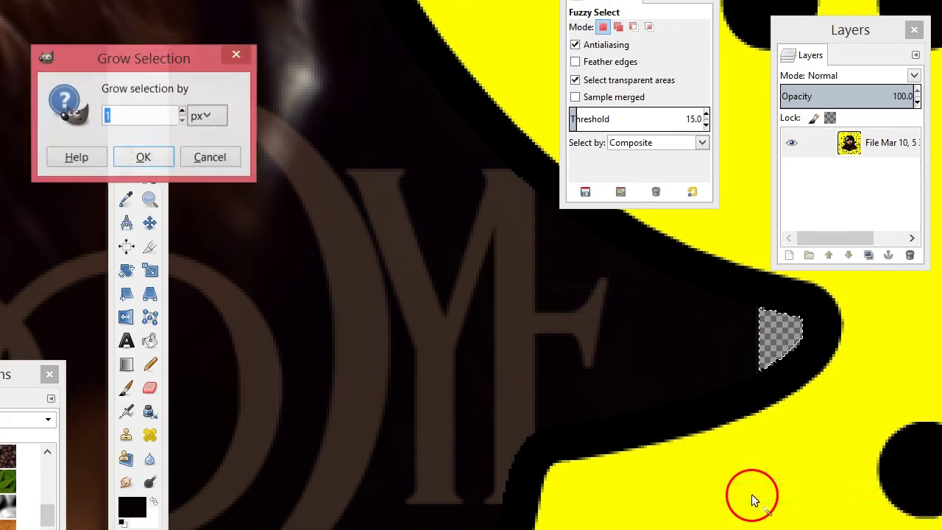
click(538, 261)
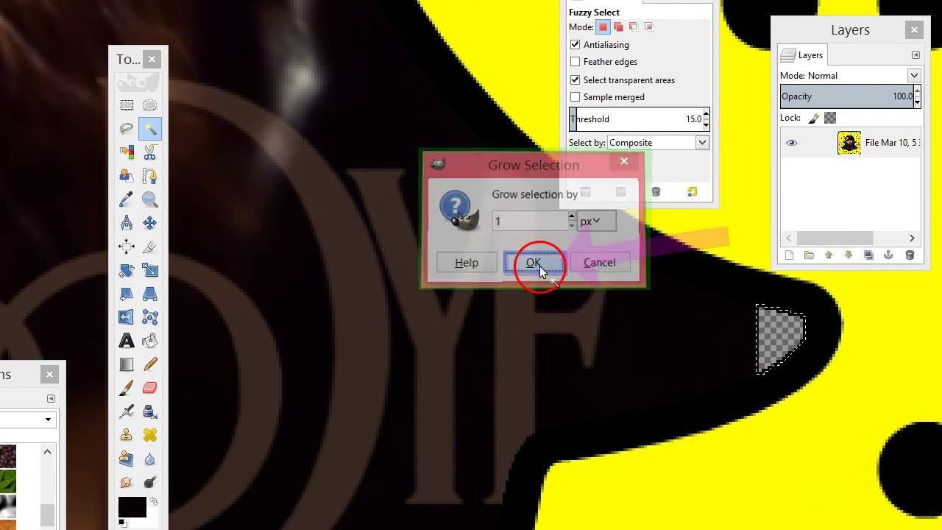
Fill the right tip's selection with the black foreground color and deselect everything.
right_click(297, 34)
mouse_move(356, 65)
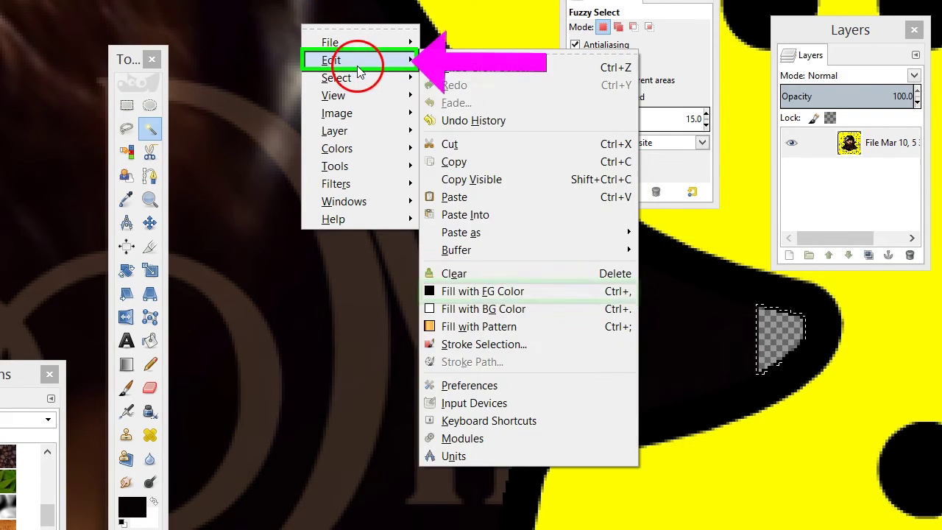
click(531, 290)
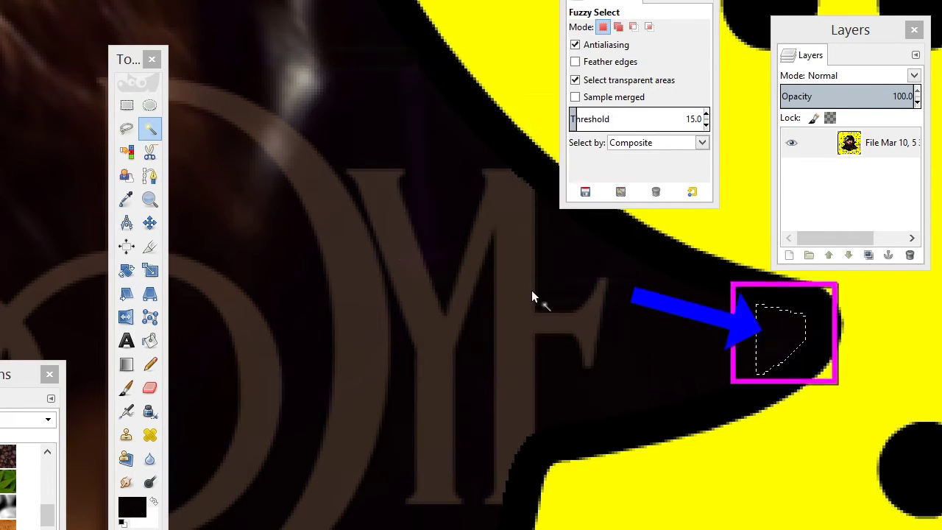
right_click(369, 23)
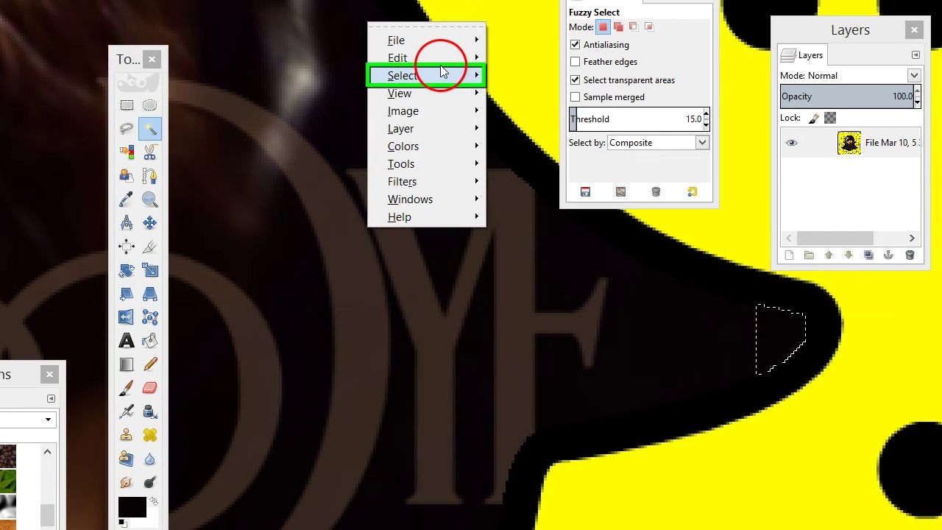
click(454, 77)
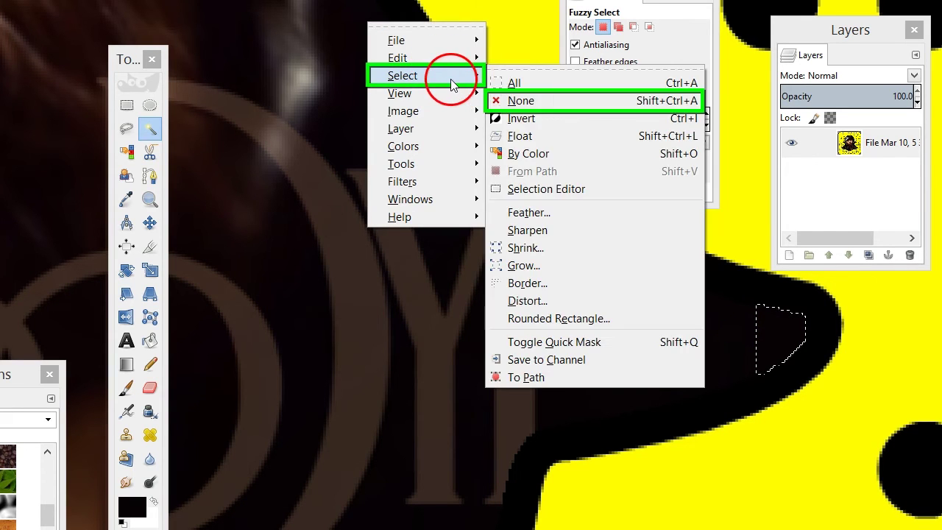
click(555, 102)
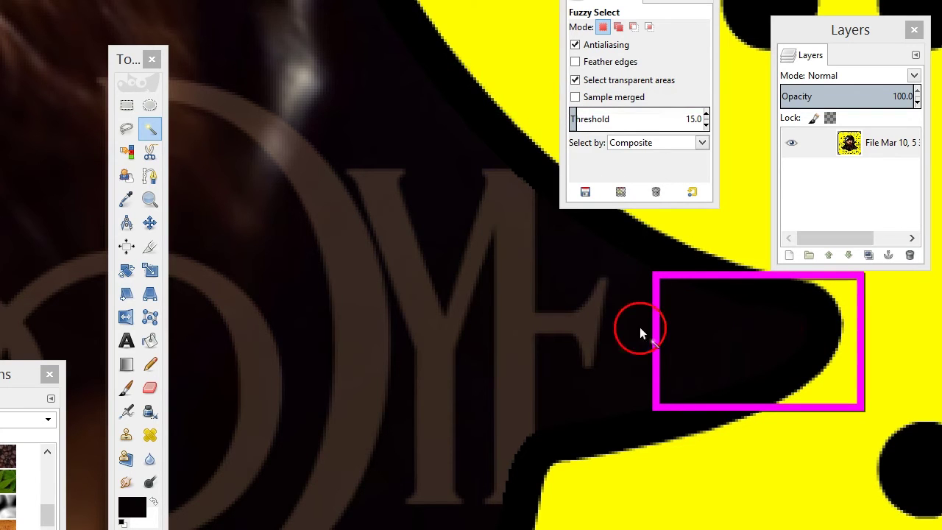
Start exporting the finished image to the Downloads folder under the file name snapcodestutsss.
right_click(418, 228)
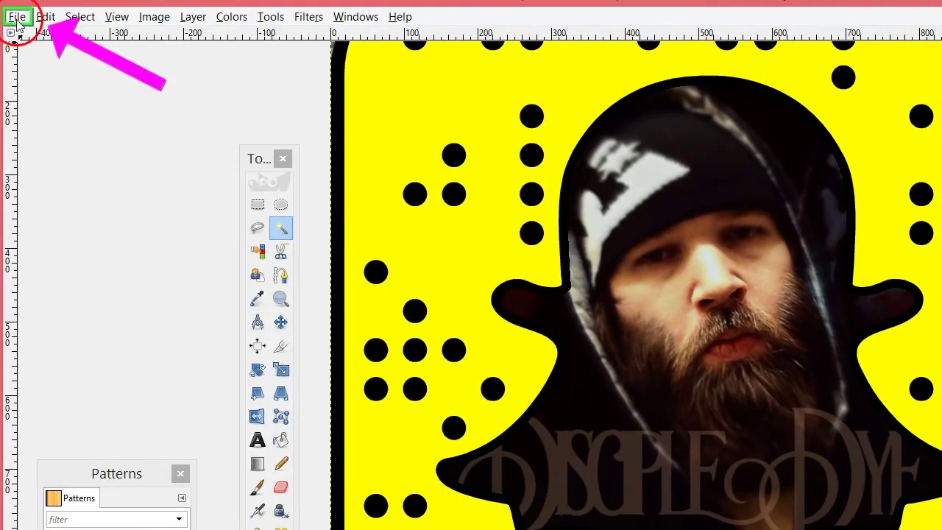
click(22, 22)
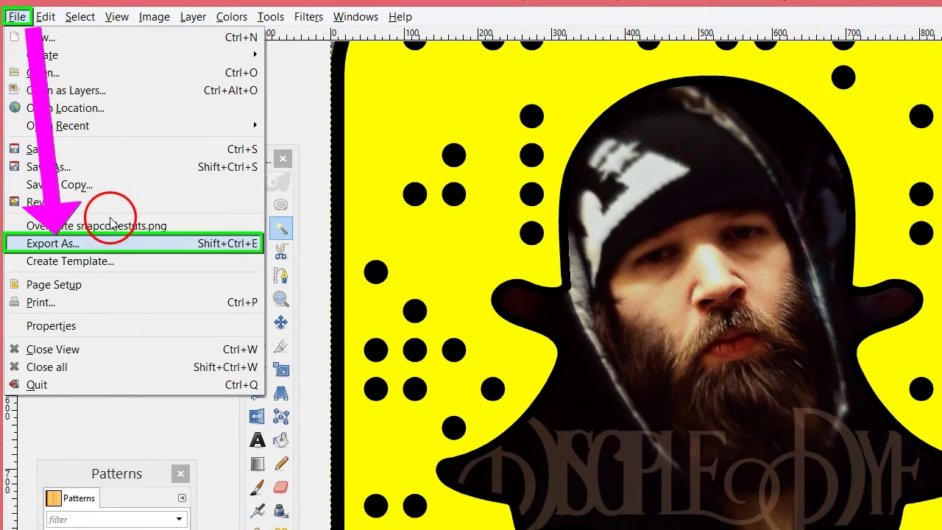
click(112, 246)
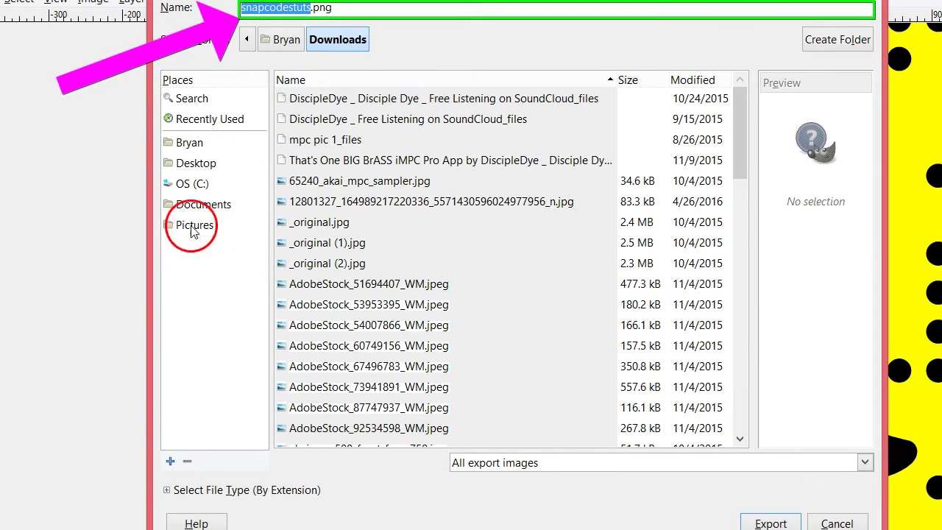
click(305, 8)
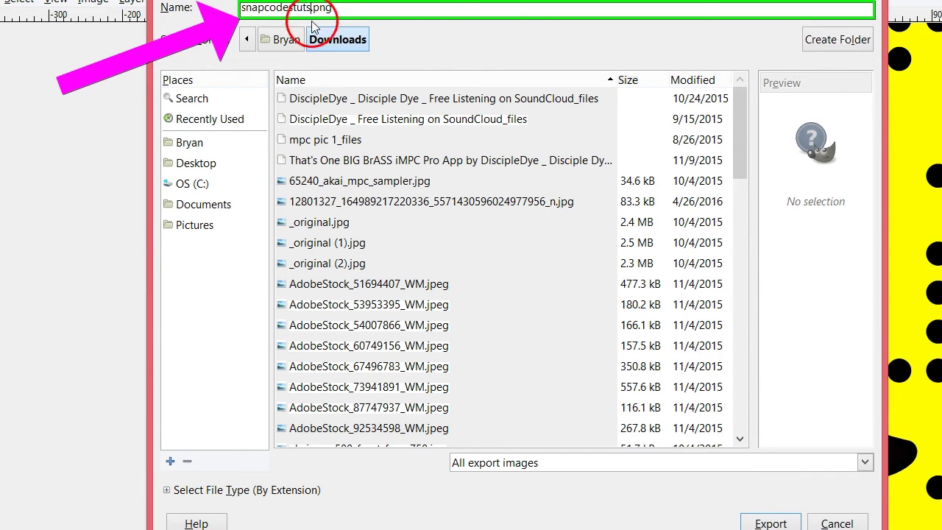
text(ss)
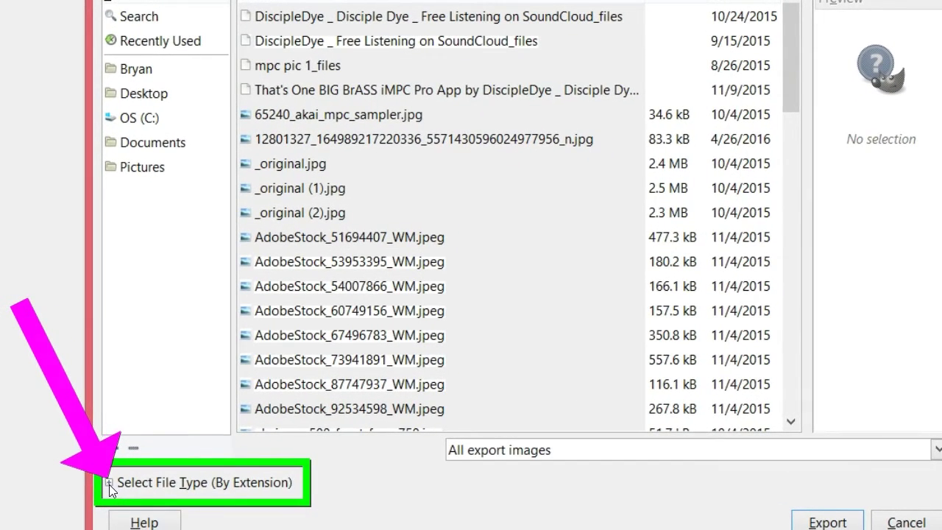
Choose JPEG image as the file type for the export.
click(110, 482)
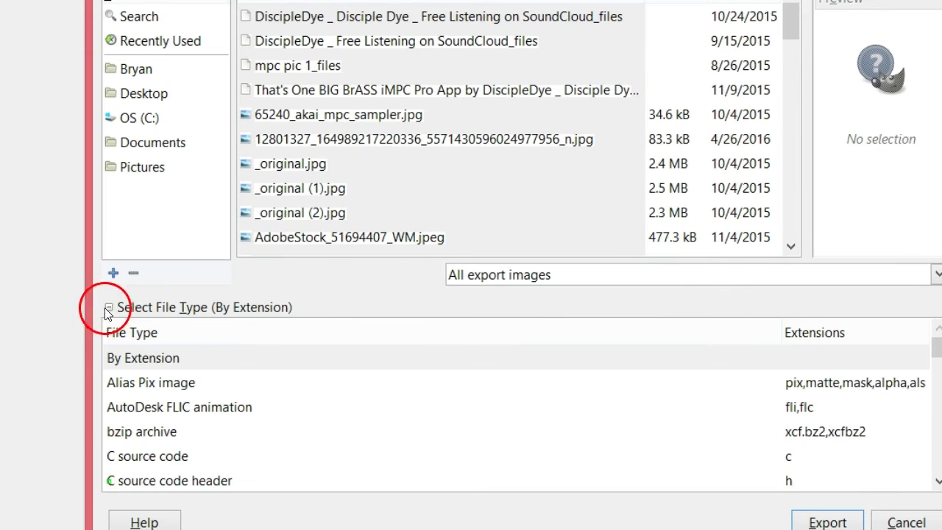
click(107, 309)
click(110, 484)
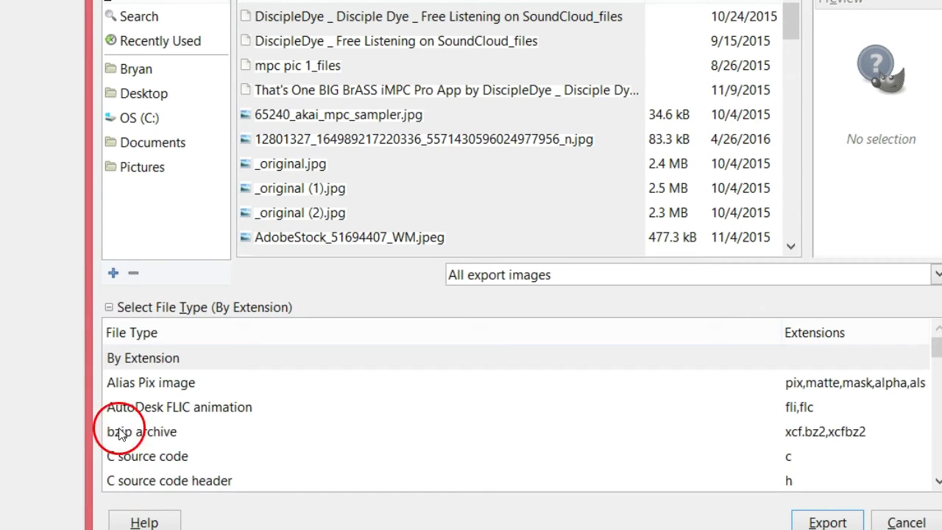
scroll(153, 384, down, 1)
scroll(153, 390, down, 3)
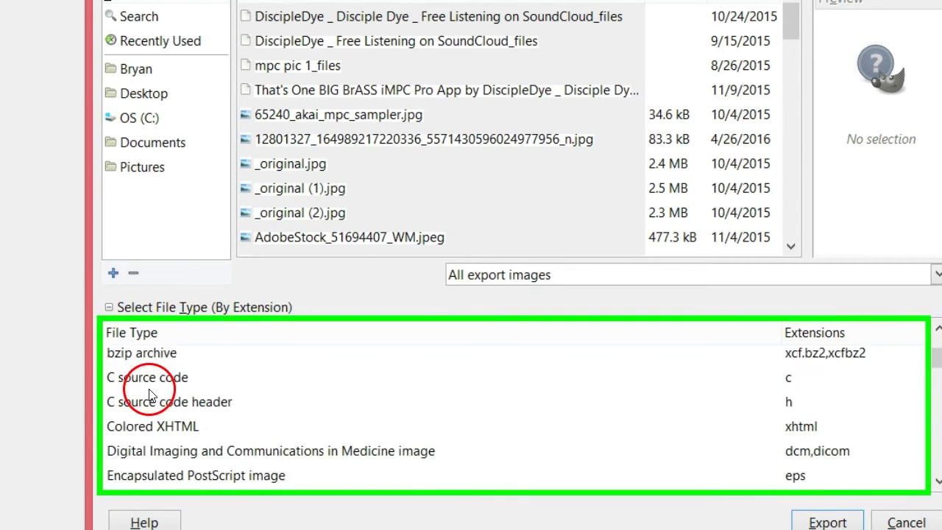
scroll(153, 403, down, 5)
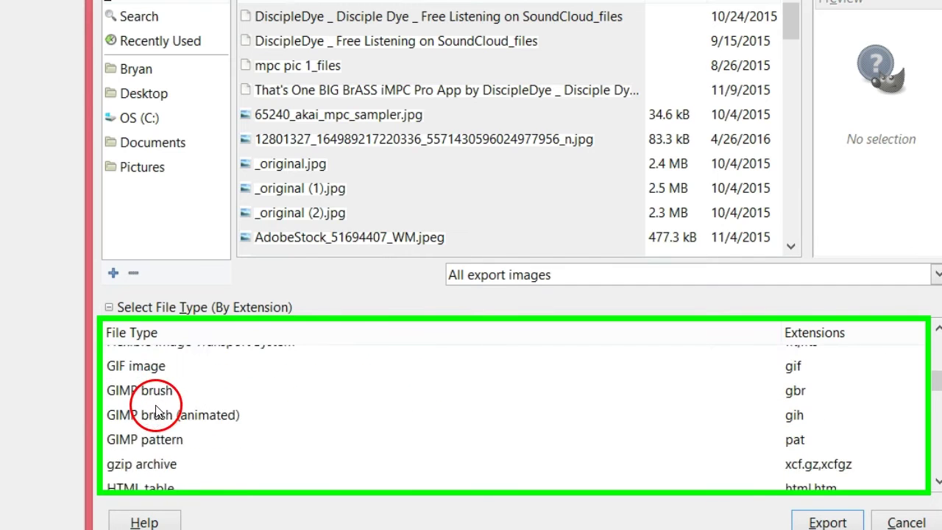
click(150, 457)
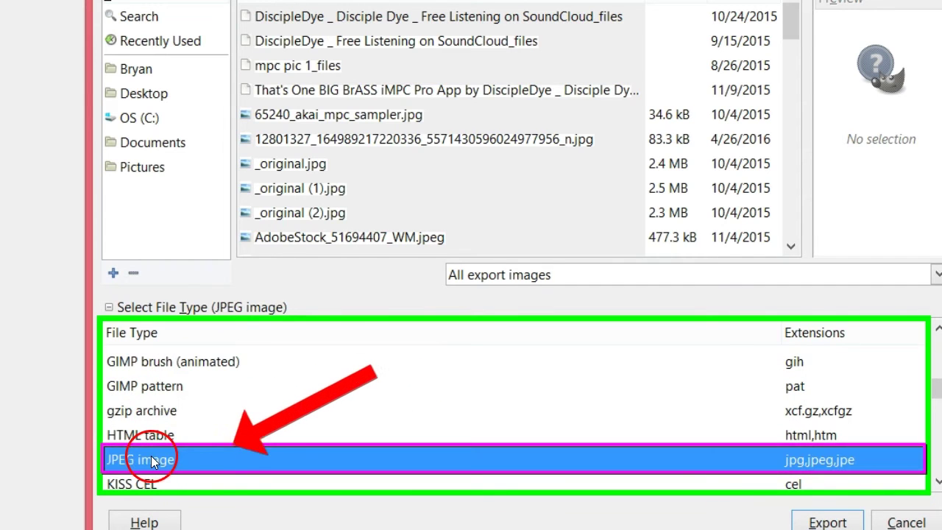
Export the JPEG file at quality 90.
click(818, 522)
drag(662, 219, 563, 77)
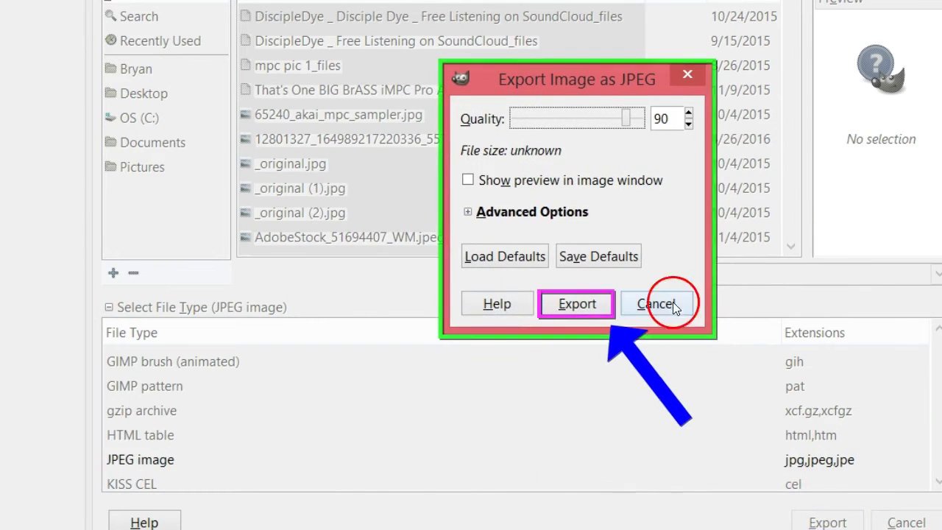
click(594, 306)
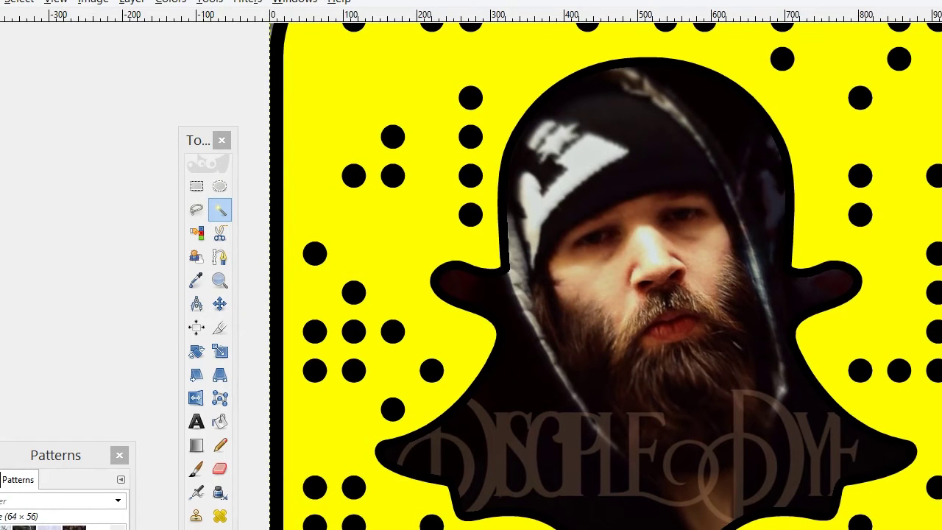
Start a second export of the image as snapcodestutsss with PNG image as the file type.
right_click(353, 42)
mouse_move(421, 59)
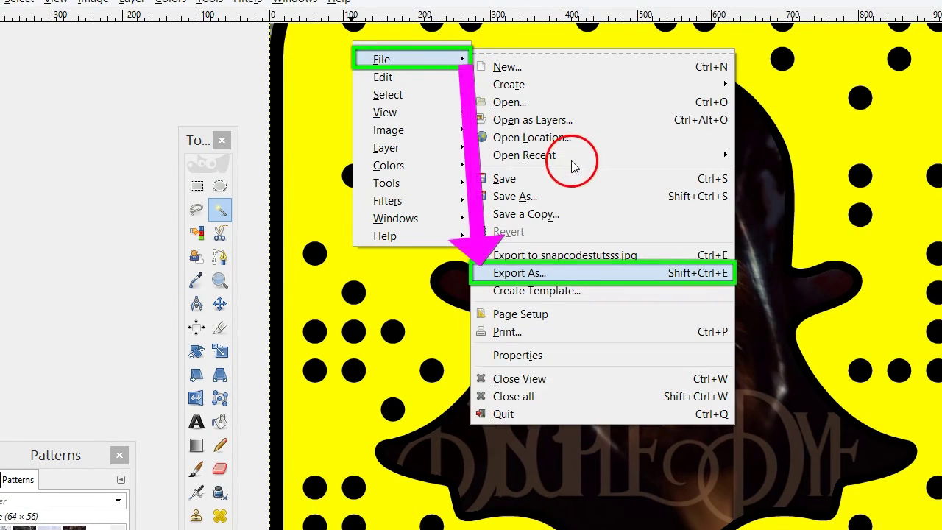
click(591, 273)
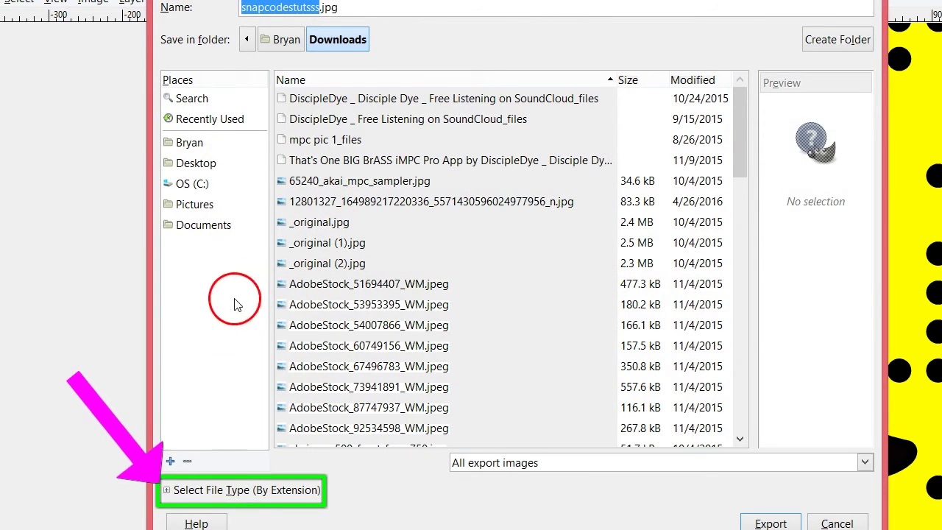
click(164, 490)
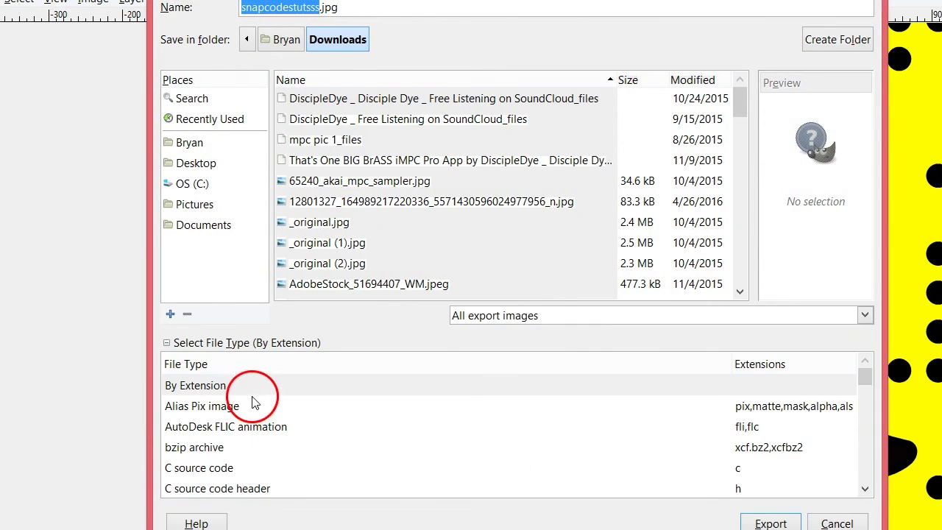
scroll(256, 416, down, 4)
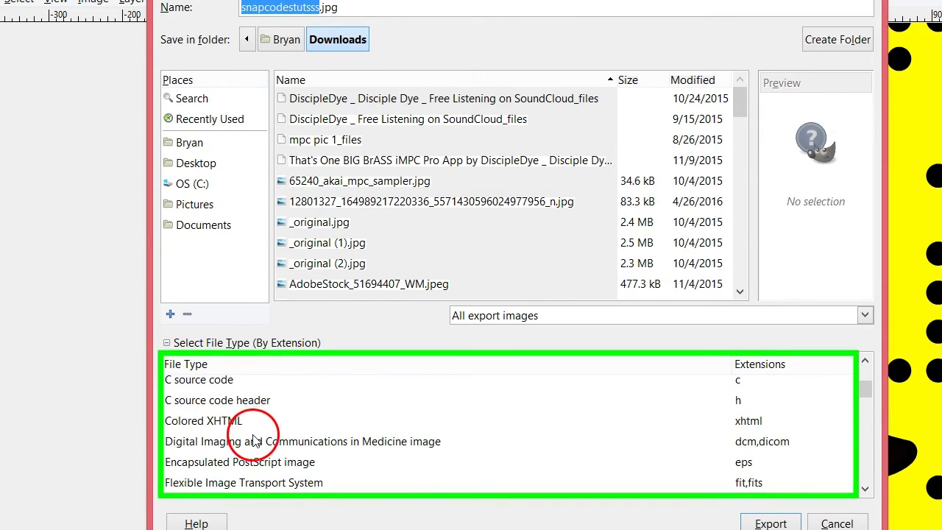
scroll(254, 442, down, 2)
scroll(252, 447, down, 8)
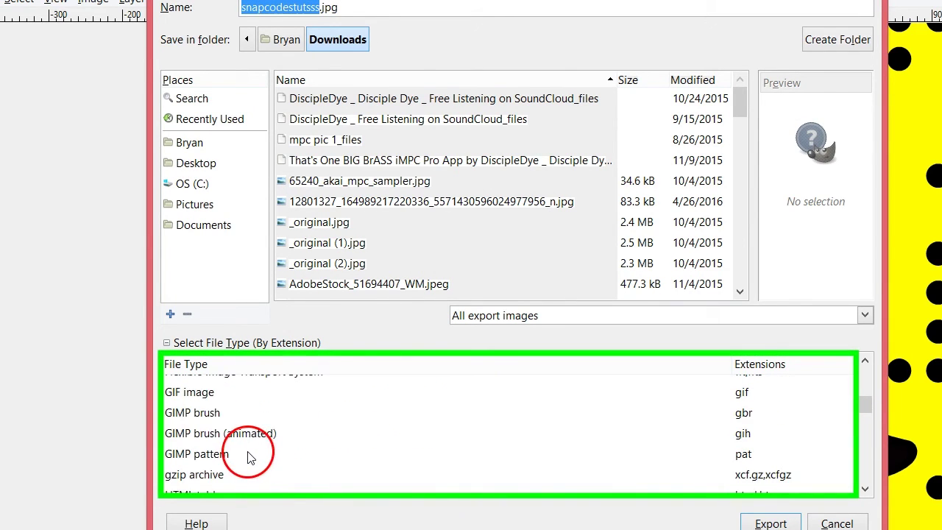
scroll(237, 457, down, 3)
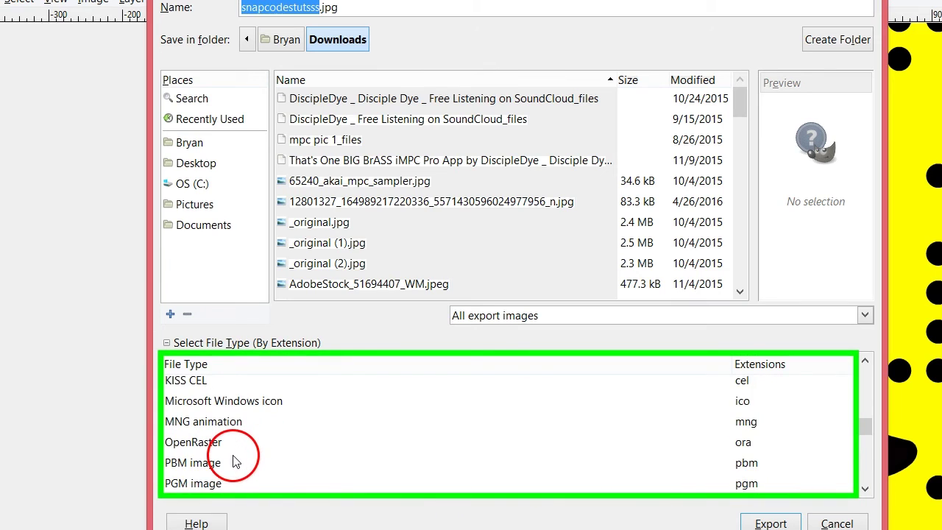
scroll(234, 459, down, 2)
scroll(221, 441, down, 1)
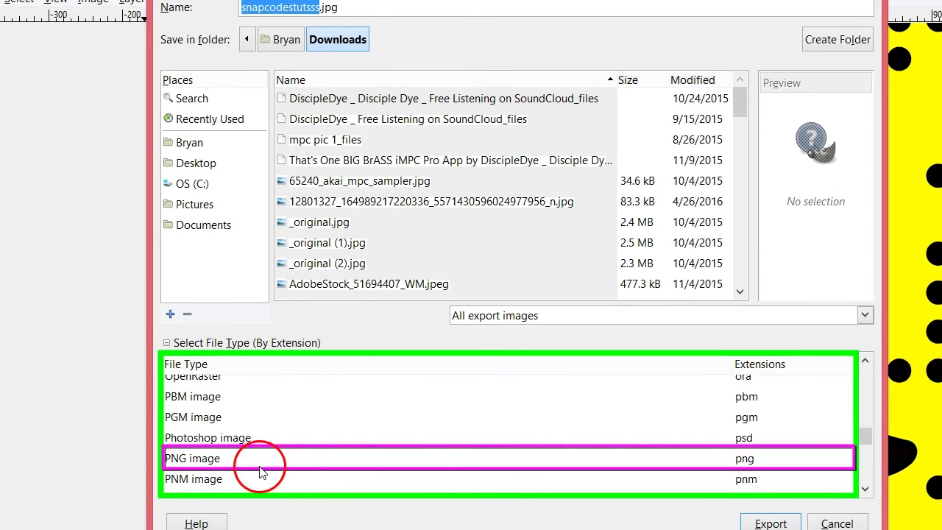
click(205, 459)
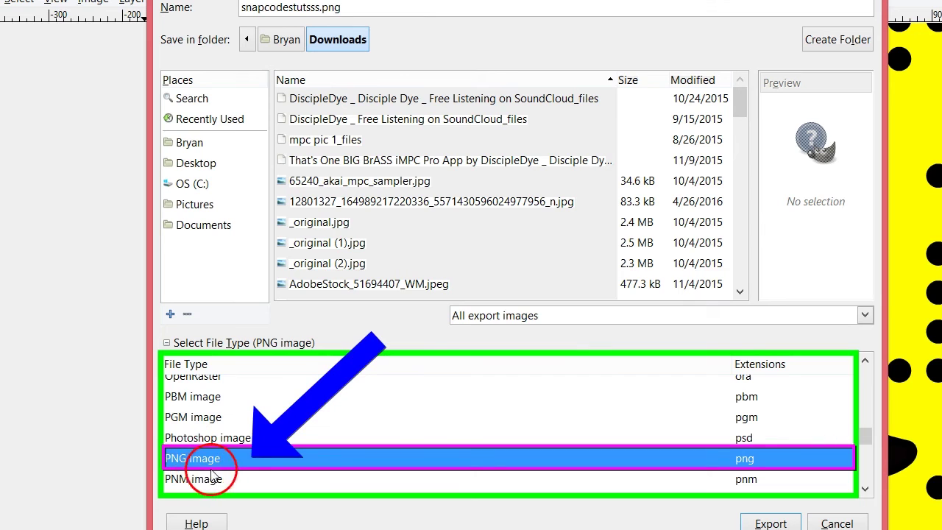
Export the PNG at compression level 9 and open snapcodestutsss.png from the Downloads folder in File Explorer.
click(769, 522)
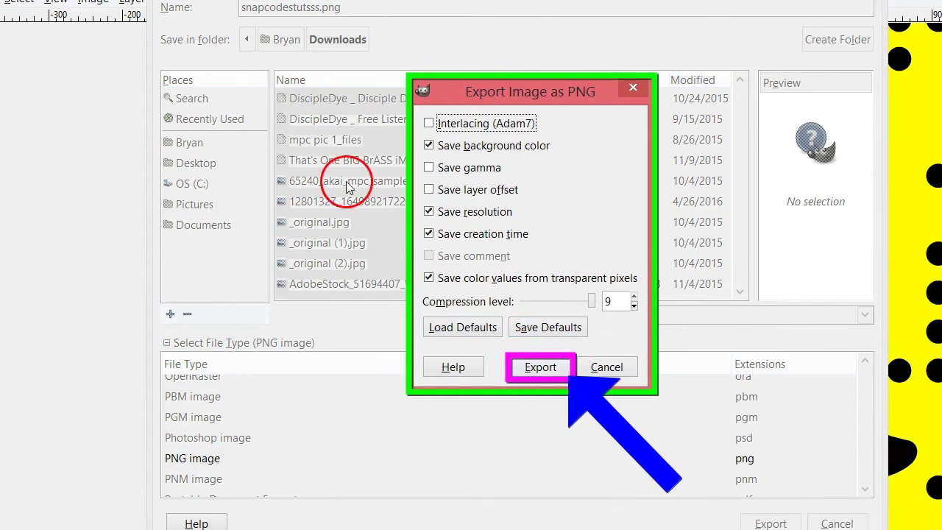
click(566, 367)
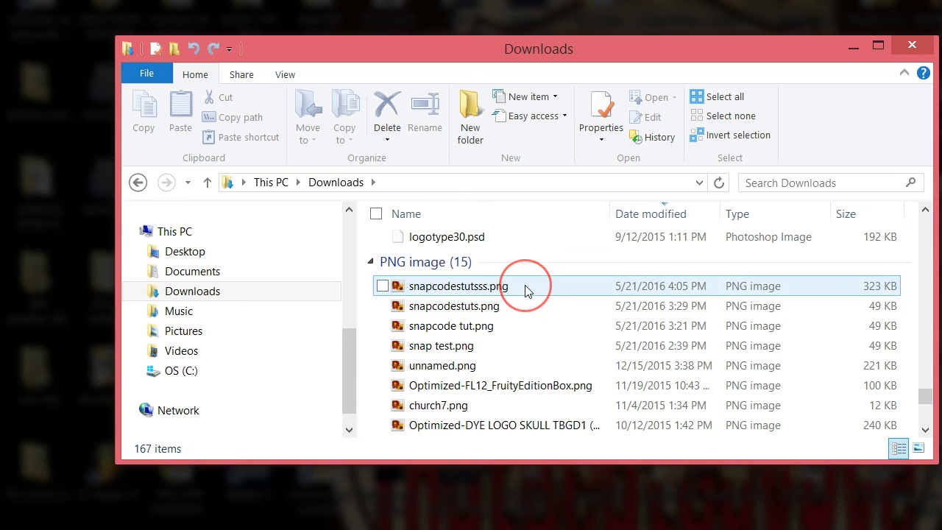
click(525, 286)
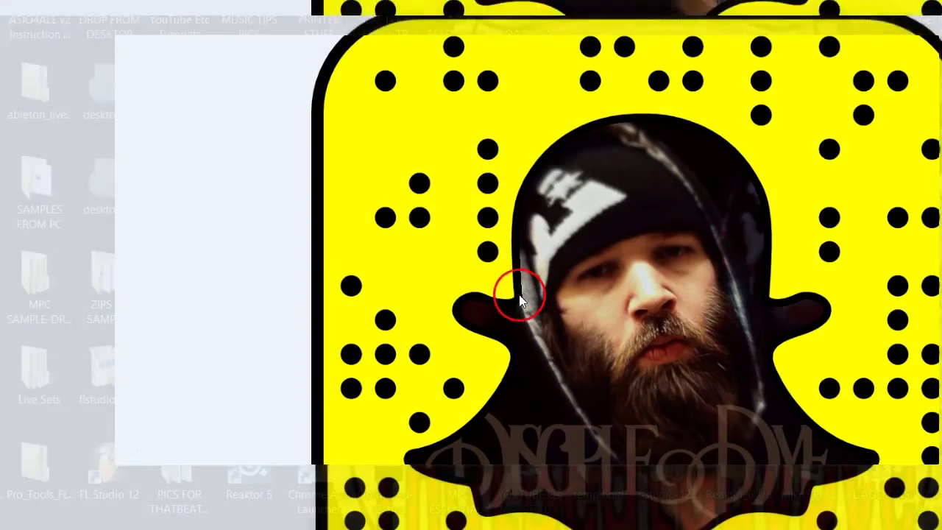